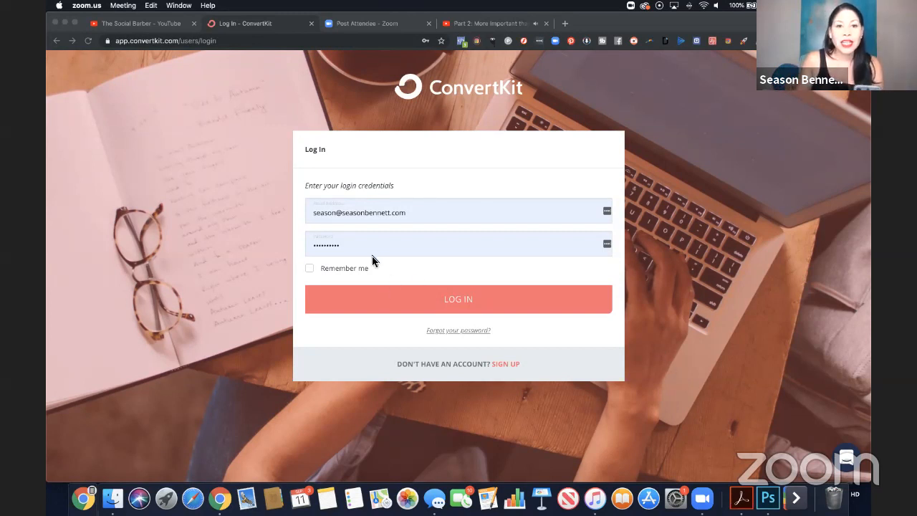
# Start signing up for a new account, answering that you are just starting with email and have no website.
pyautogui.click(506, 364)
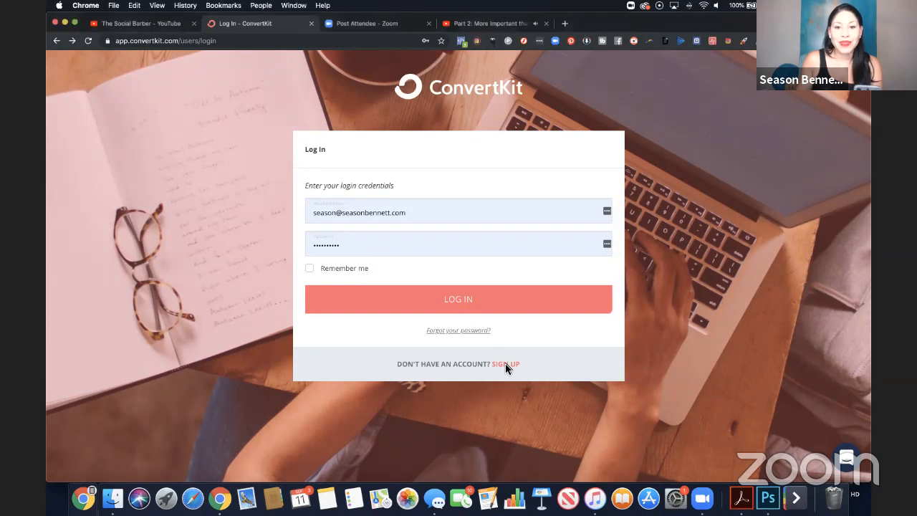
pyautogui.click(506, 364)
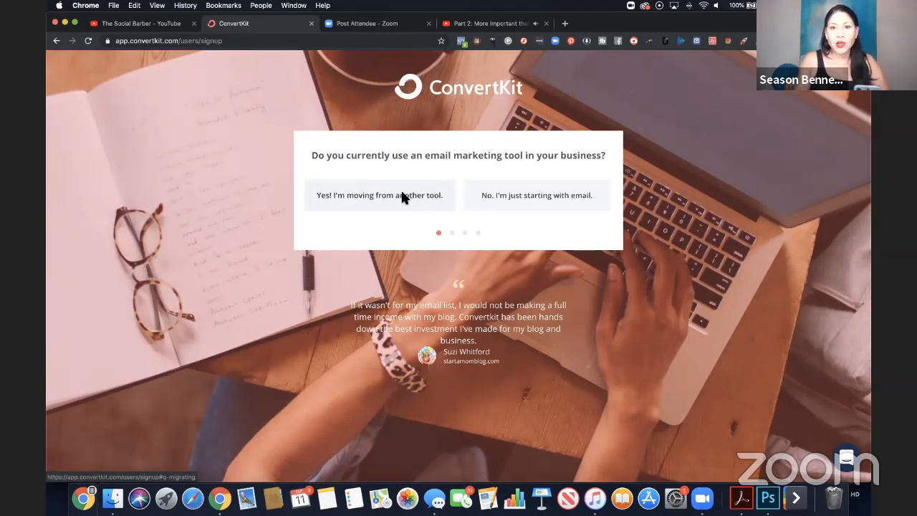
pyautogui.click(518, 196)
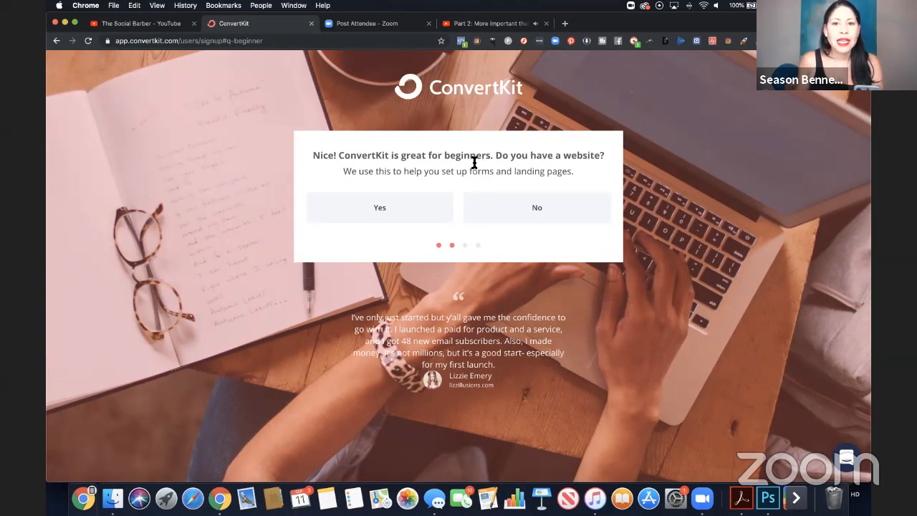
pyautogui.click(523, 219)
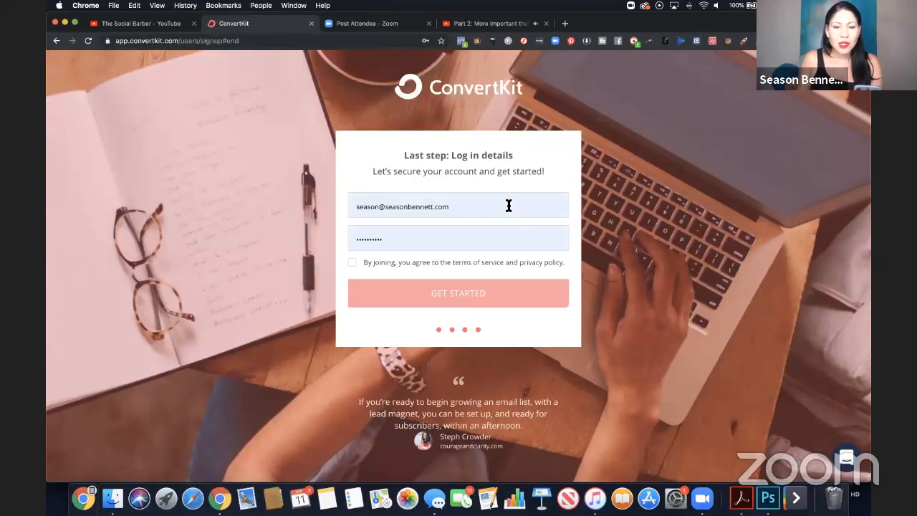
# Replace the prefilled login e-mail with the new account's e-mail address.
pyautogui.click(502, 207)
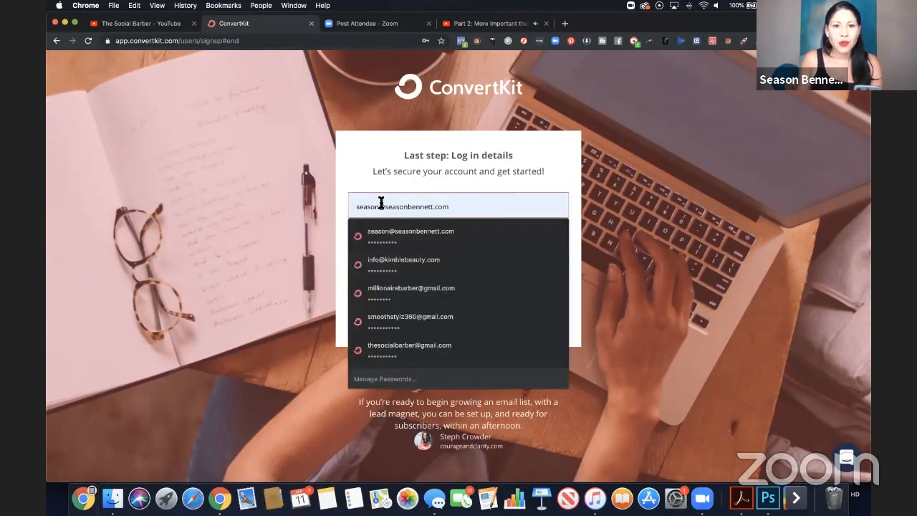
pyautogui.tripleClick(351, 204)
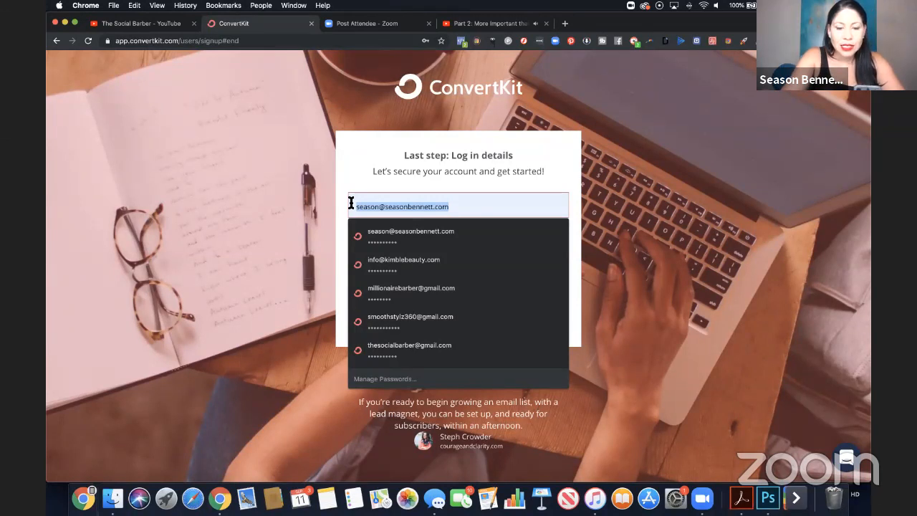
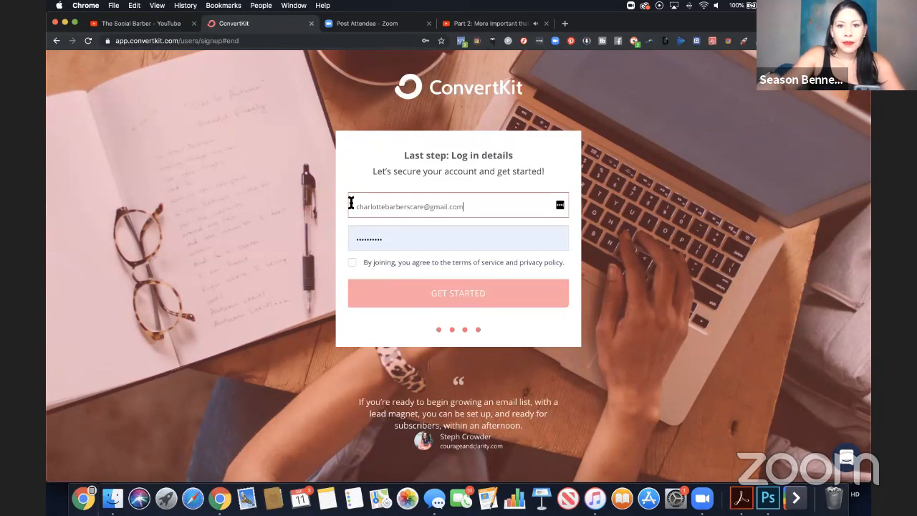
# Agree to the terms of service and privacy policy, create the account, and save its login in the browser.
pyautogui.click(352, 262)
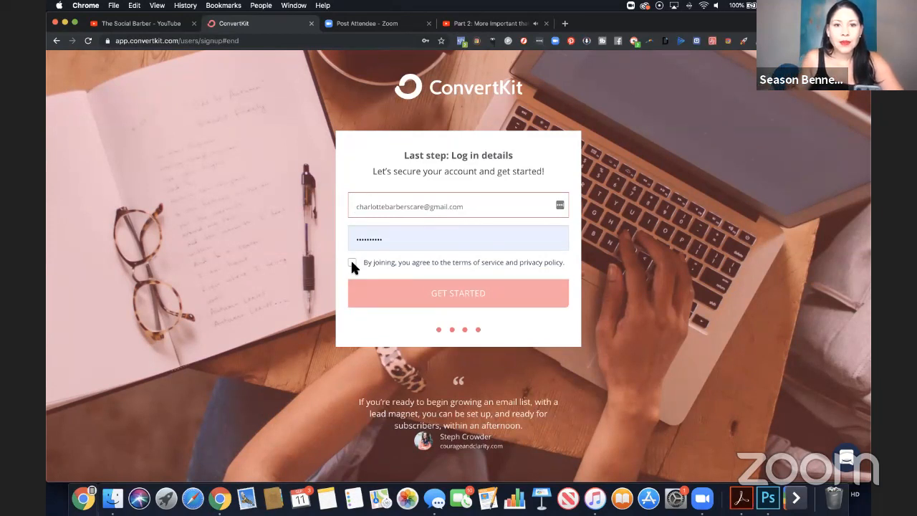
pyautogui.click(460, 295)
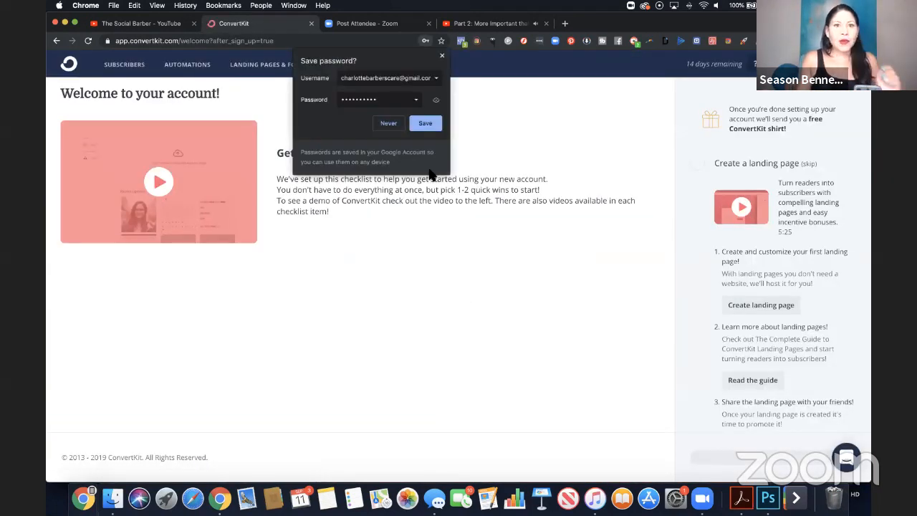
pyautogui.click(426, 124)
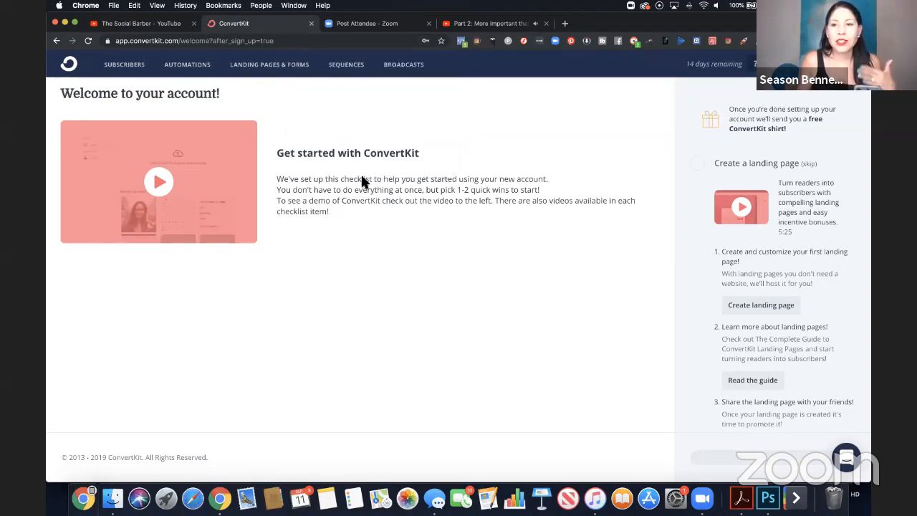
pyautogui.scroll(-2, 690, 167)
pyautogui.scroll(2, 690, 167)
pyautogui.scroll(-5, 799, 149)
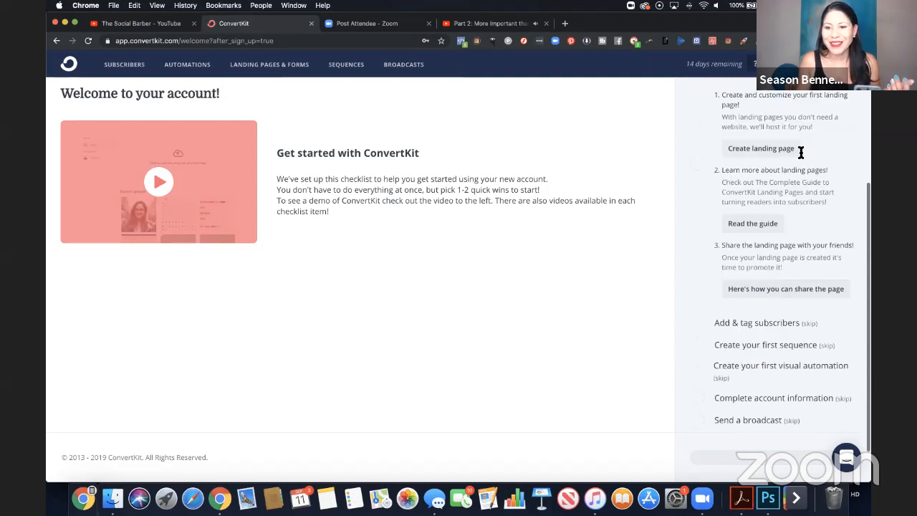
pyautogui.scroll(3, 801, 153)
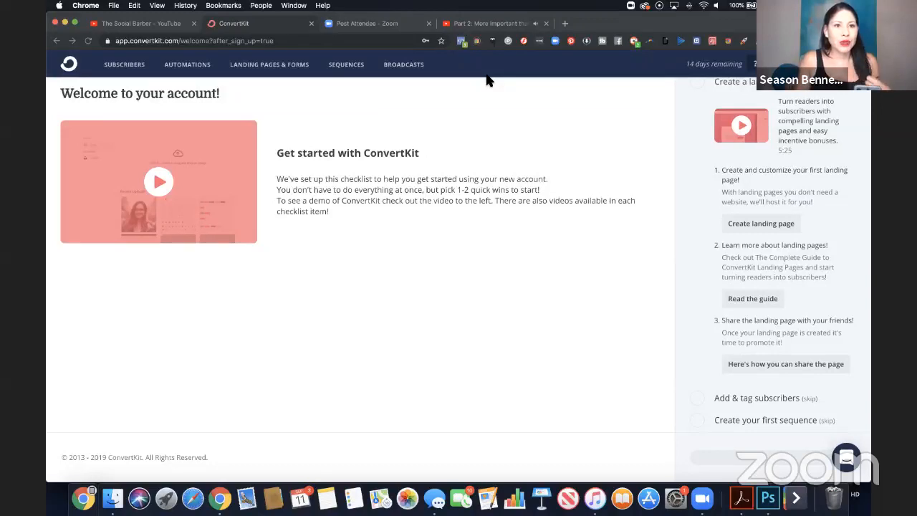
# Go to Landing Pages & Forms and start a new form of the Landing Page type.
pyautogui.click(296, 70)
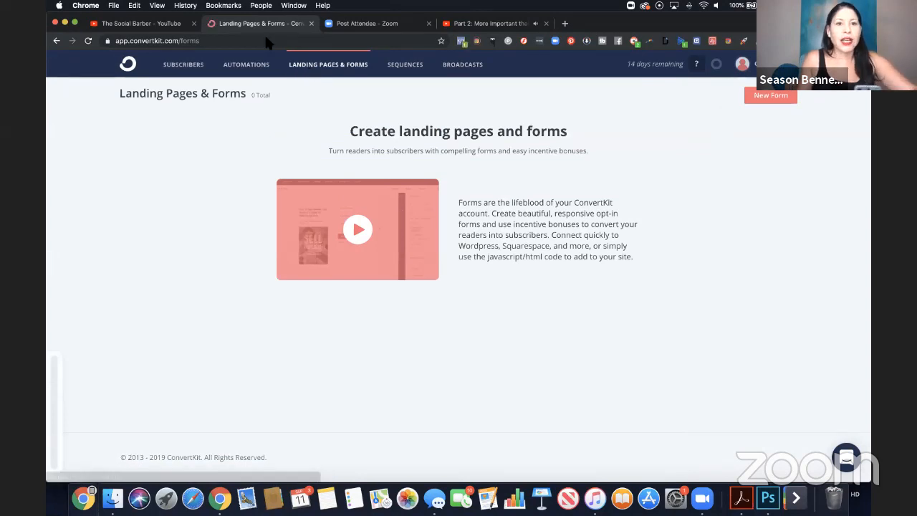
pyautogui.click(351, 72)
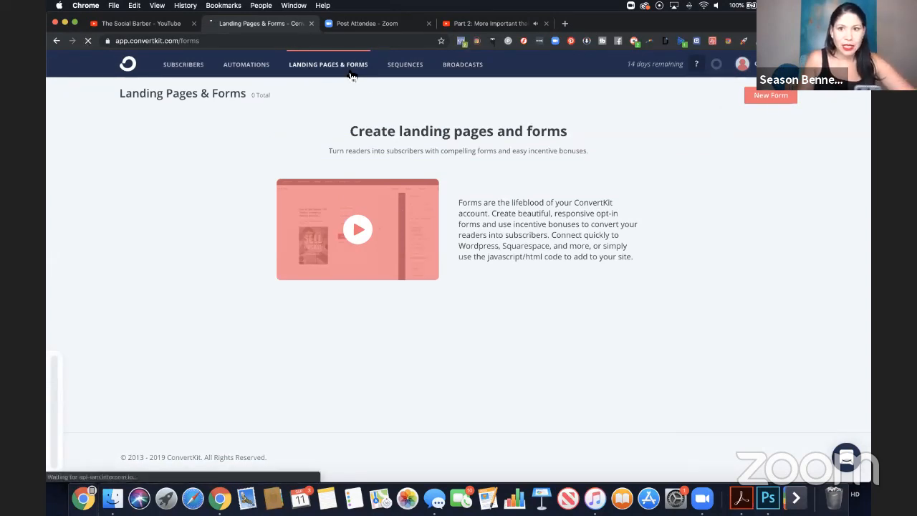
pyautogui.click(785, 98)
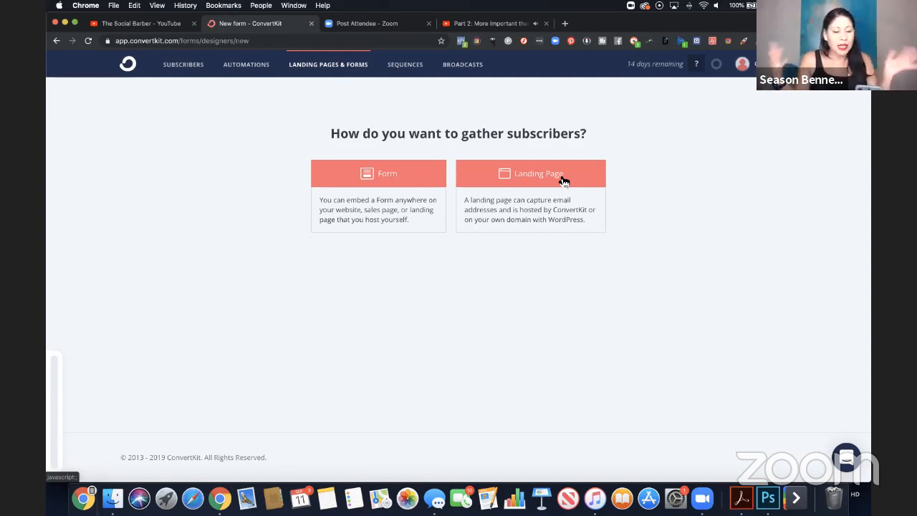
pyautogui.click(527, 175)
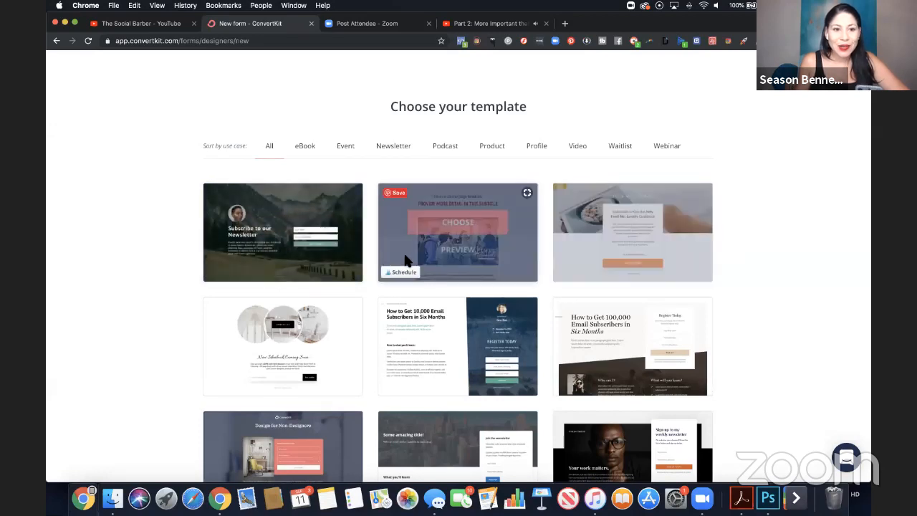
# Browse the landing page templates and choose the one with the mountain background and "Subscribe to our Newsletter" headline.
pyautogui.scroll(-5, 347, 244)
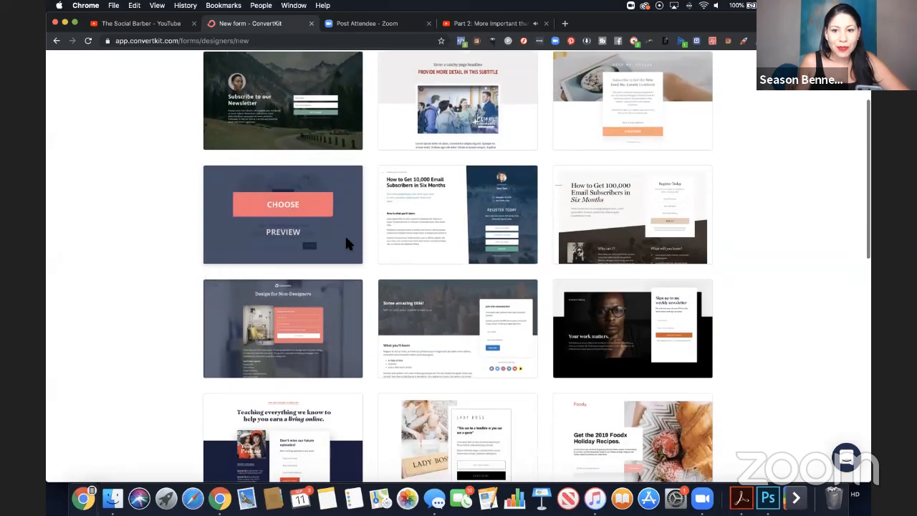
pyautogui.scroll(-2, 347, 243)
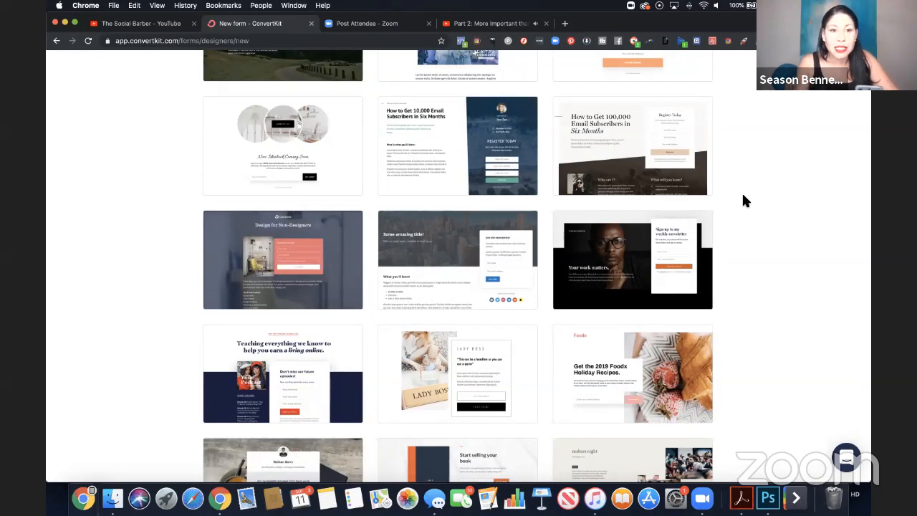
pyautogui.scroll(-10, 743, 196)
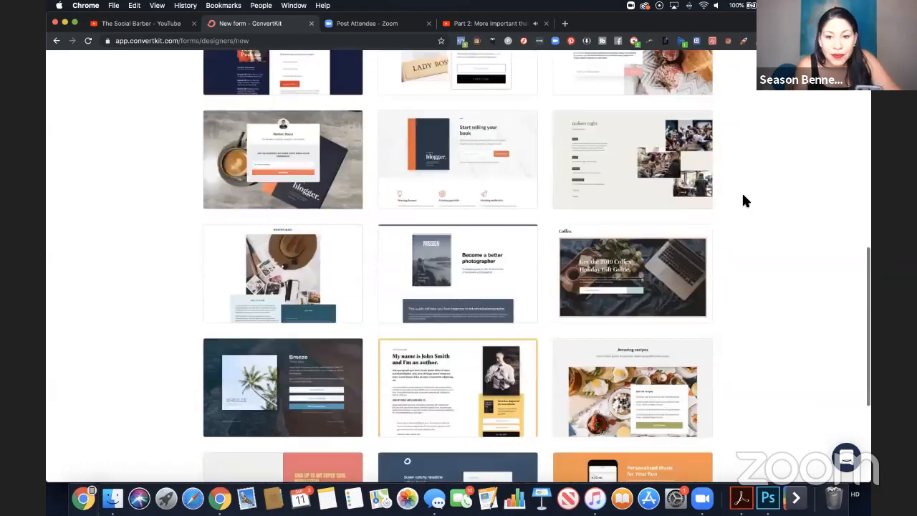
pyautogui.scroll(-5, 743, 200)
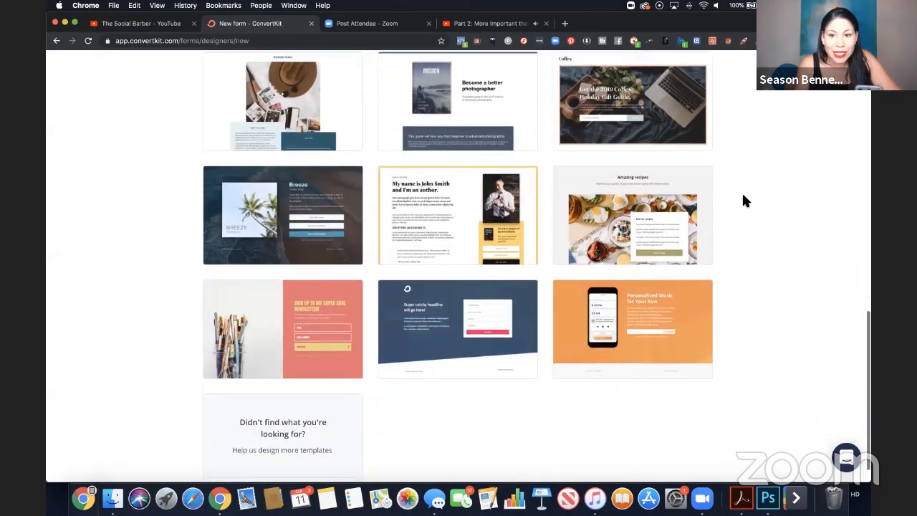
pyautogui.scroll(20, 743, 201)
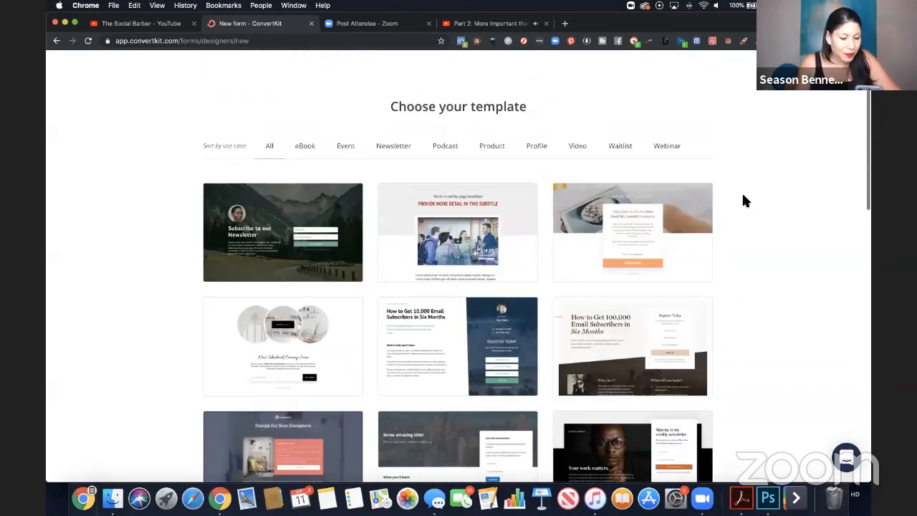
pyautogui.click(288, 226)
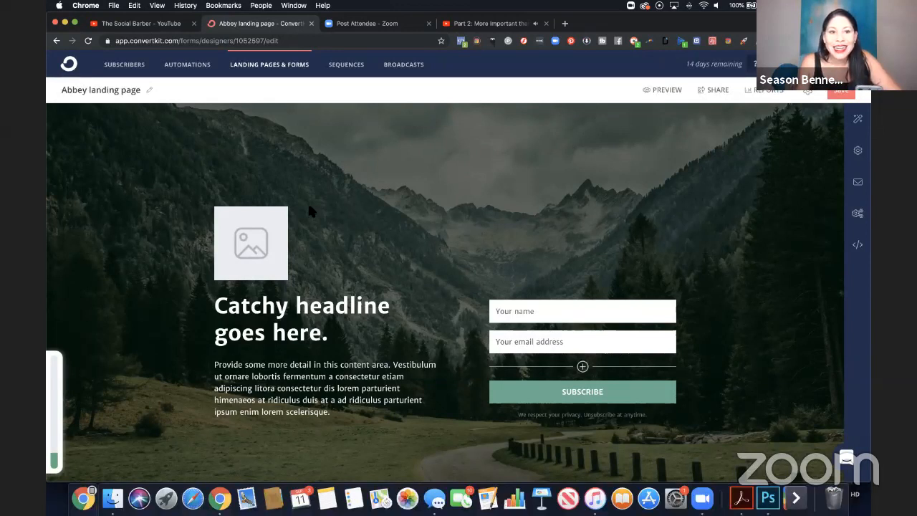
pyautogui.click(258, 224)
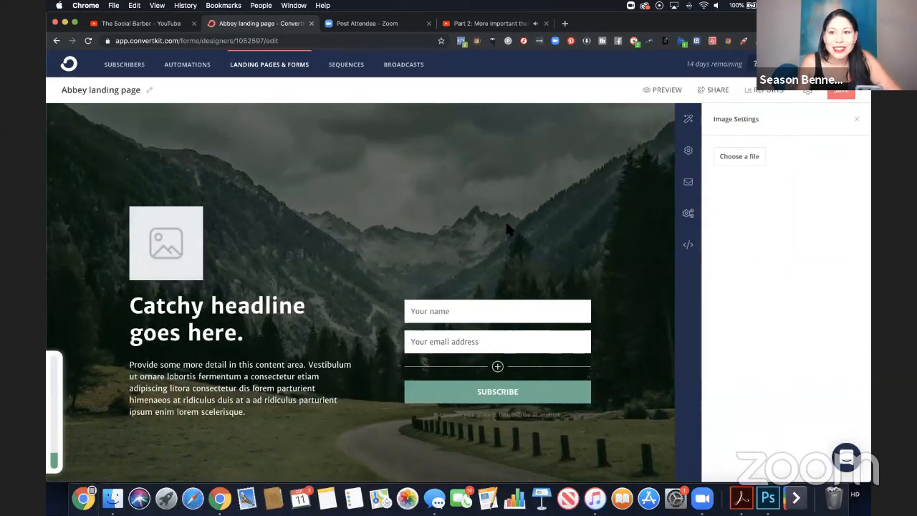
pyautogui.click(759, 159)
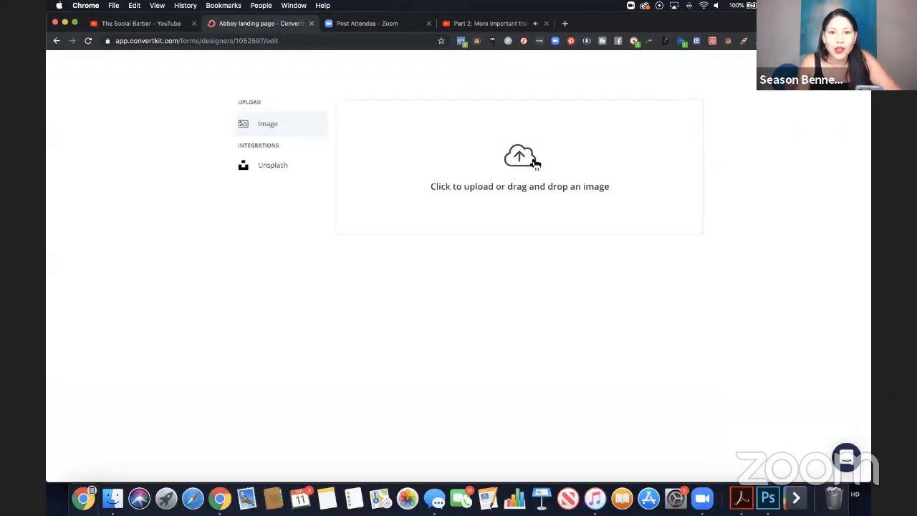
pyautogui.click(536, 164)
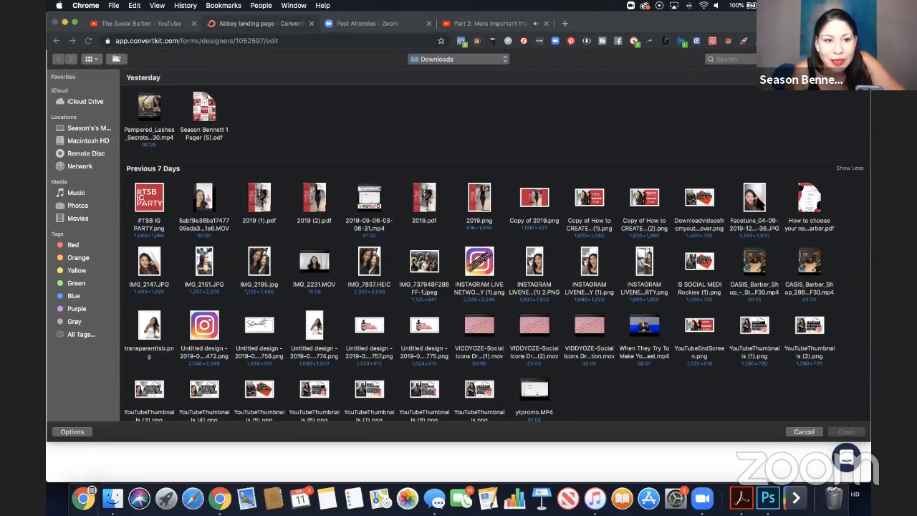
pyautogui.click(755, 200)
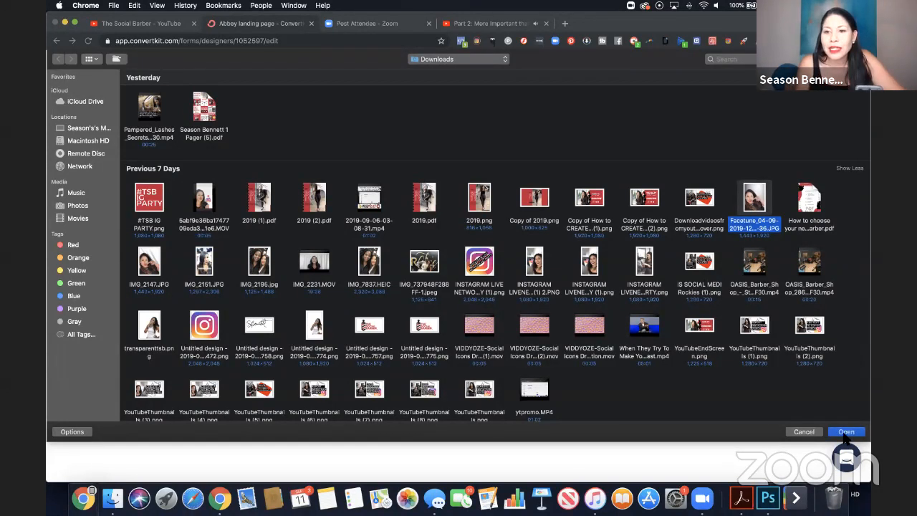
pyautogui.click(847, 433)
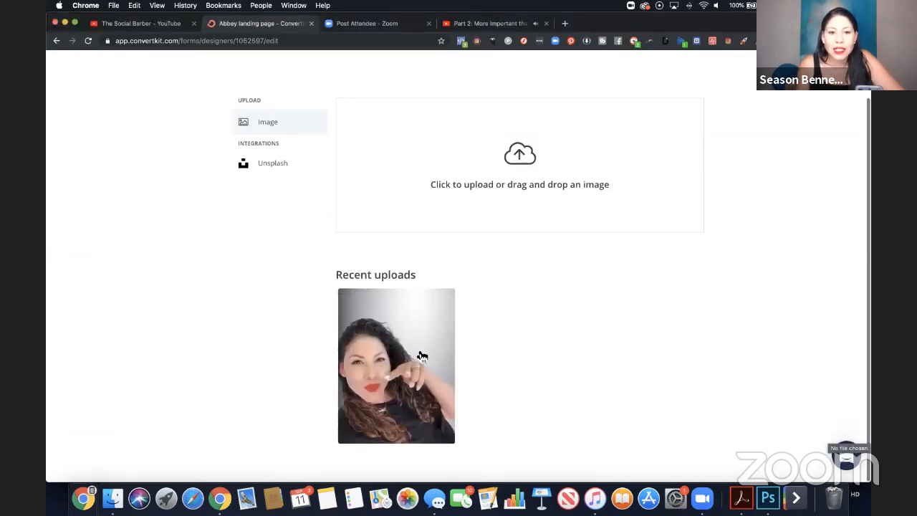
pyautogui.click(420, 355)
# Check how the inserted photo fits the landing page, and remove it from the image placeholder.
pyautogui.scroll(-8, 423, 263)
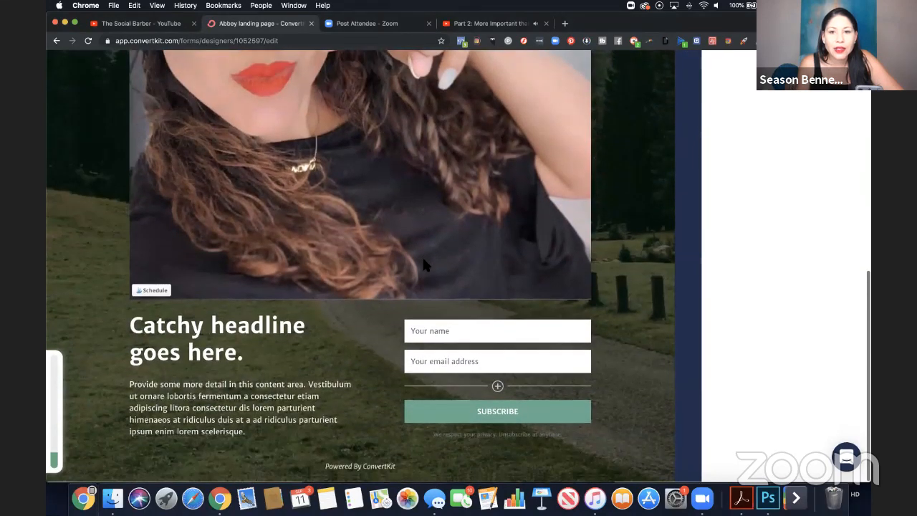
pyautogui.scroll(10, 423, 265)
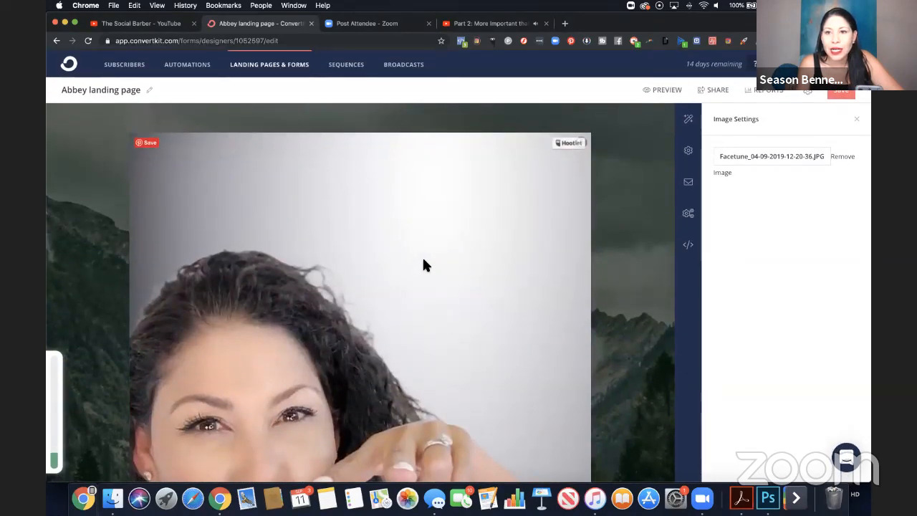
pyautogui.scroll(-10, 423, 265)
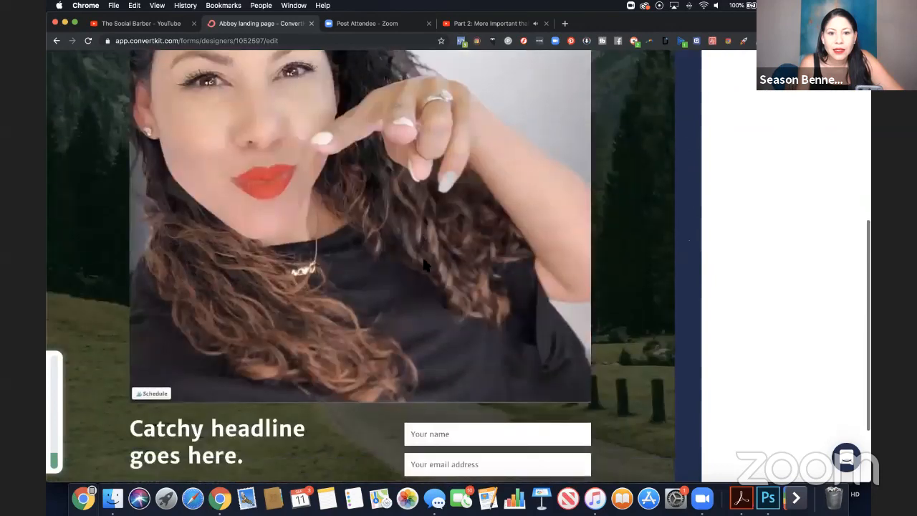
pyautogui.scroll(10, 423, 262)
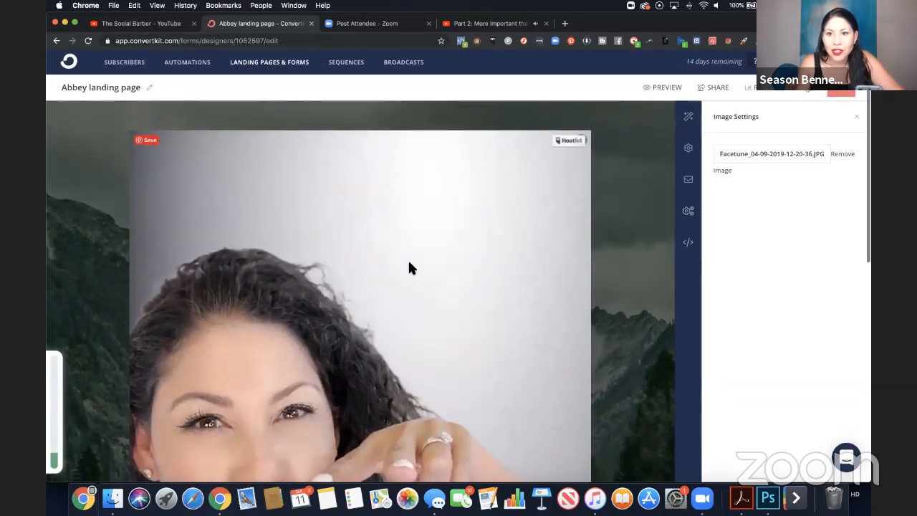
pyautogui.click(843, 153)
# Open the image picker for the landing page's image placeholder and check the Downloads folder for a replacement photo.
pyautogui.click(745, 153)
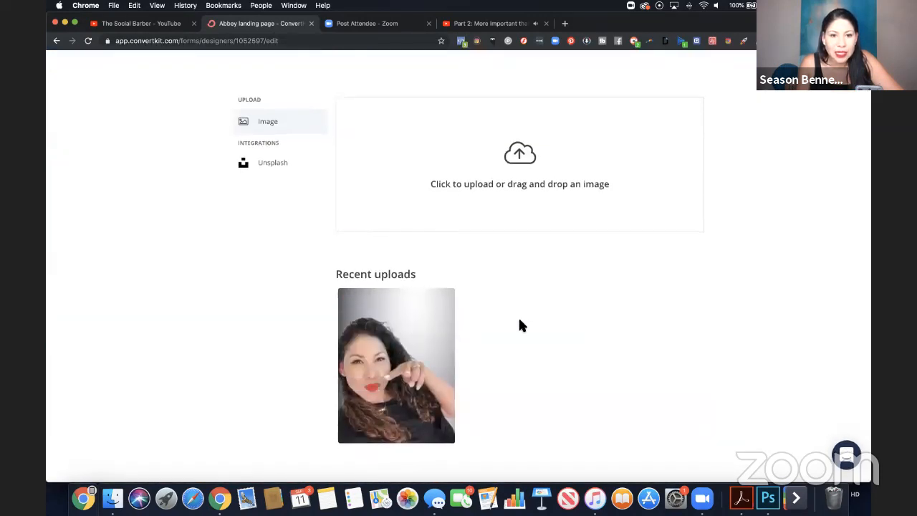
pyautogui.click(521, 159)
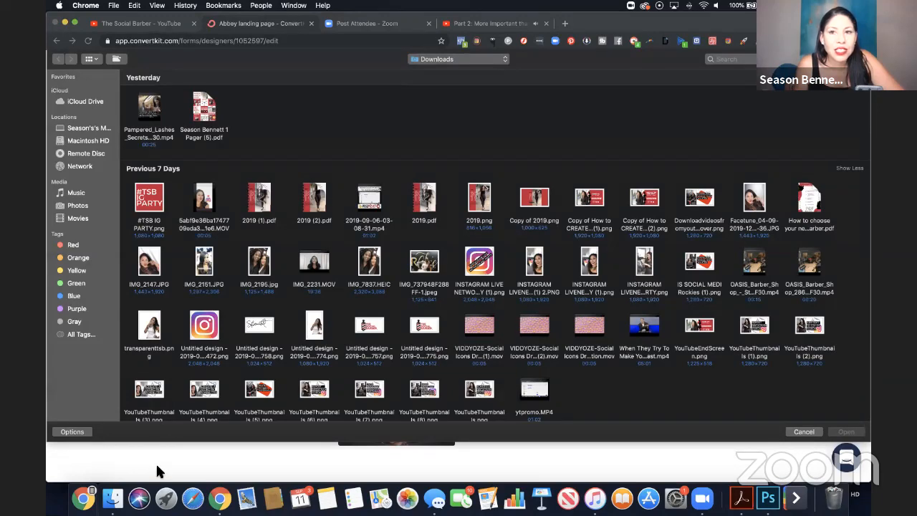
pyautogui.click(799, 431)
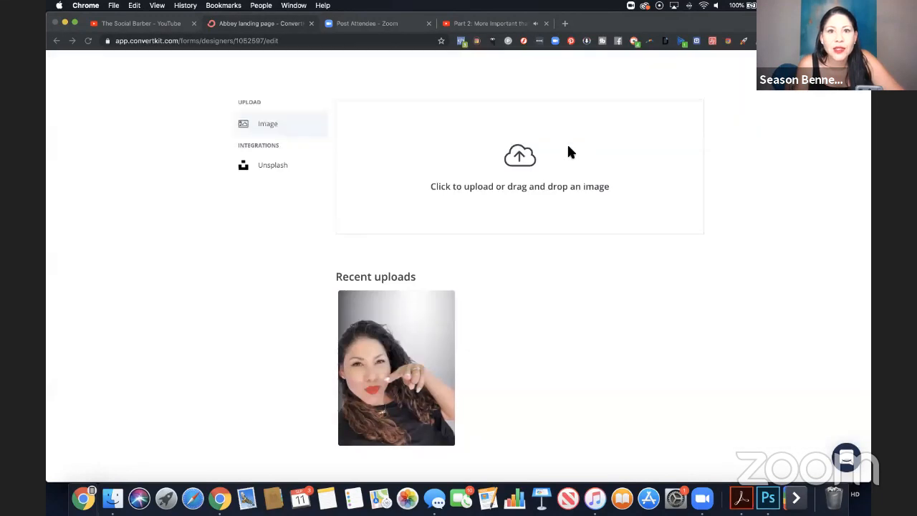
# Open Canva in a new browser tab and create a blank design with custom dimensions of 200 × 194 px.
pyautogui.click(566, 23)
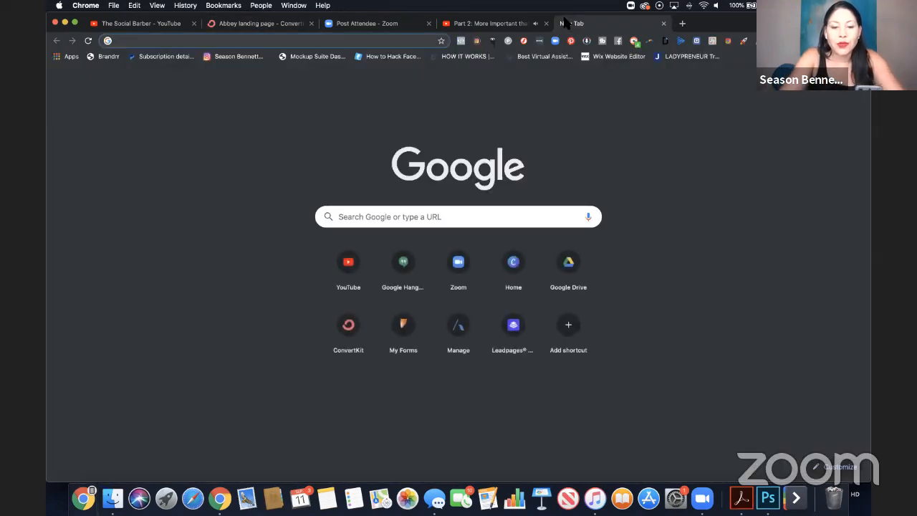
pyautogui.write('canva')
pyautogui.press('Return')
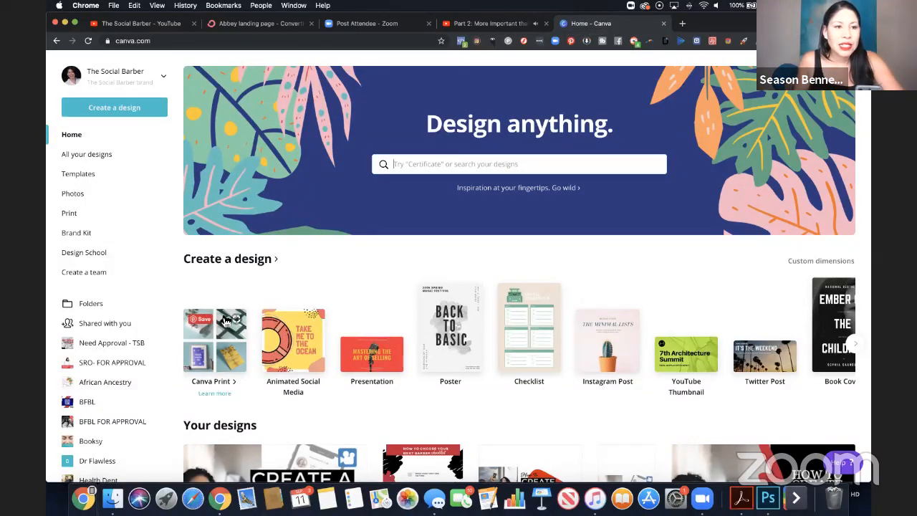
pyautogui.click(114, 107)
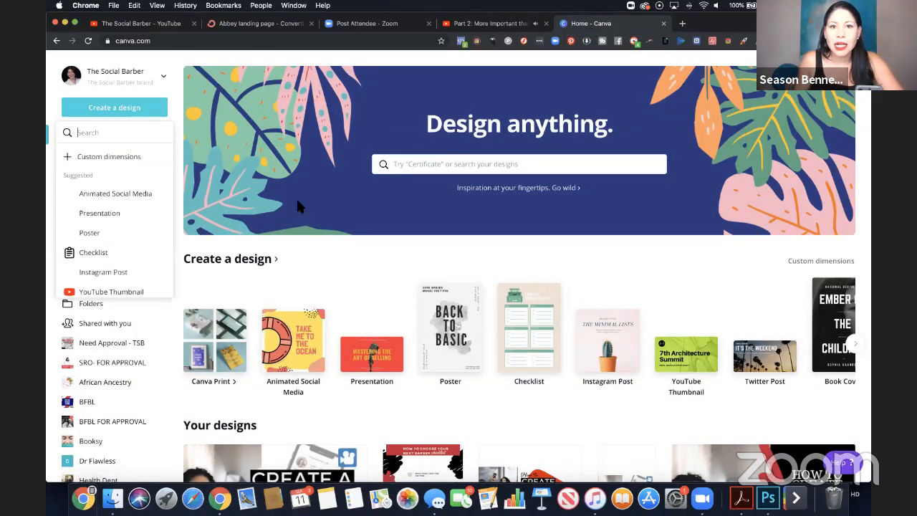
pyautogui.click(98, 158)
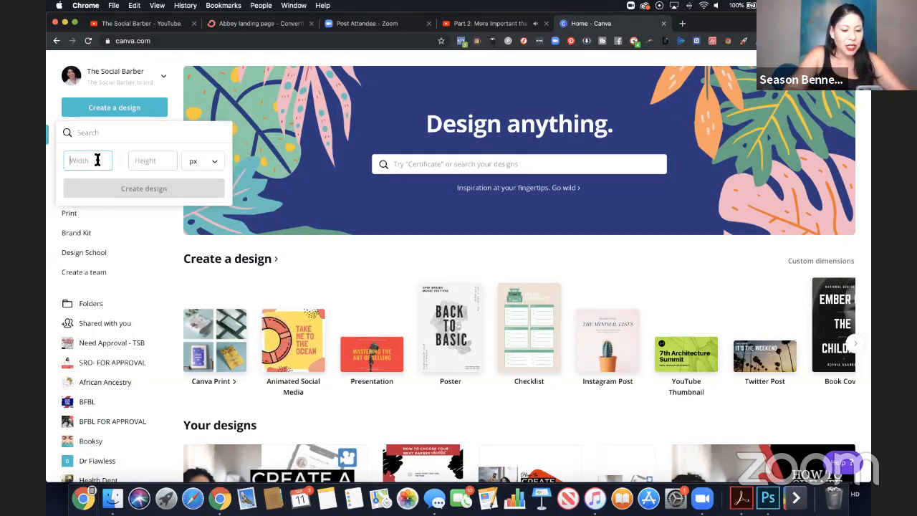
pyautogui.write('200')
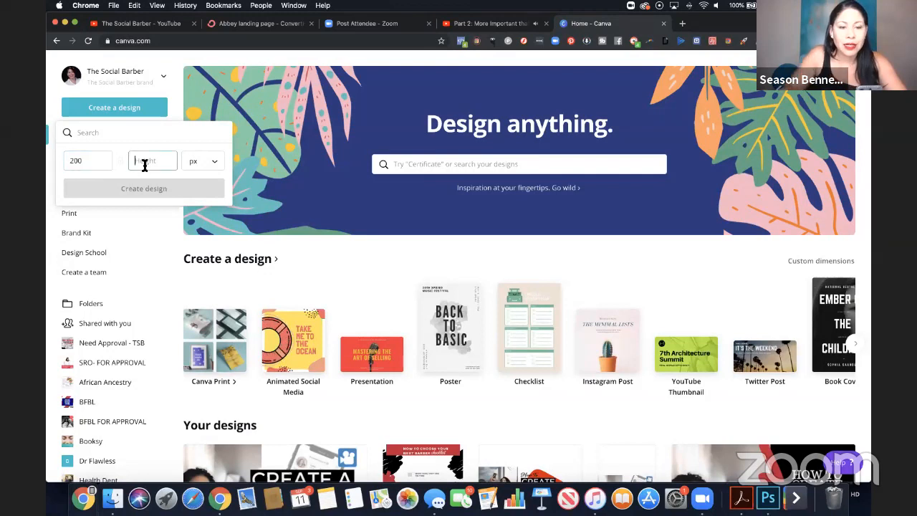
pyautogui.write('200')
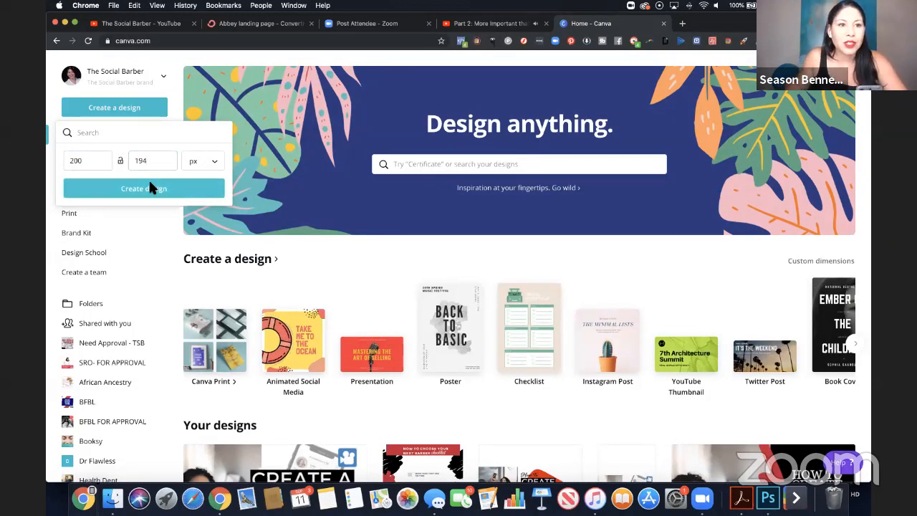
pyautogui.click(148, 185)
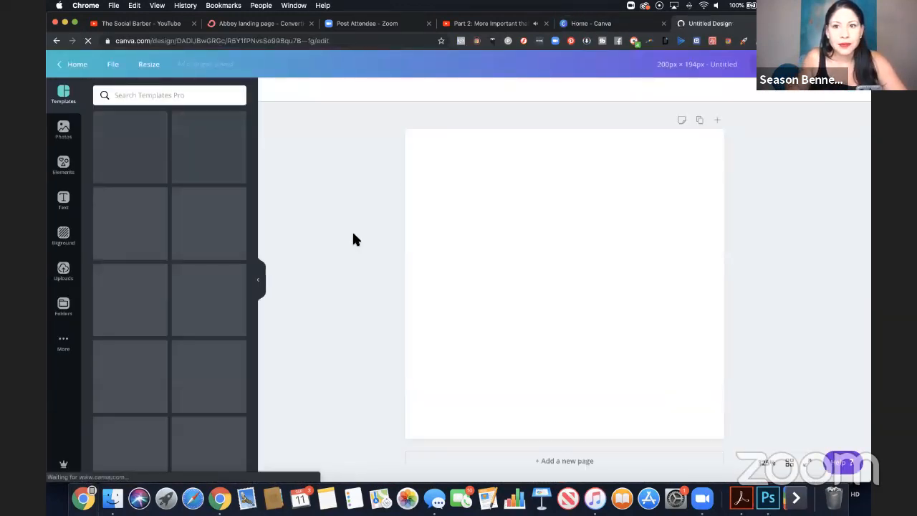
# Add the uploaded smiling portrait with the studio light to the design, then enlarge and position it to fill the canvas.
pyautogui.click(67, 277)
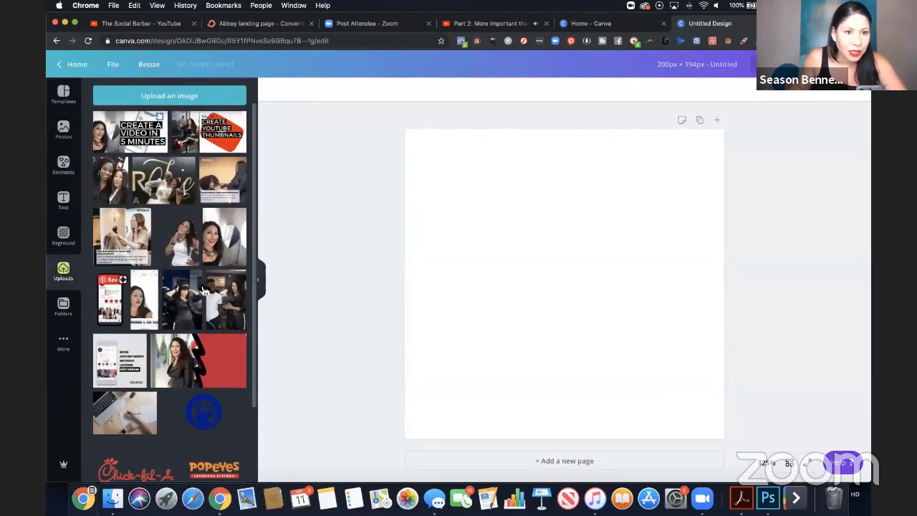
pyautogui.click(223, 257)
pyautogui.moveTo(660, 410); pyautogui.dragTo(728, 480)
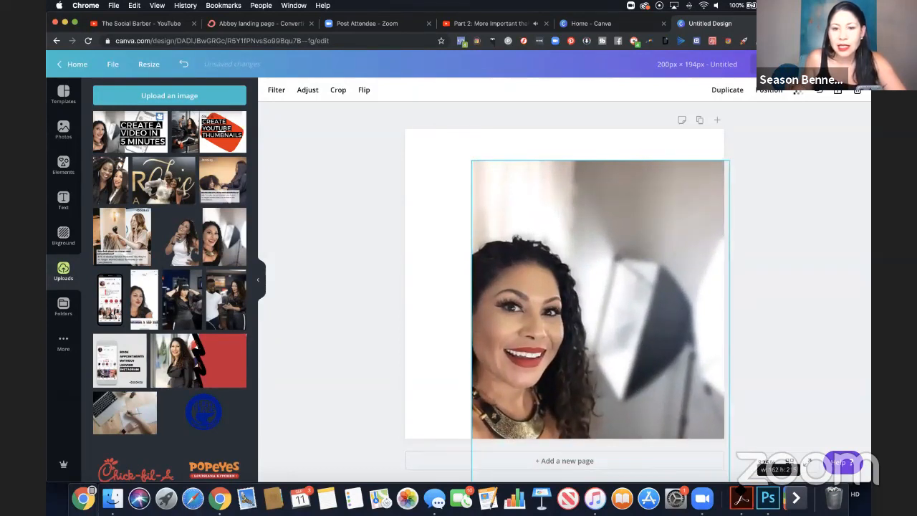
pyautogui.moveTo(473, 162); pyautogui.dragTo(394, 86)
pyautogui.moveTo(578, 195); pyautogui.dragTo(577, 175)
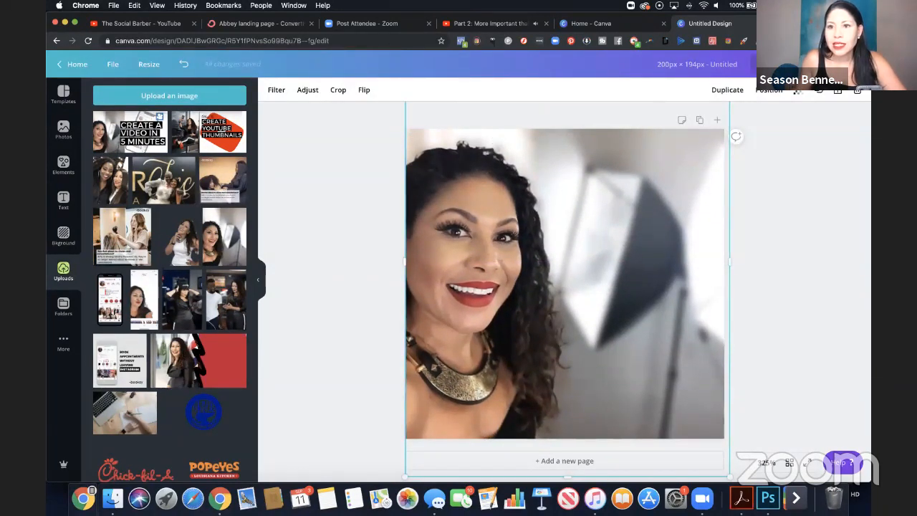
# Download the finished Canva design as a PNG and dismiss the publishing message.
pyautogui.click(803, 65)
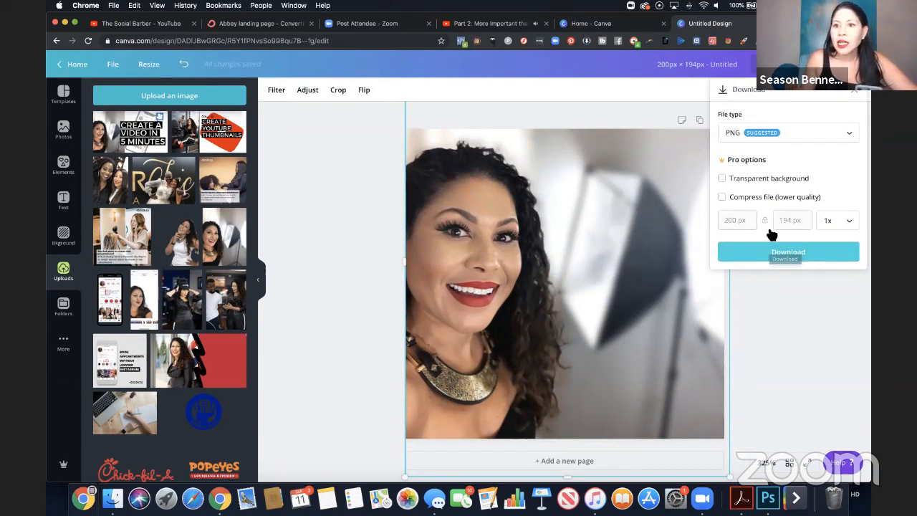
pyautogui.click(778, 253)
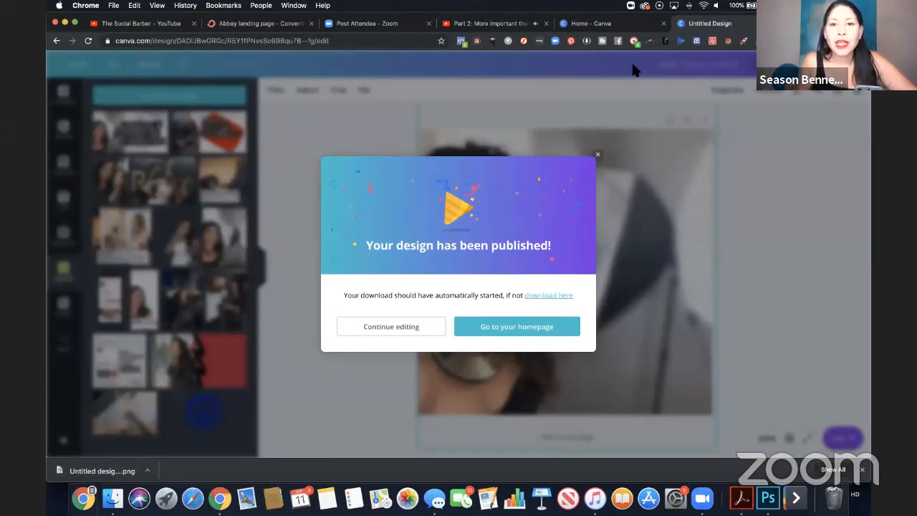
pyautogui.click(600, 155)
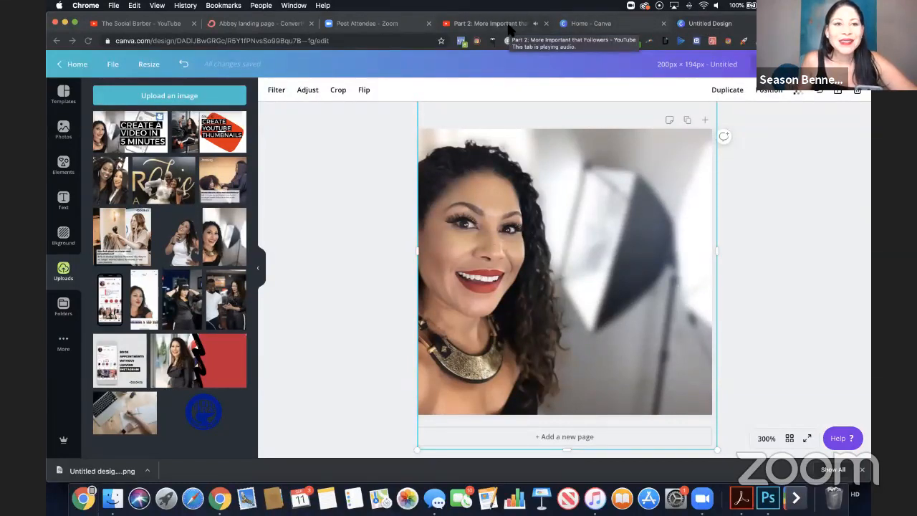
# Return to ConvertKit, upload Untitled design - 2019-09-11T002029.746.png from Downloads, and insert it into the landing page's image placeholder.
pyautogui.click(279, 27)
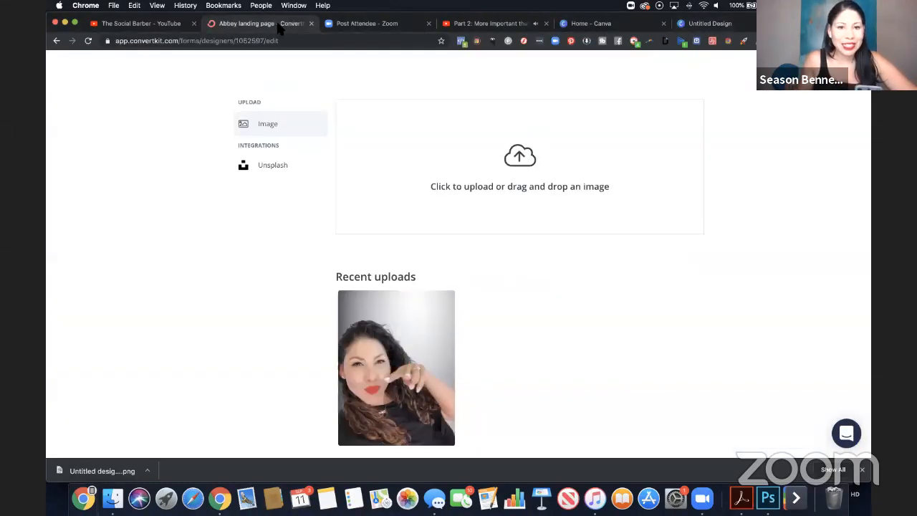
pyautogui.click(521, 169)
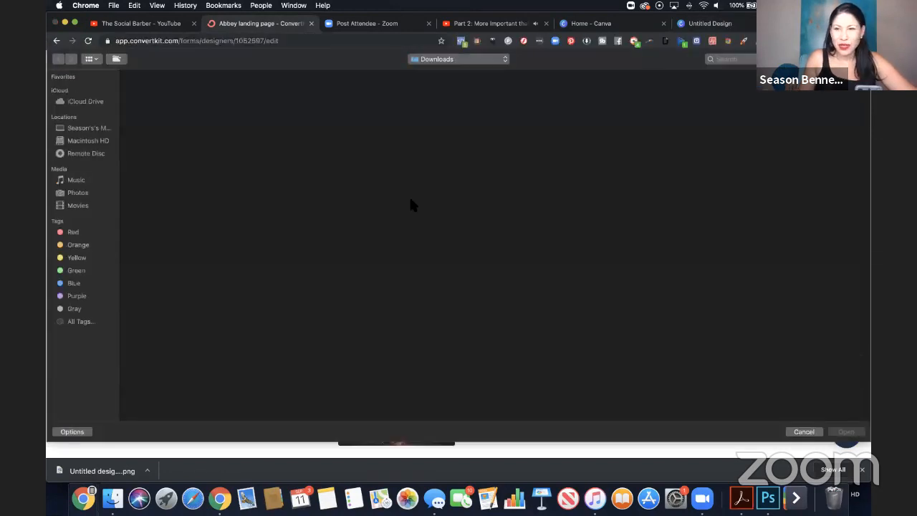
pyautogui.click(163, 126)
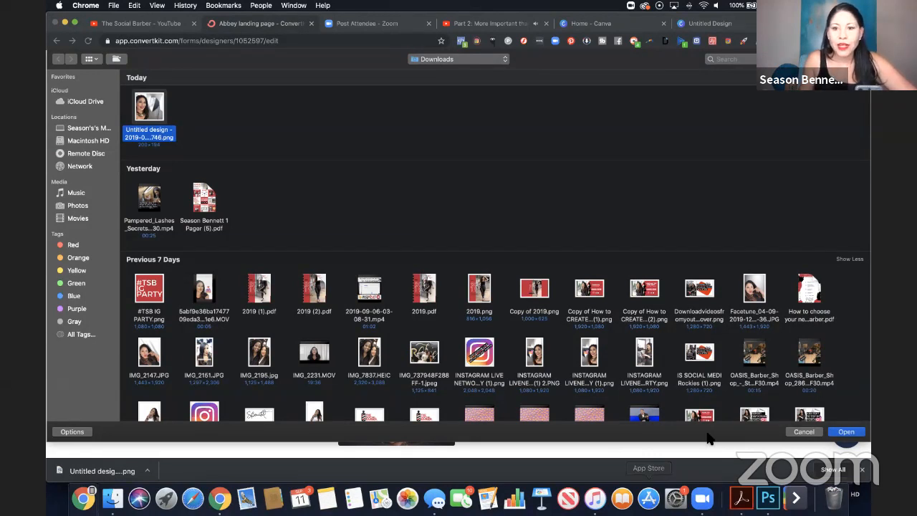
pyautogui.click(846, 432)
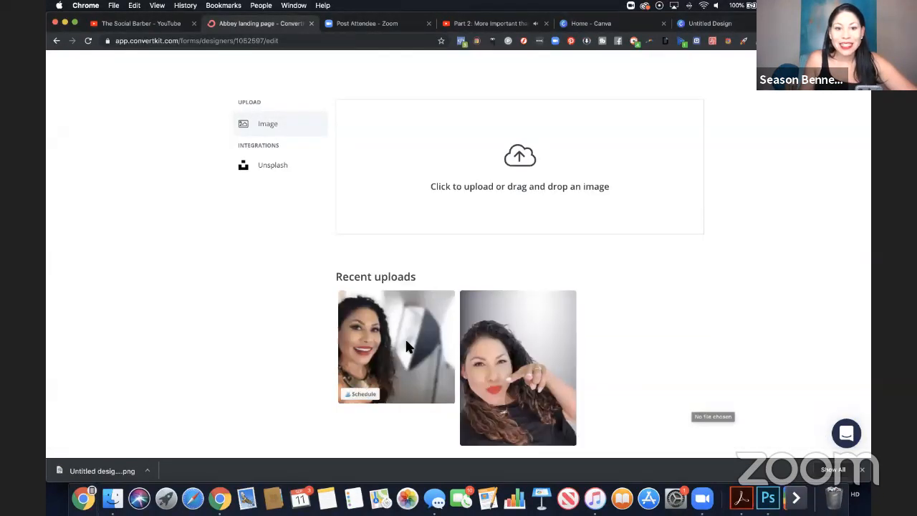
pyautogui.click(406, 344)
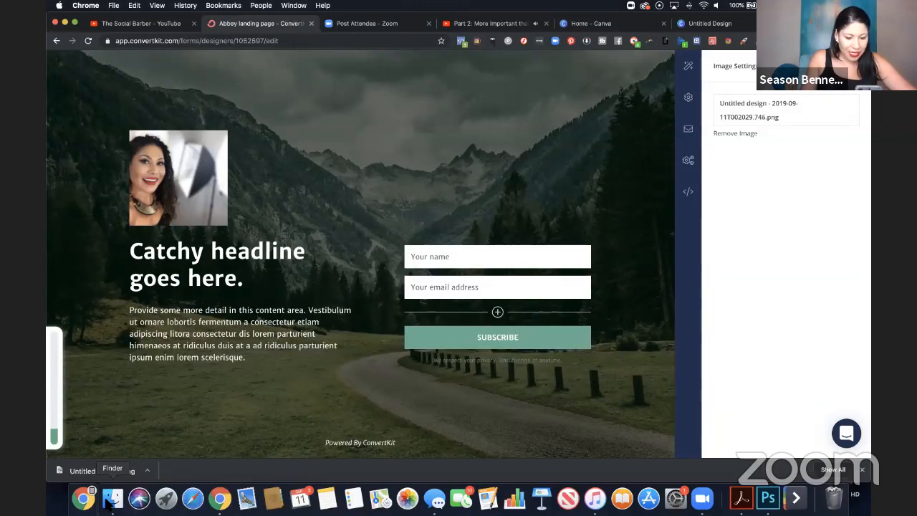
# Switch to Finder, look through the Downloads folder, and open How to choose your next barber.pdf.
pyautogui.click(110, 501)
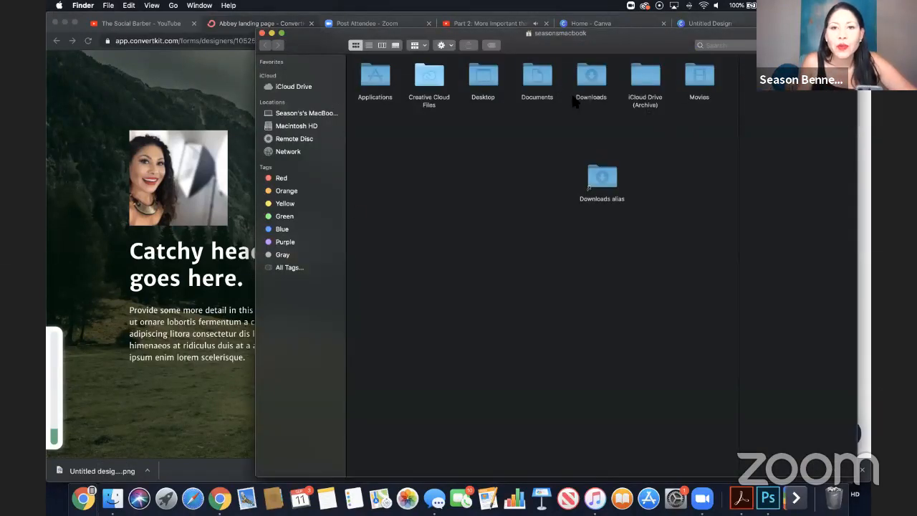
pyautogui.click(589, 79)
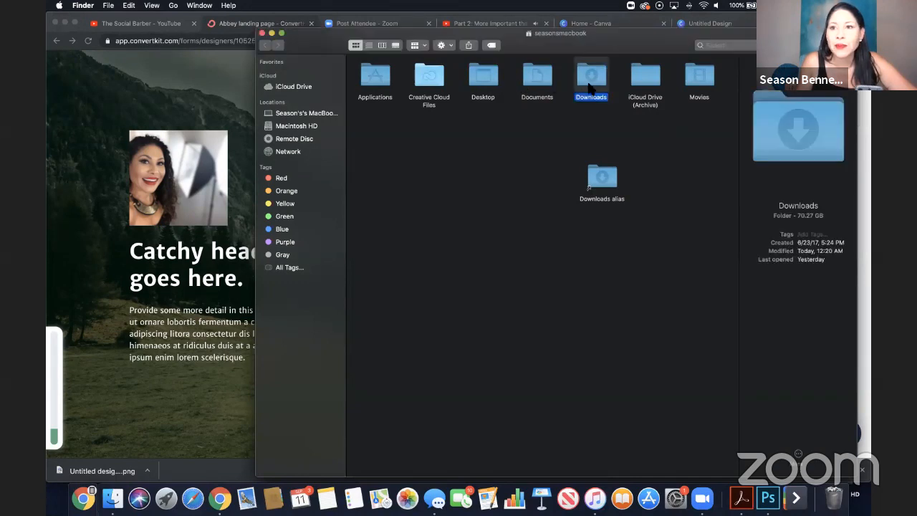
pyautogui.doubleClick(589, 79)
pyautogui.scroll(1, 490, 90)
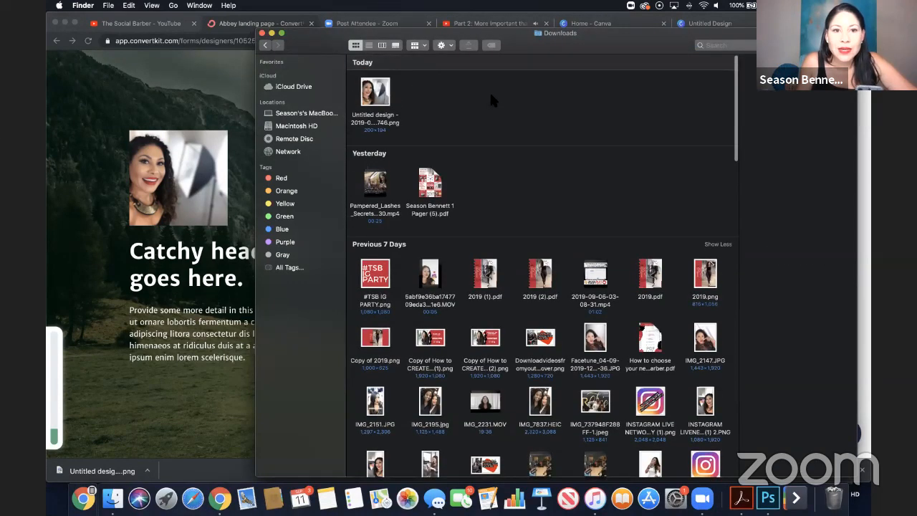
pyautogui.scroll(1, 489, 90)
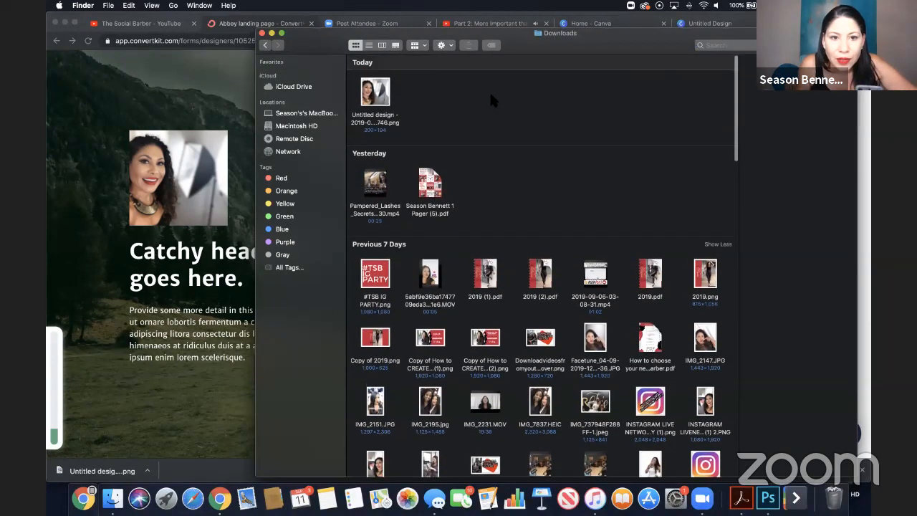
pyautogui.scroll(-2, 490, 91)
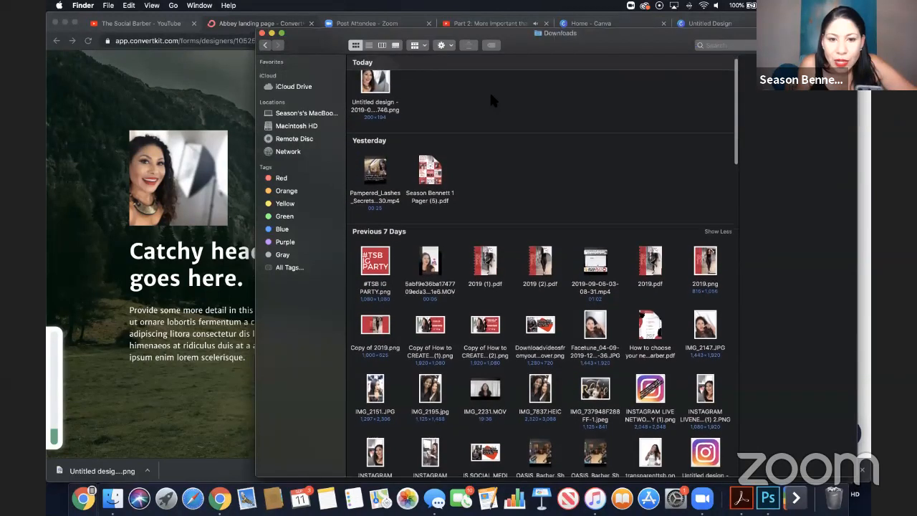
pyautogui.scroll(2, 490, 100)
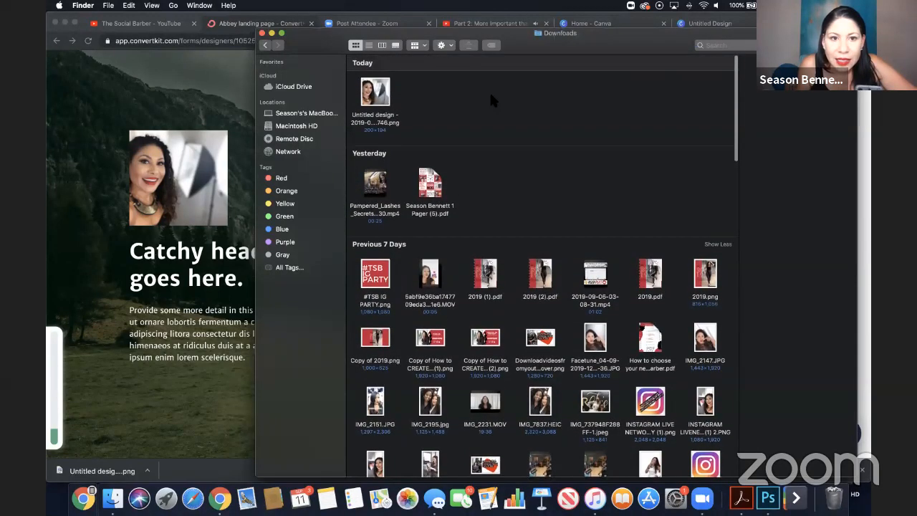
pyautogui.scroll(-7, 489, 100)
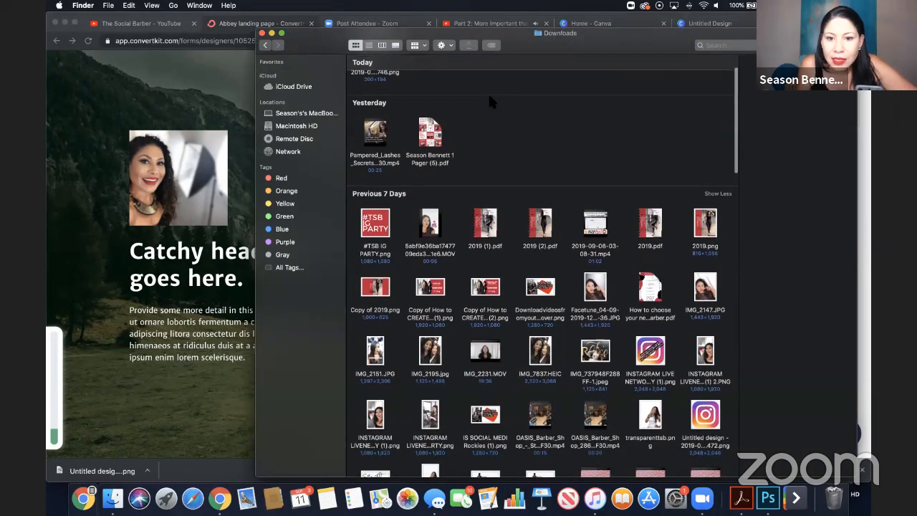
pyautogui.scroll(3, 489, 99)
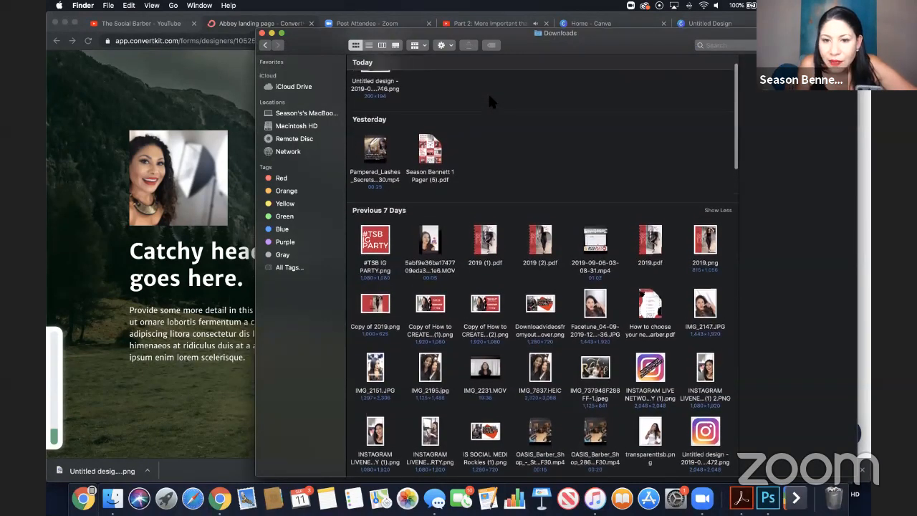
pyautogui.scroll(-1, 490, 100)
pyautogui.doubleClick(652, 305)
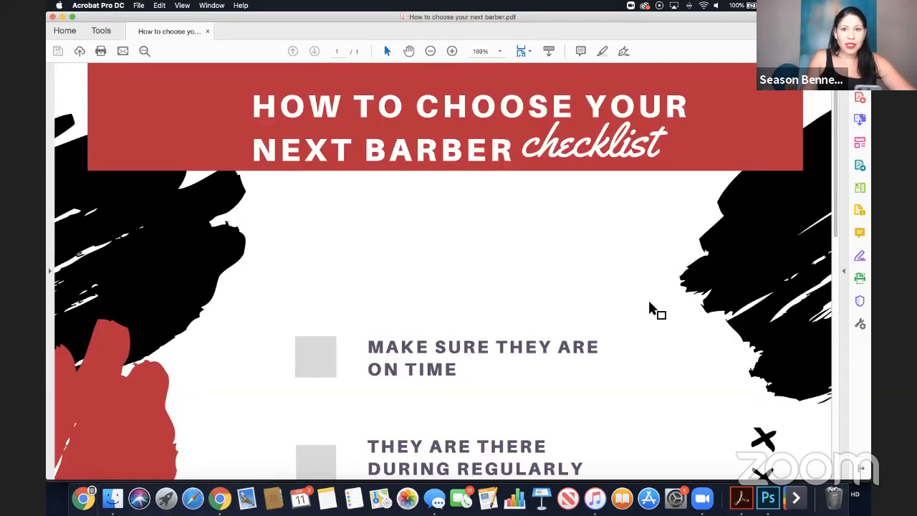
# Review the barber checklist PDF at 100% zoom from header to logo, and return to the ConvertKit landing page in Chrome.
pyautogui.click(501, 53)
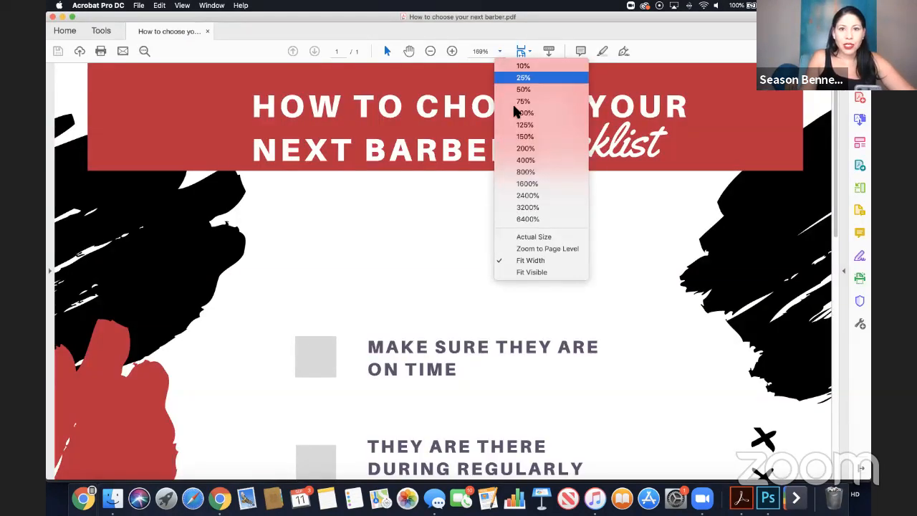
pyautogui.click(522, 113)
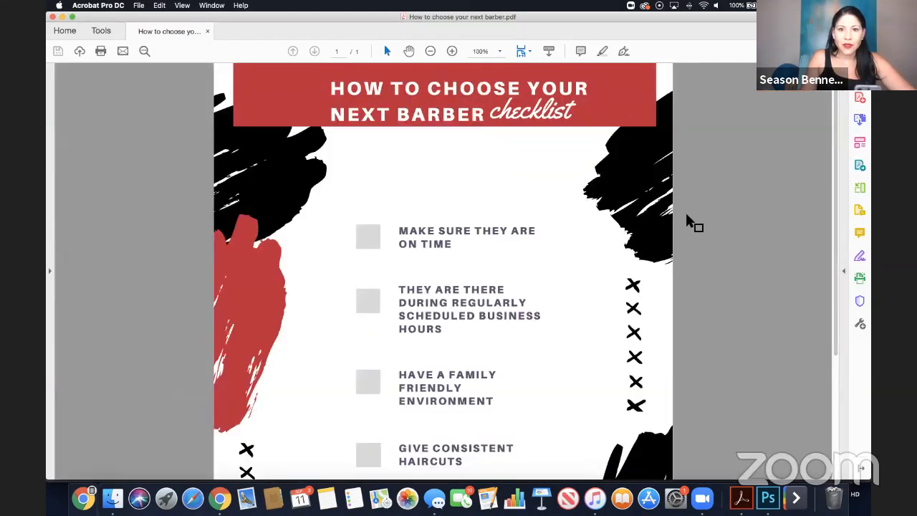
pyautogui.scroll(-5, 580, 201)
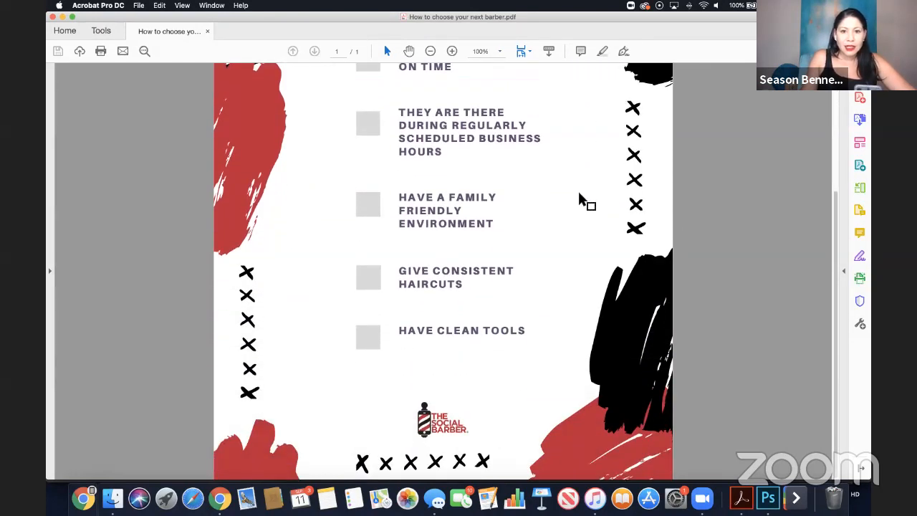
pyautogui.scroll(5, 581, 201)
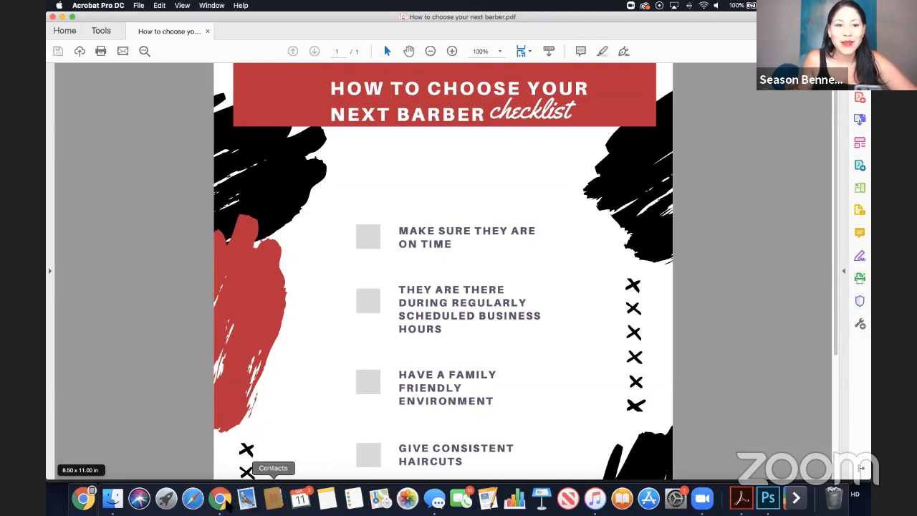
pyautogui.click(220, 498)
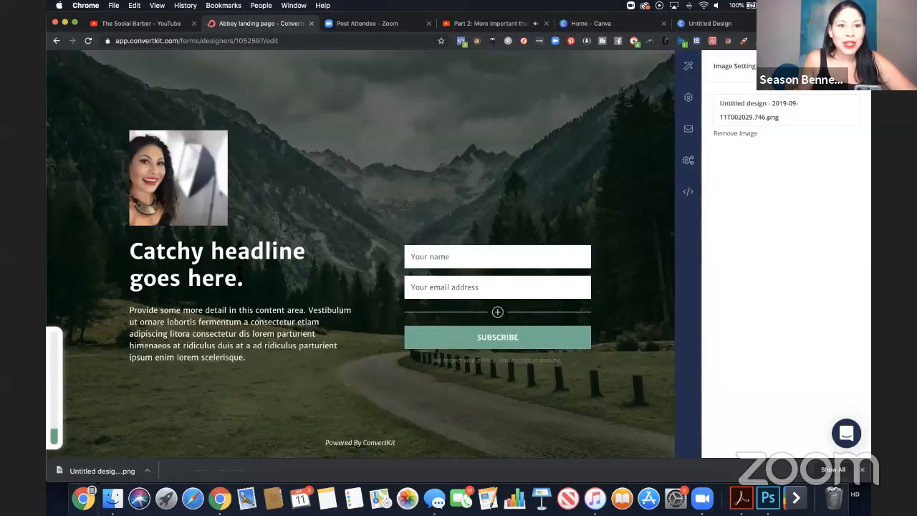
# Replace the landing page's placeholder headline with "Hard to find the right barber?".
pyautogui.click(240, 280)
pyautogui.moveTo(243, 279); pyautogui.dragTo(136, 251)
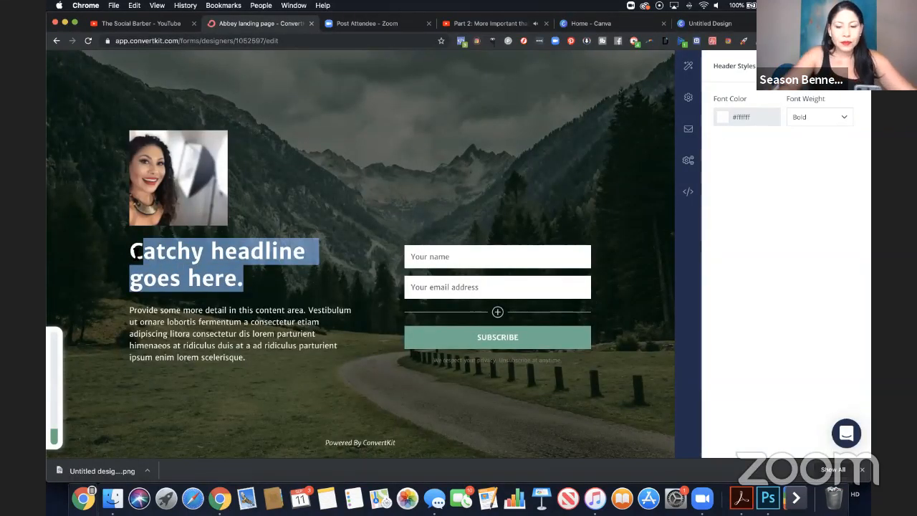
pyautogui.write('Troub')
pyautogui.press('BackSpace')
pyautogui.press('BackSpace')
pyautogui.press('BackSpace')
pyautogui.press('BackSpace')
pyautogui.press('BackSpace')
pyautogui.press('BackSpace')
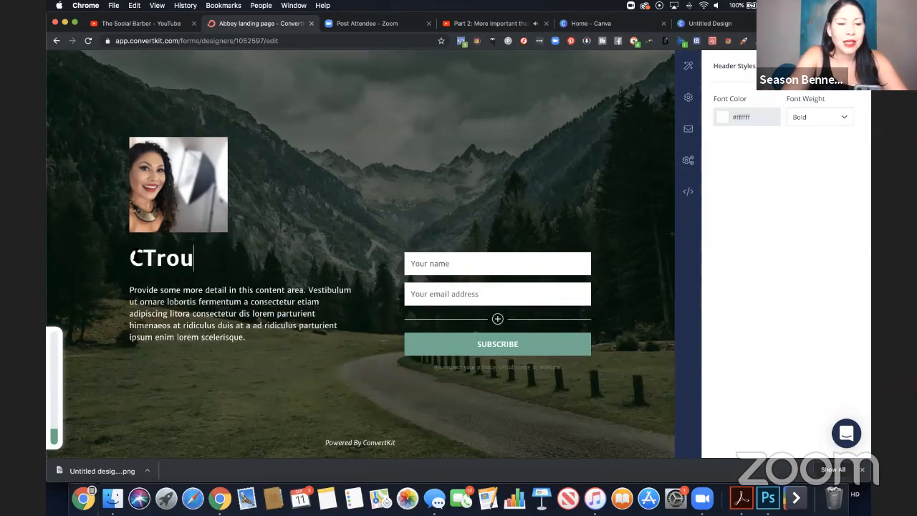
pyautogui.write('Hard')
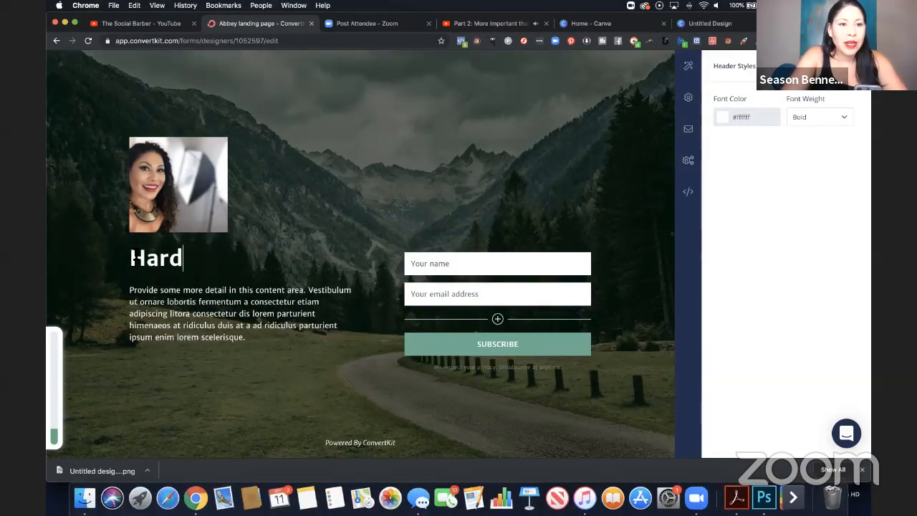
pyautogui.write(' to find the ')
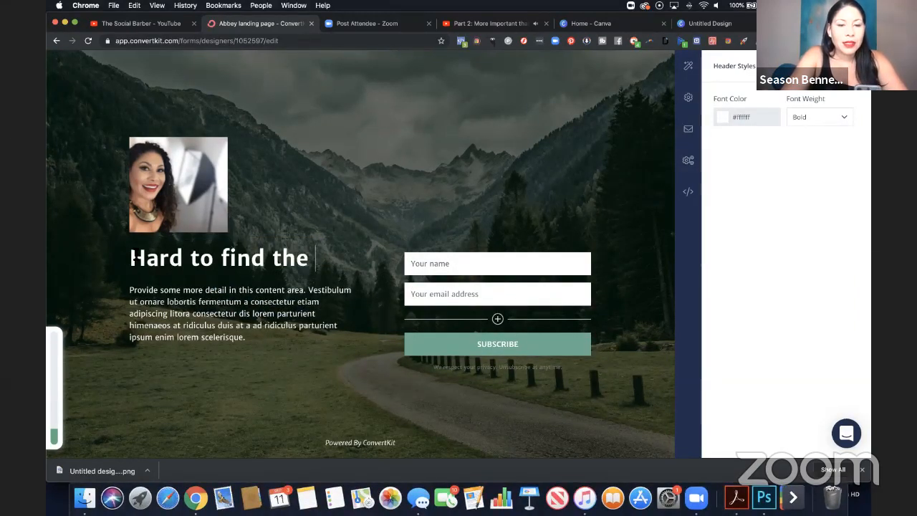
pyautogui.write('right barber?')
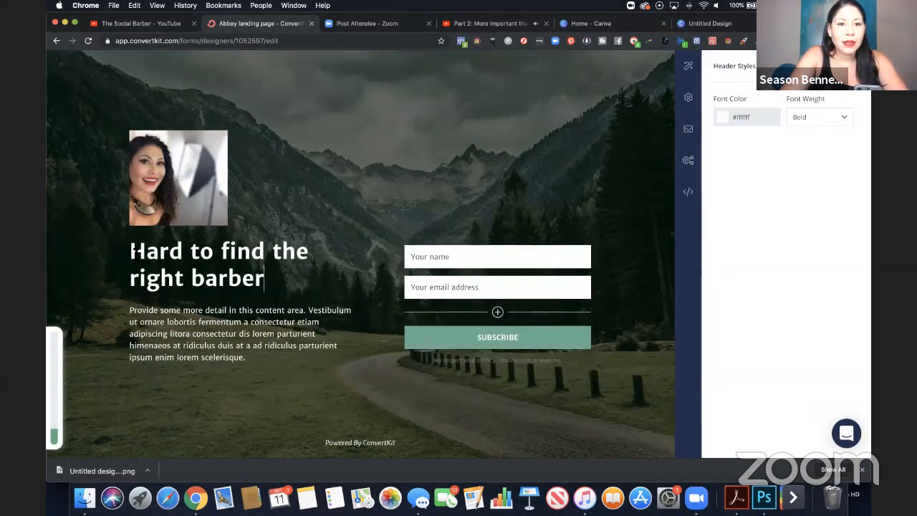
# Replace the placeholder paragraph below the headline with "It can hard to find the right barber.".
pyautogui.click(157, 346)
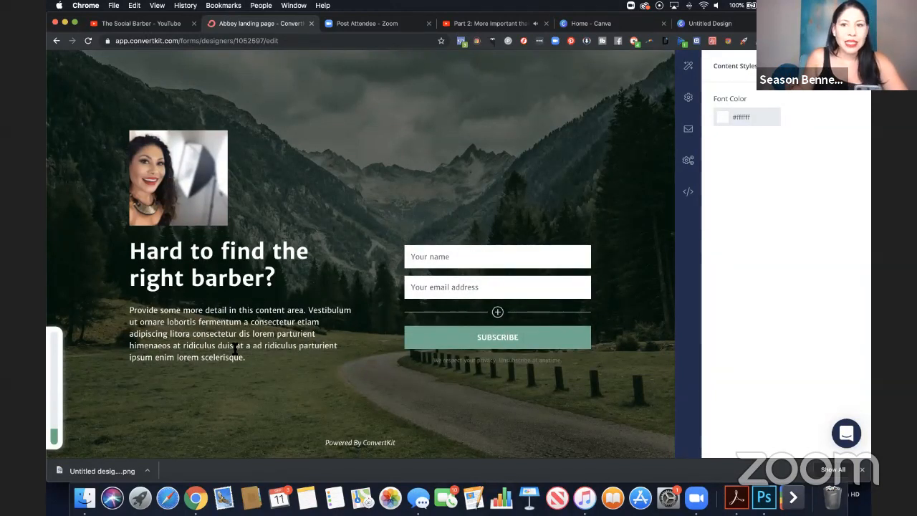
pyautogui.moveTo(243, 358); pyautogui.dragTo(130, 309)
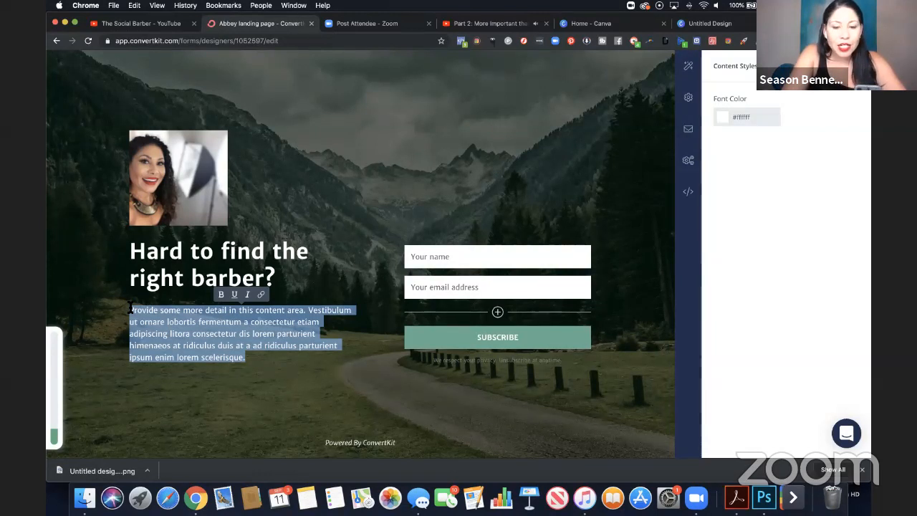
pyautogui.write('It can')
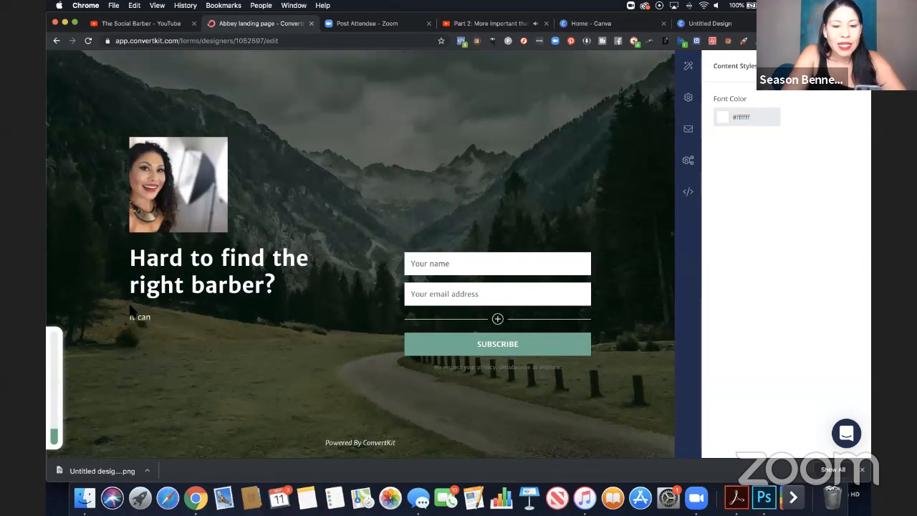
pyautogui.write(' ha')
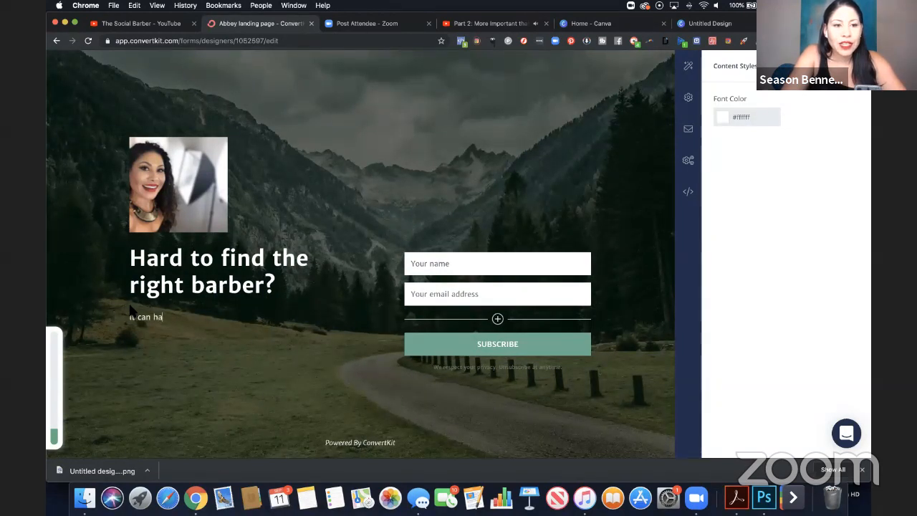
pyautogui.write('rd to find the right bar')
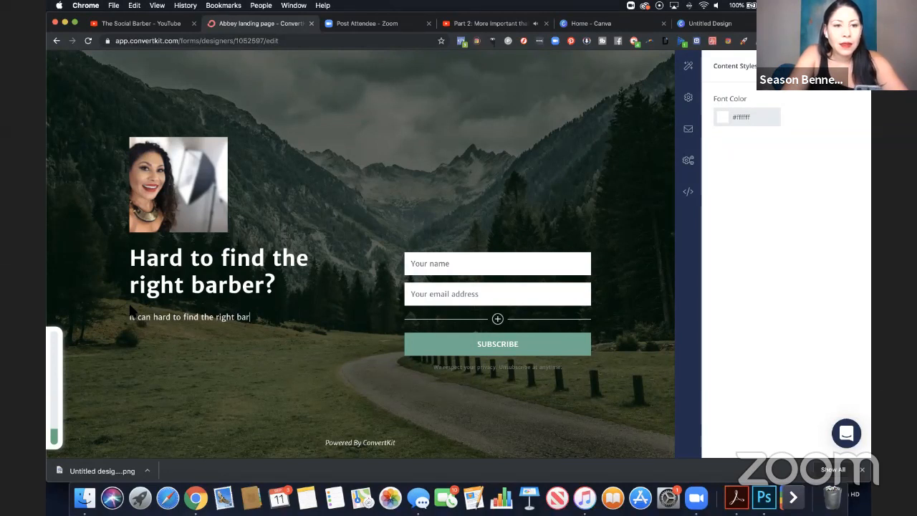
pyautogui.write('ber.  Her')
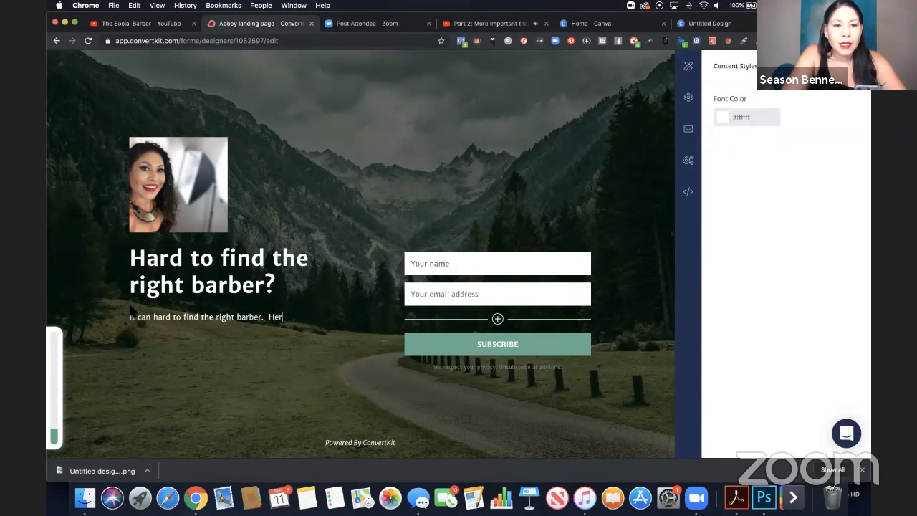
pyautogui.write('e are')
pyautogui.press('BackSpace')
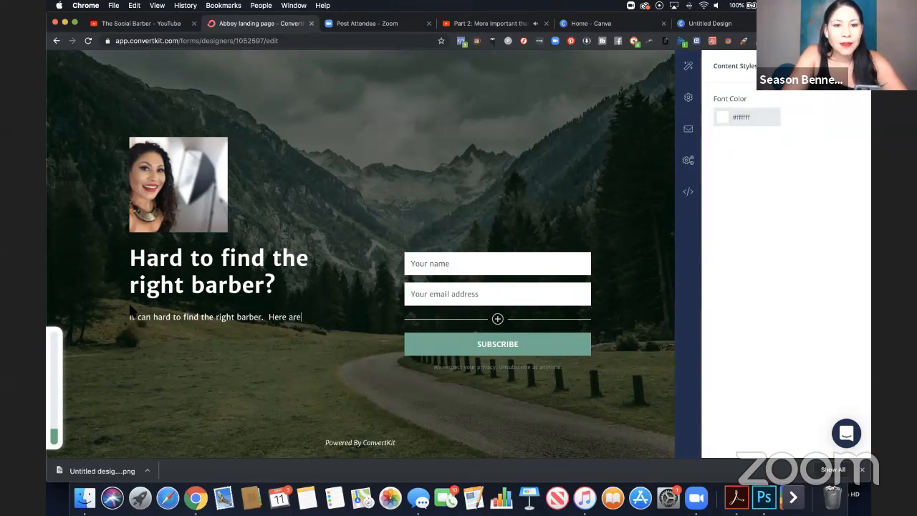
pyautogui.press('BackSpace')
pyautogui.press('BackSpace')
pyautogui.press('BackSpace')
pyautogui.press('BackSpace')
pyautogui.press('BackSpace')
# Add "Get my FREE checklist for the top 5 things you need to look for in a new barber." to the paragraph.
pyautogui.write('Get my ')
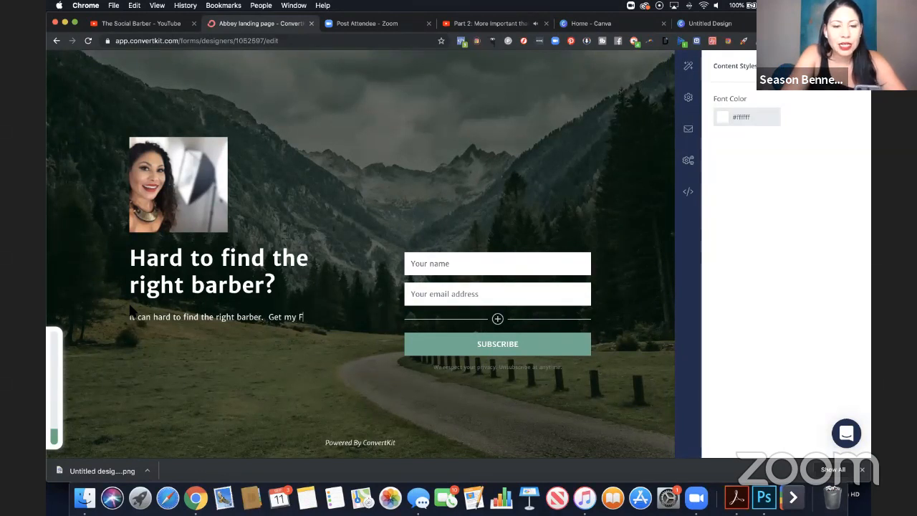
pyautogui.write('FREE check')
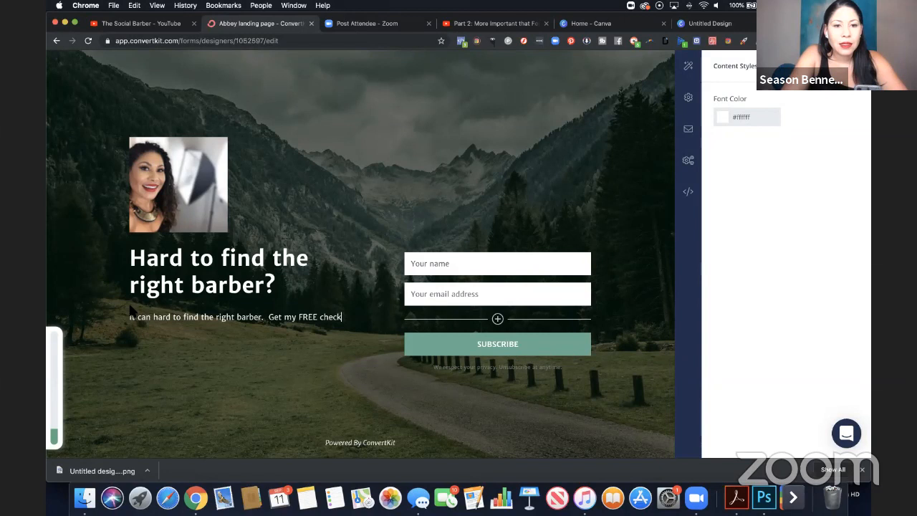
pyautogui.write('list for th')
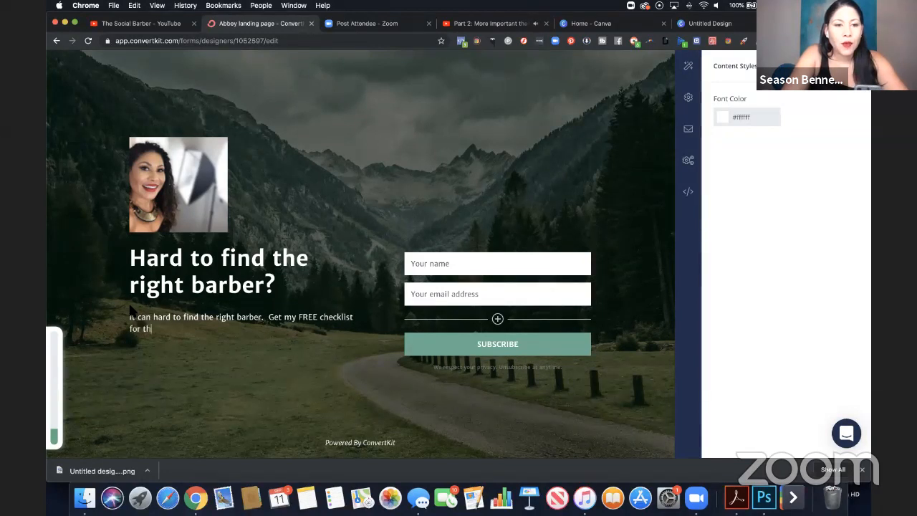
pyautogui.write('e top 5 things you ')
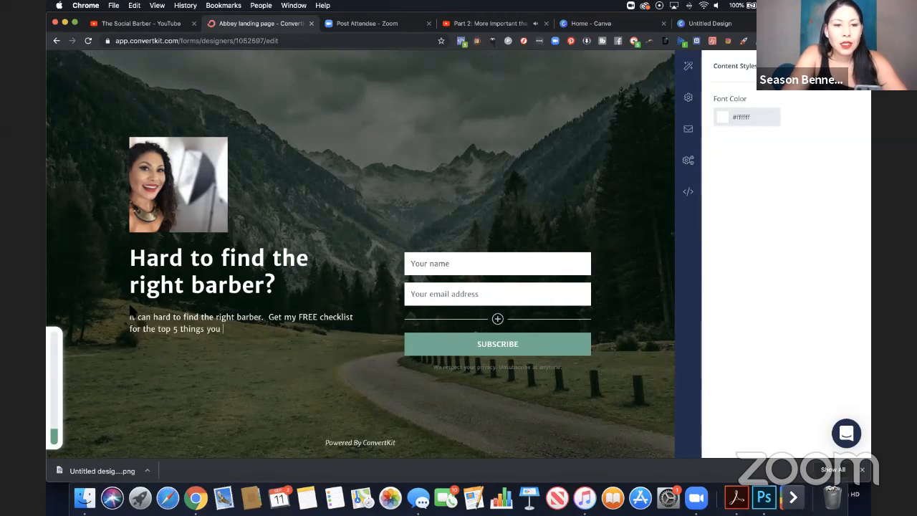
pyautogui.write('need to look fo')
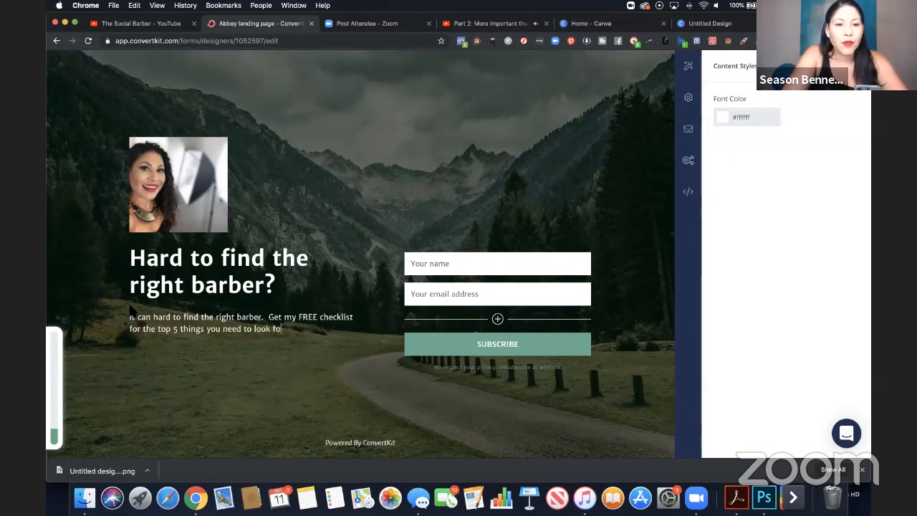
pyautogui.write('r in a new b')
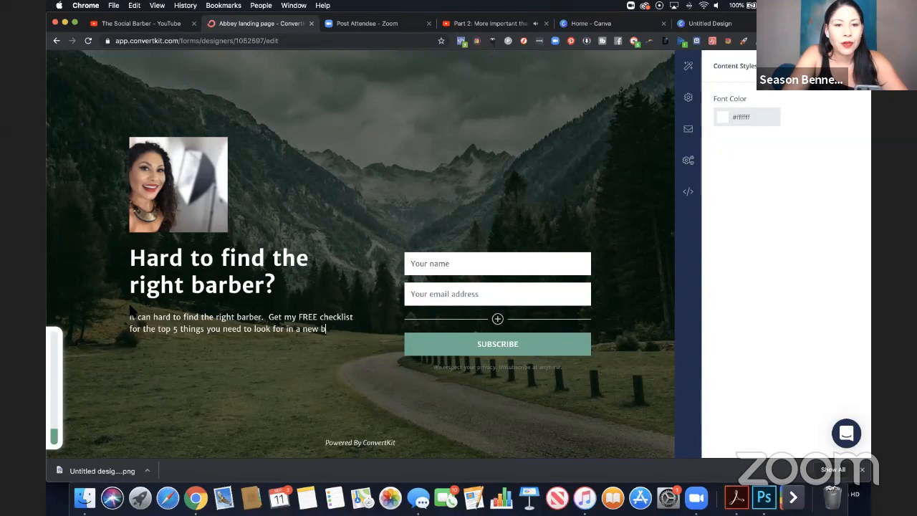
pyautogui.write('arber.')
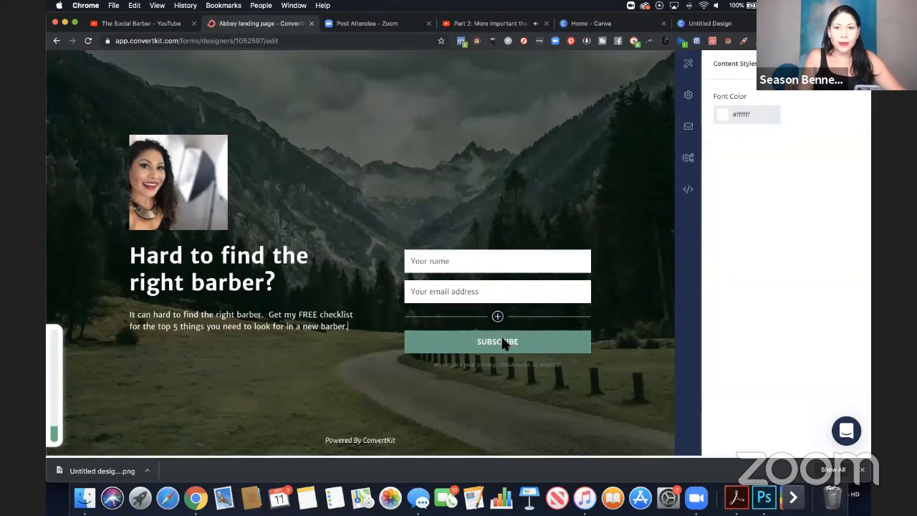
# Save the landing page with its new headline and paragraph.
pyautogui.scroll(2, 602, 251)
pyautogui.click(808, 91)
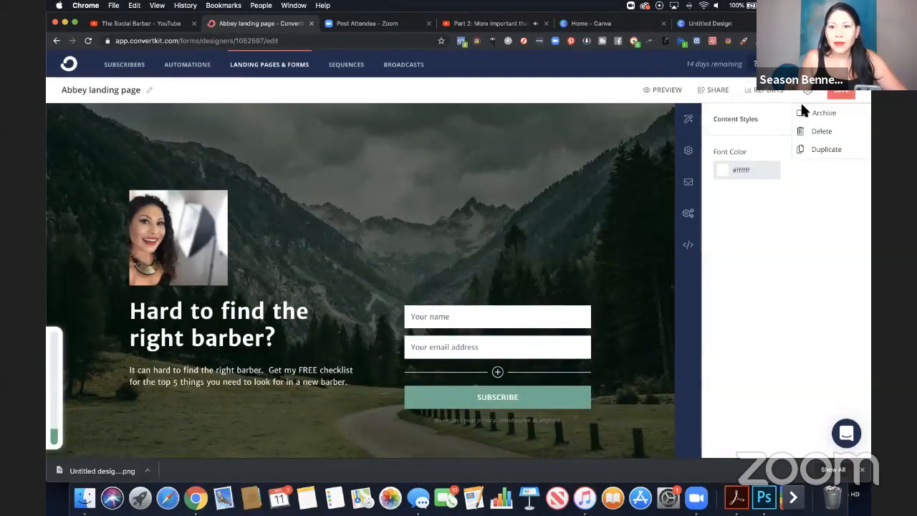
pyautogui.click(791, 136)
pyautogui.click(846, 93)
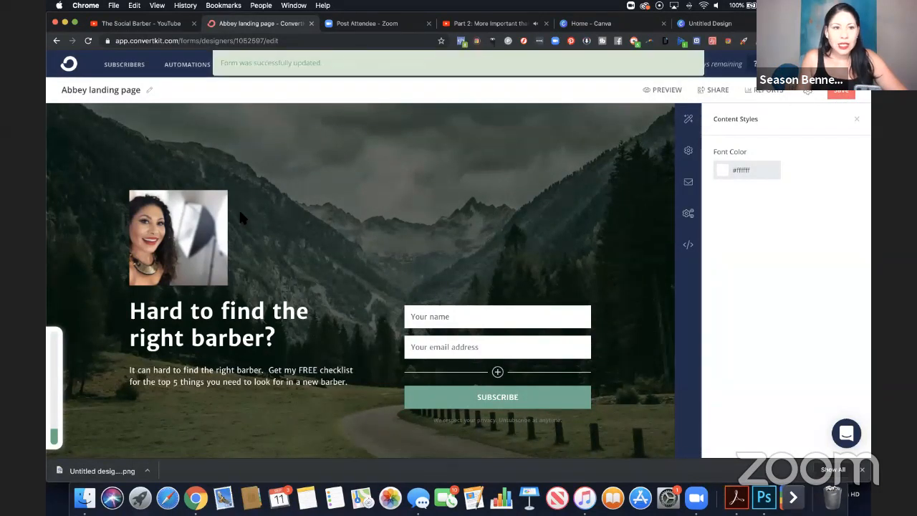
# Rename the landing page from its template name to BarberChecklist and save it.
pyautogui.click(149, 91)
pyautogui.moveTo(143, 90); pyautogui.dragTo(51, 84)
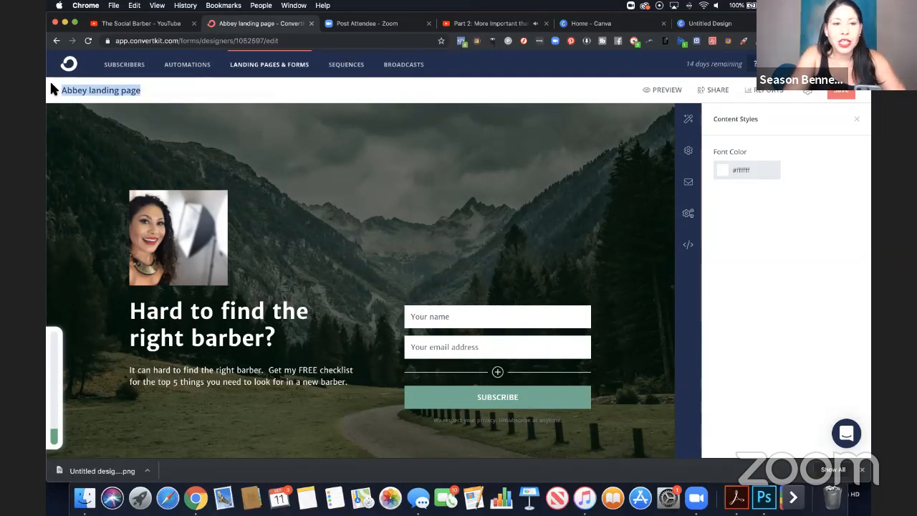
pyautogui.write('Barber')
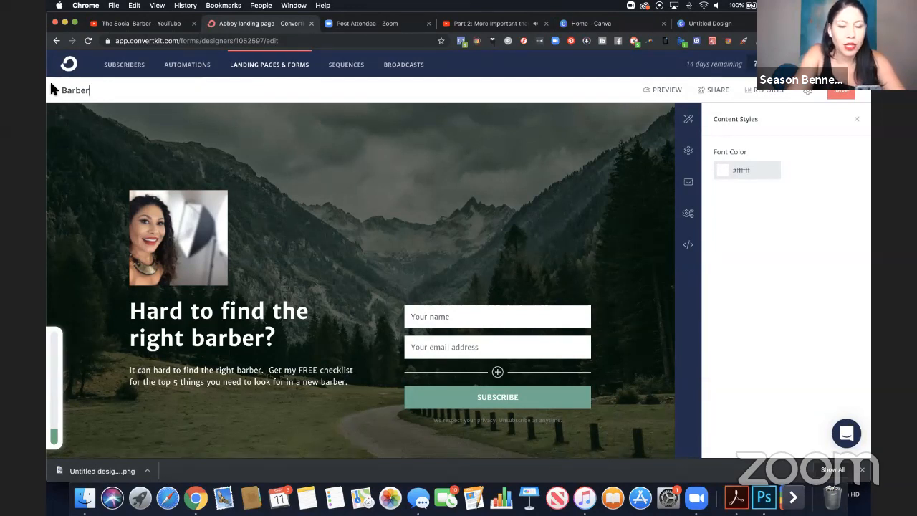
pyautogui.write('c')
pyautogui.press('BackSpace')
pyautogui.write('Ch')
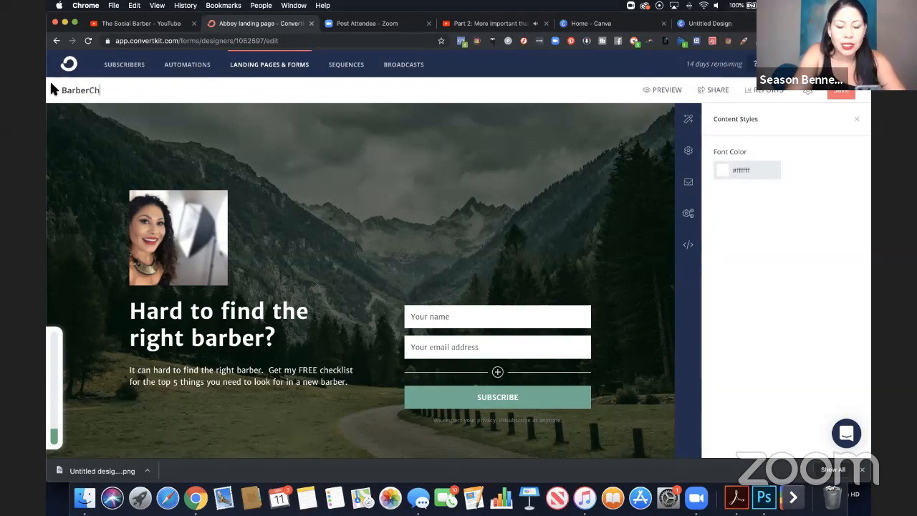
pyautogui.write('ecklist')
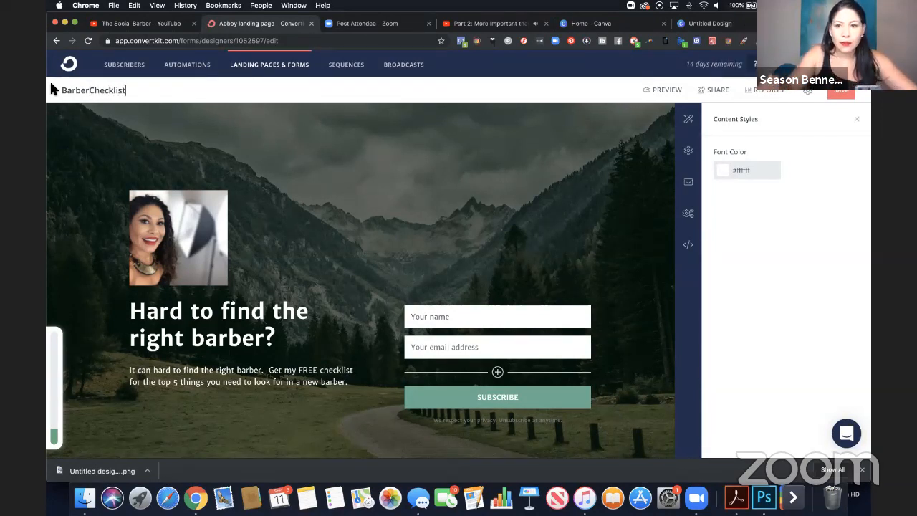
pyautogui.click(842, 94)
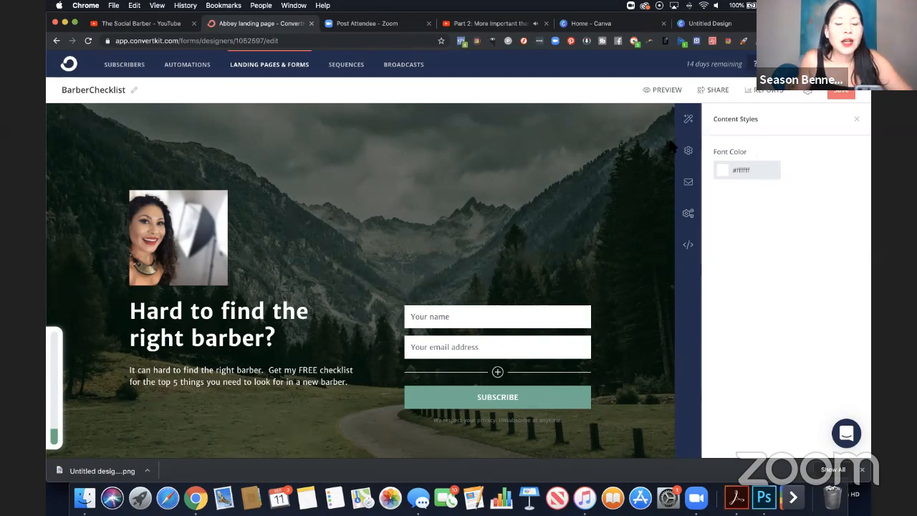
# Go to the subscribers page and create a tag named BarberChecklist.
pyautogui.click(124, 66)
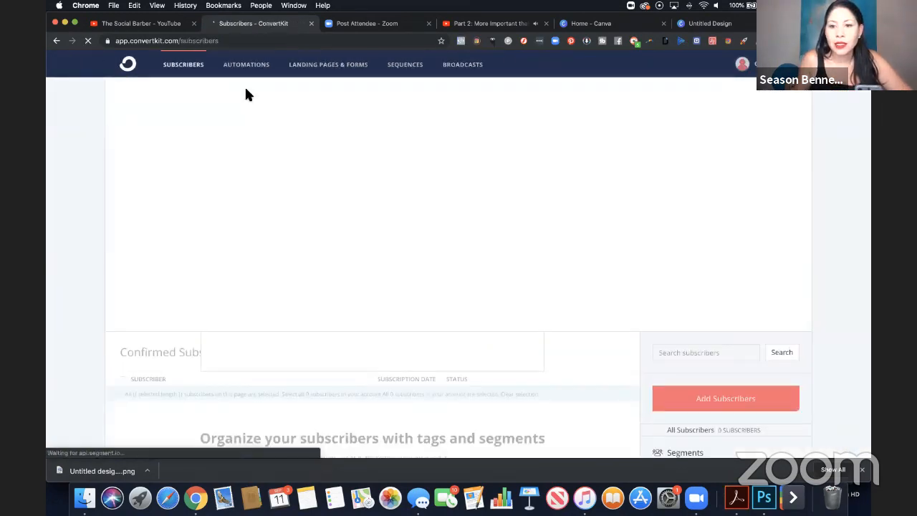
pyautogui.scroll(-5, 678, 342)
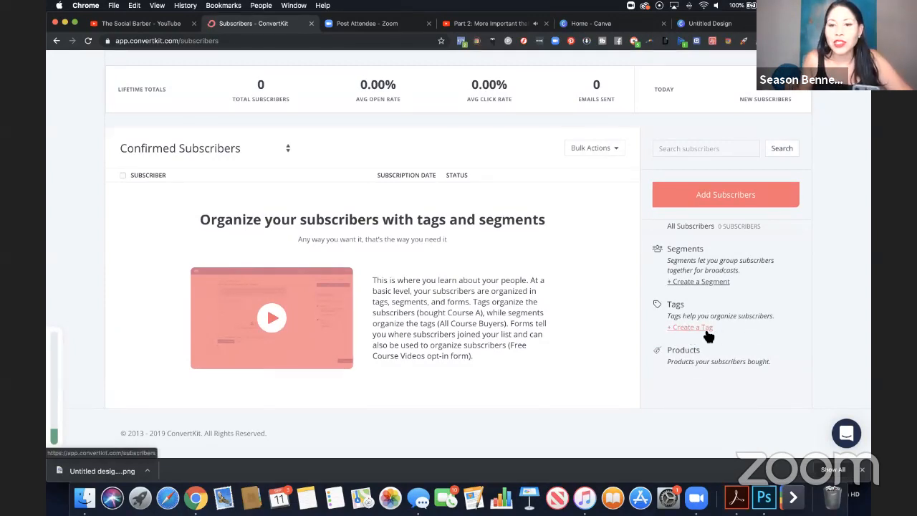
pyautogui.click(701, 327)
pyautogui.click(393, 190)
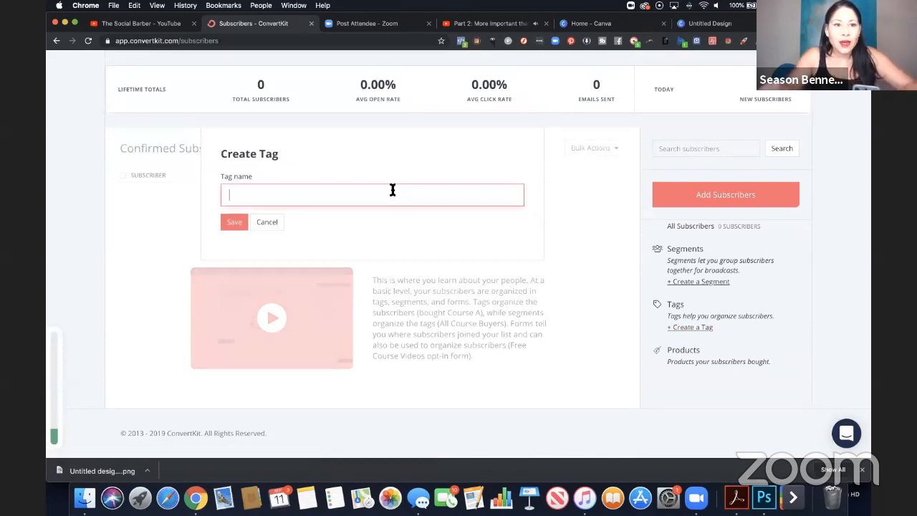
pyautogui.write('Barber')
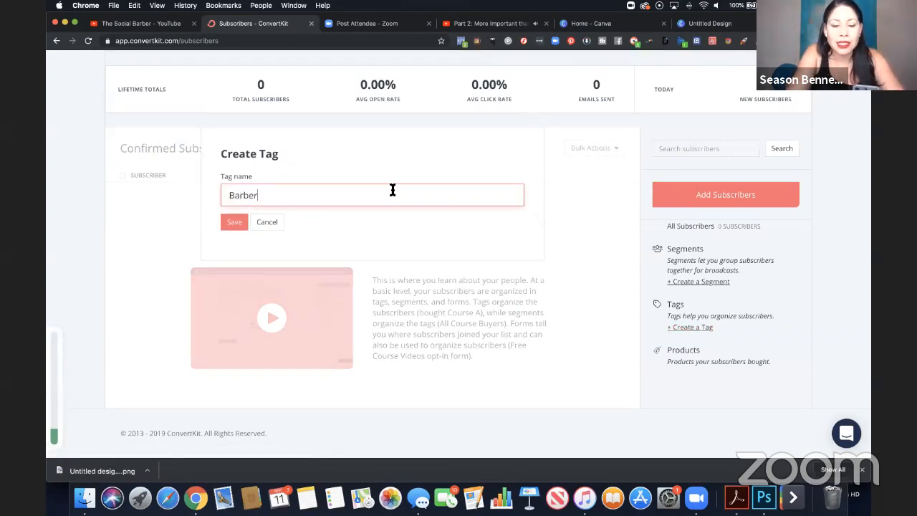
pyautogui.write('Checklis')
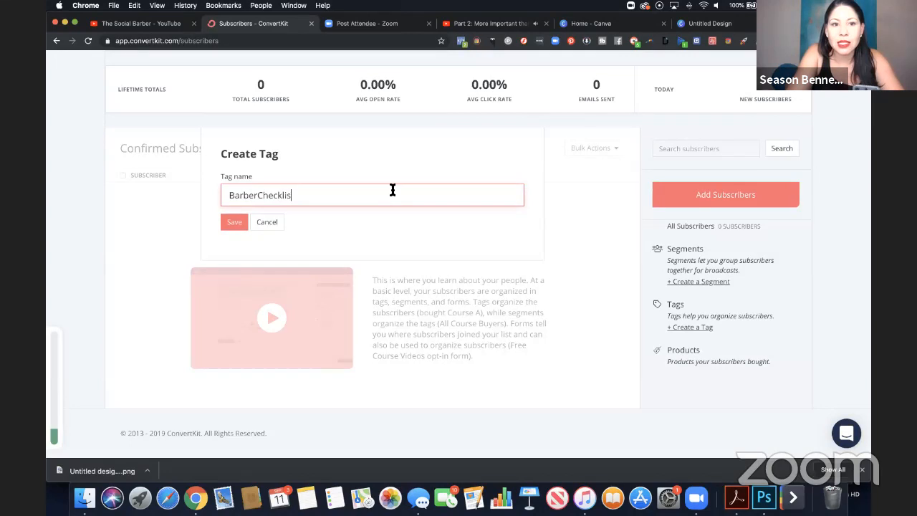
pyautogui.write('t')
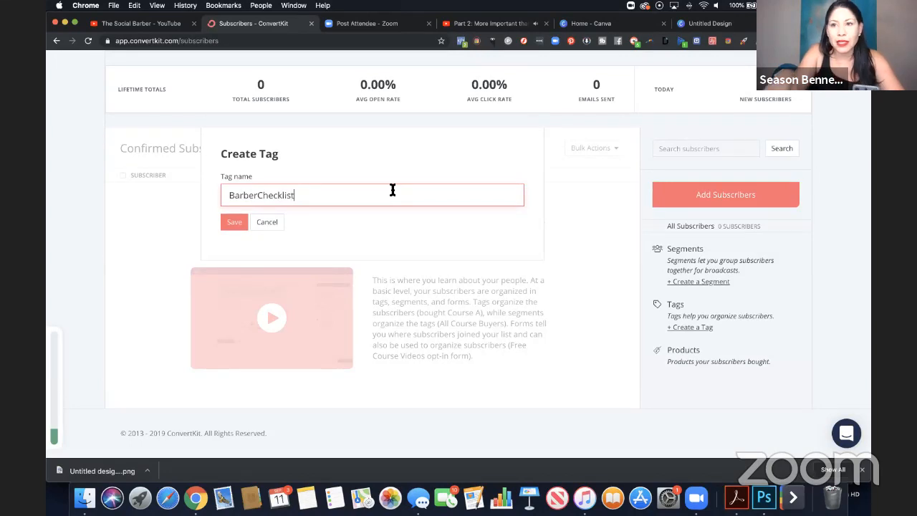
pyautogui.click(240, 222)
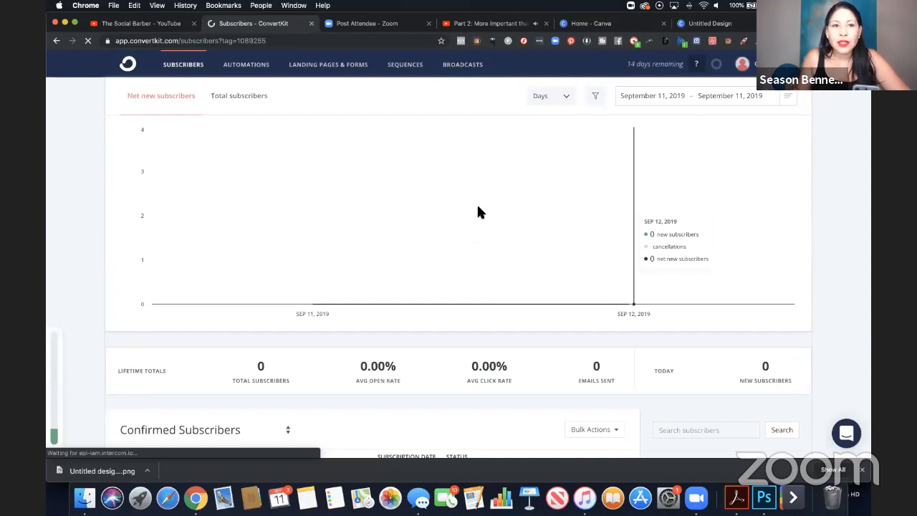
# Go to the automations page and start a new visual automation, dismissing the introductory pop-ups.
pyautogui.click(258, 72)
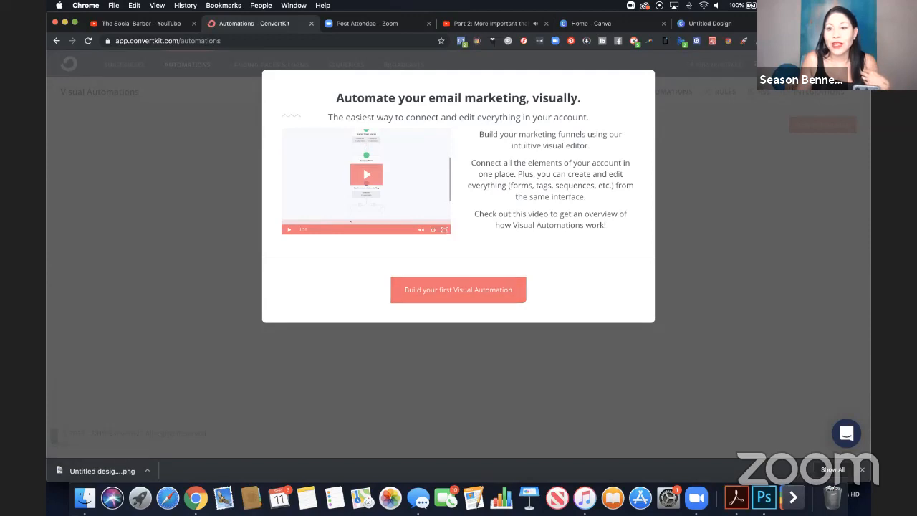
pyautogui.click(850, 70)
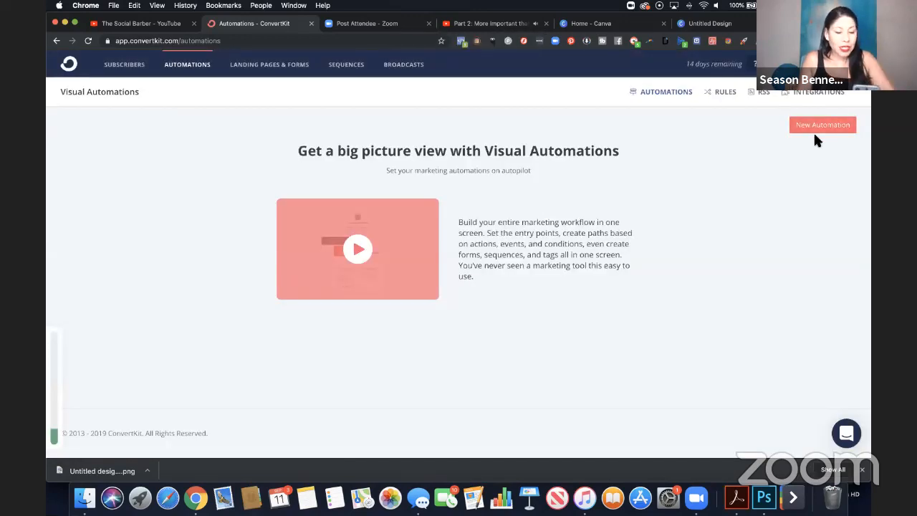
pyautogui.click(823, 129)
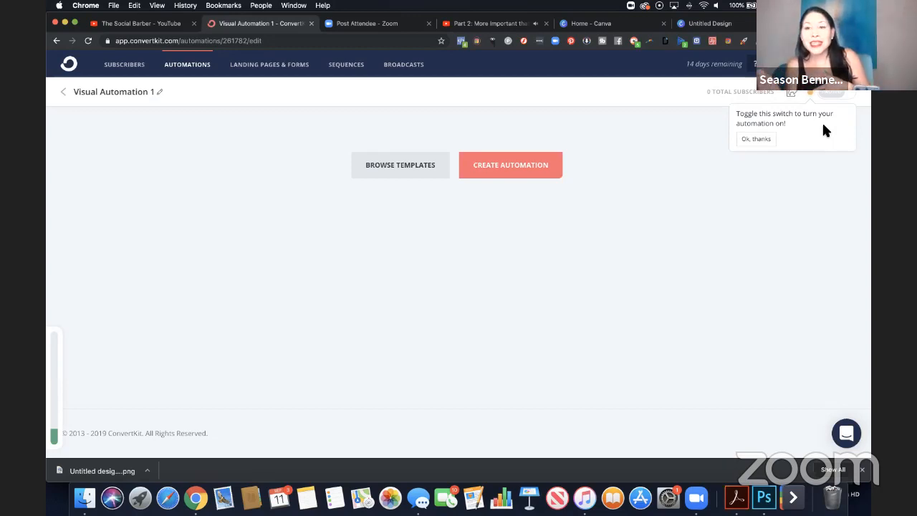
pyautogui.click(760, 141)
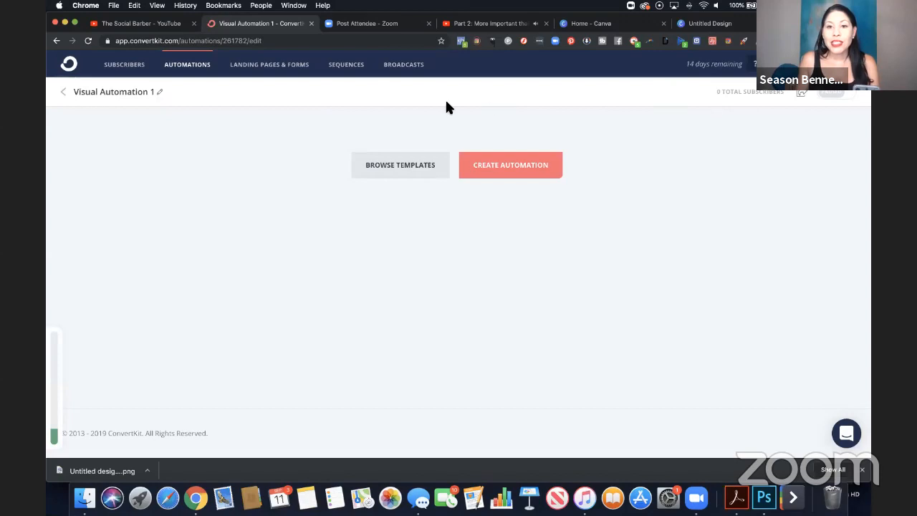
# Rename the new visual automation as BarberChecklist.
pyautogui.click(159, 92)
pyautogui.moveTo(166, 90); pyautogui.dragTo(73, 88)
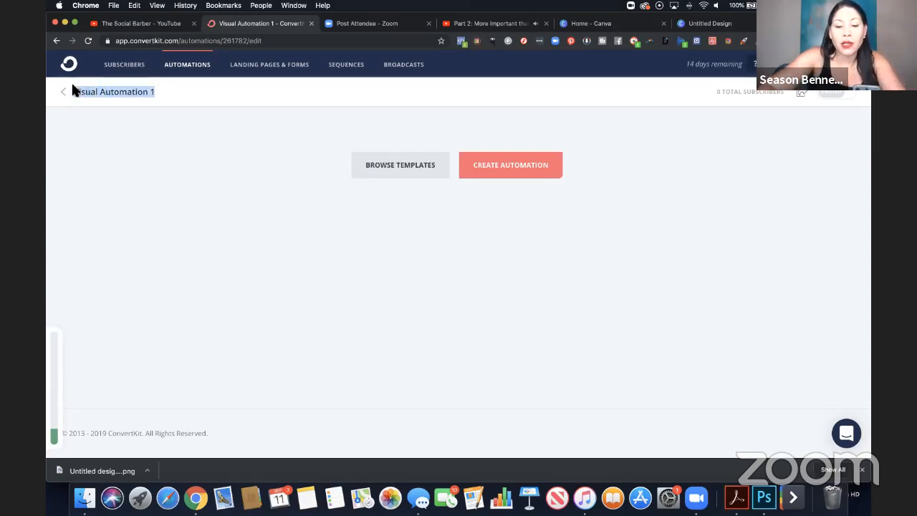
pyautogui.write('BarberCH')
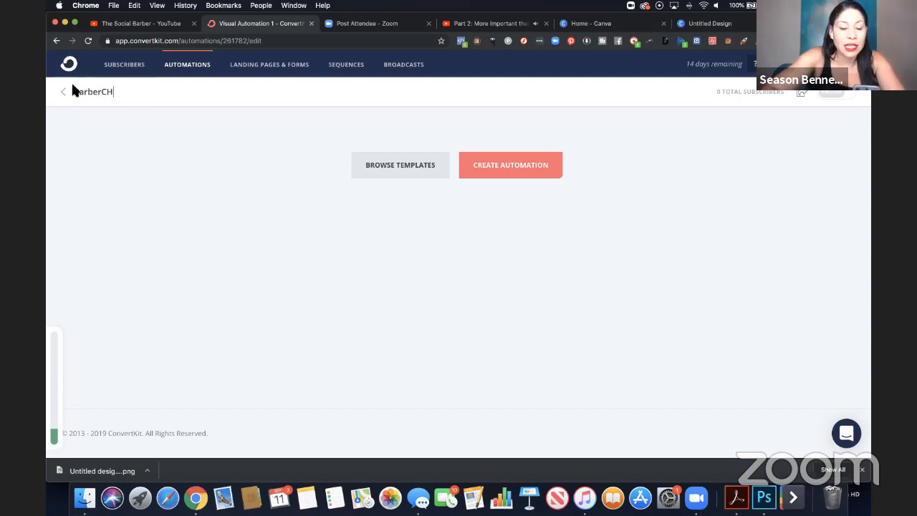
pyautogui.press('BackSpace')
pyautogui.write('h')
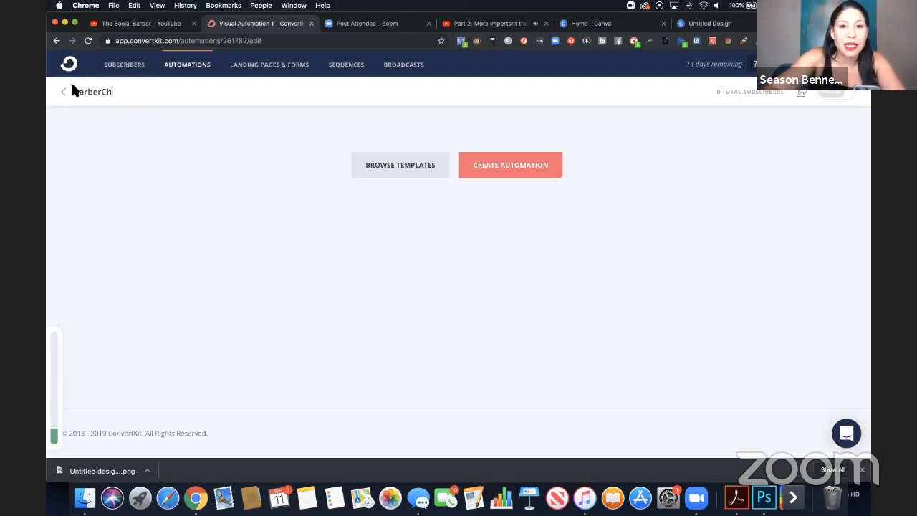
pyautogui.write('ecklist')
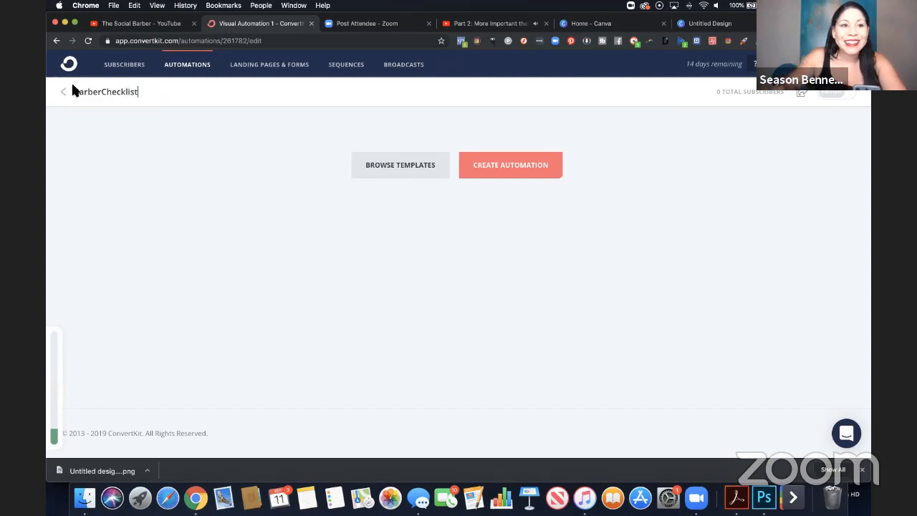
pyautogui.click(244, 186)
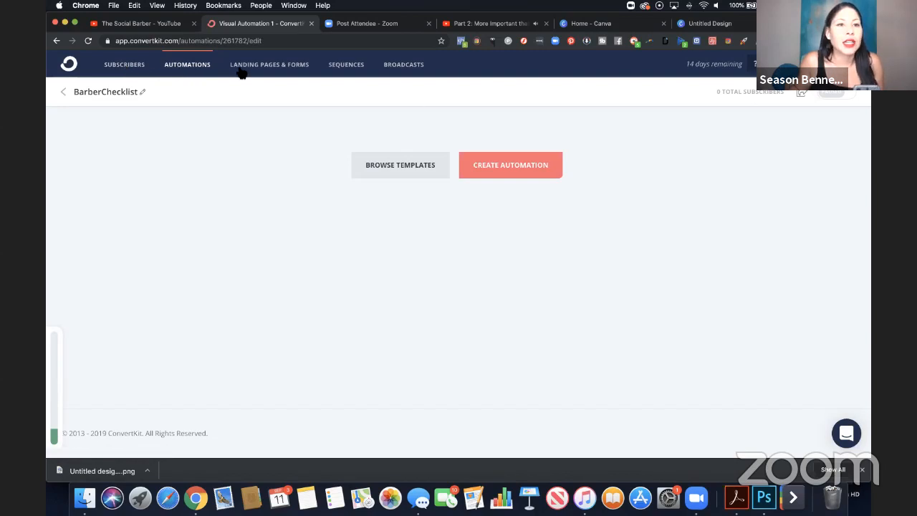
# Go to the sequences page and create a new sequence named BarberChecklist.
pyautogui.click(345, 68)
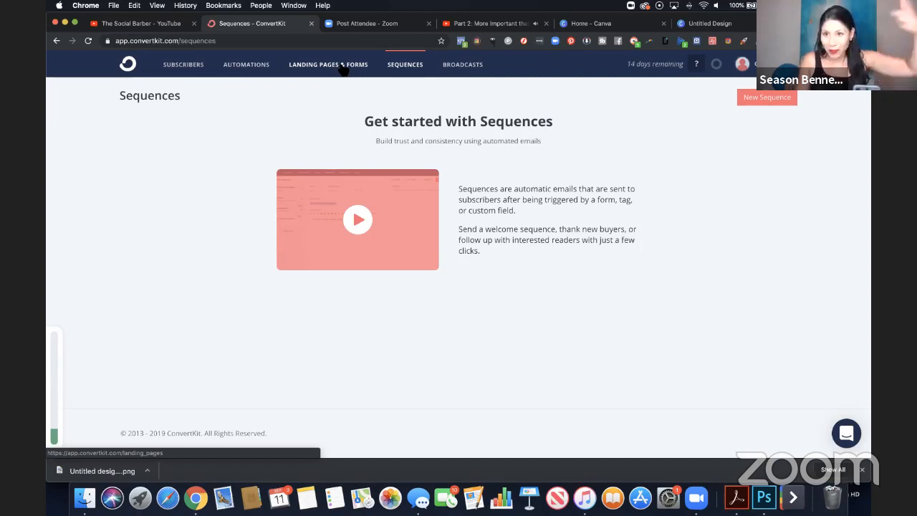
pyautogui.click(774, 99)
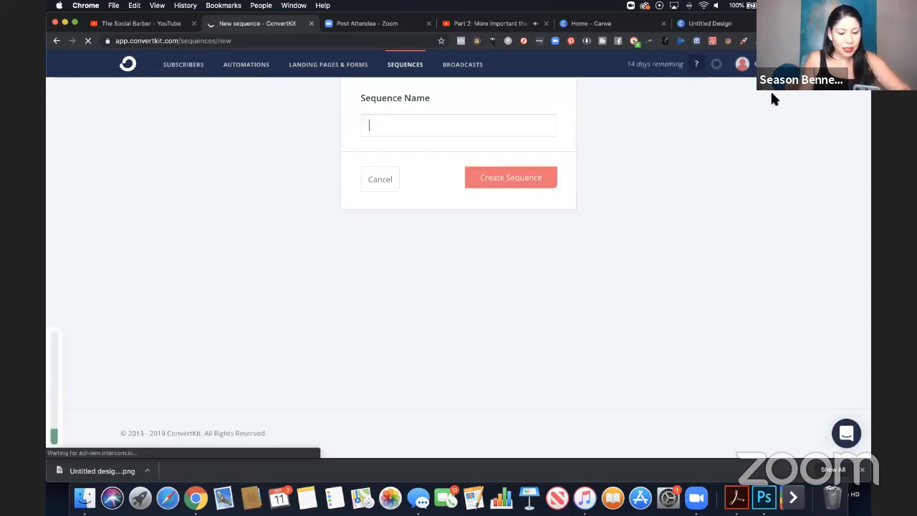
pyautogui.write('Barber')
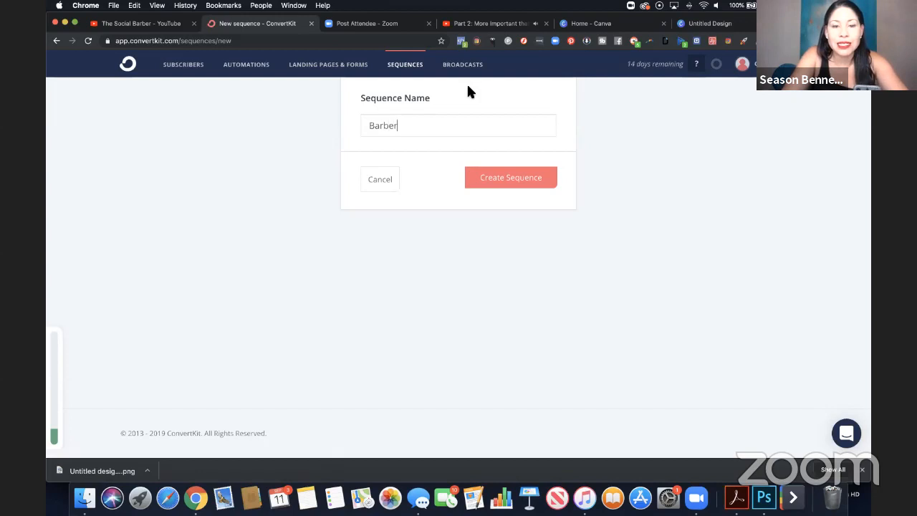
pyautogui.write('Checklist')
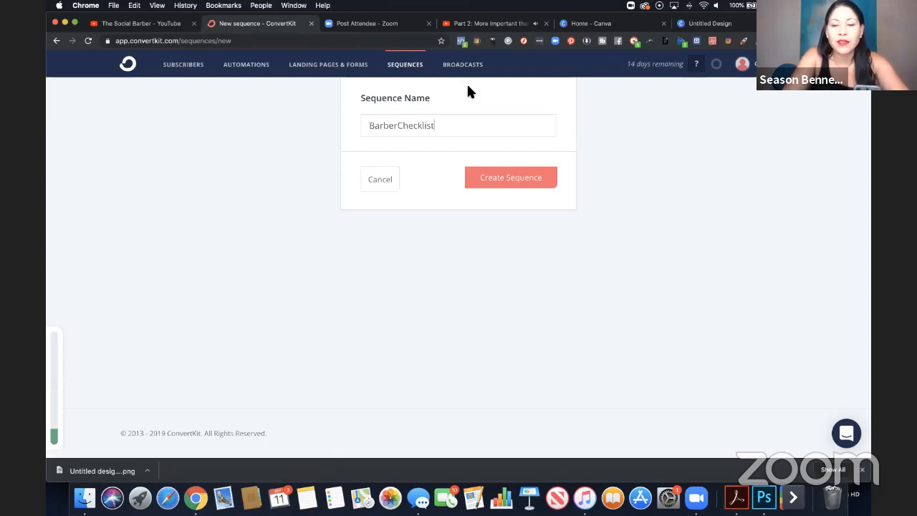
pyautogui.click(528, 173)
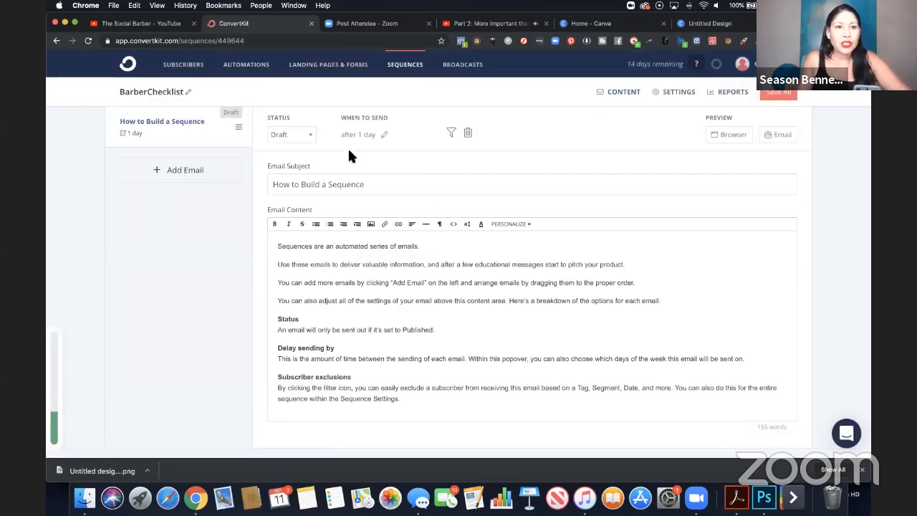
# Clear the sample content of the sequence's first email and set its subject to "[BarberChecklist]".
pyautogui.moveTo(402, 399); pyautogui.dragTo(272, 237)
pyautogui.press('BackSpace')
pyautogui.doubleClick(379, 223)
pyautogui.click(380, 223)
pyautogui.moveTo(383, 222); pyautogui.dragTo(321, 215)
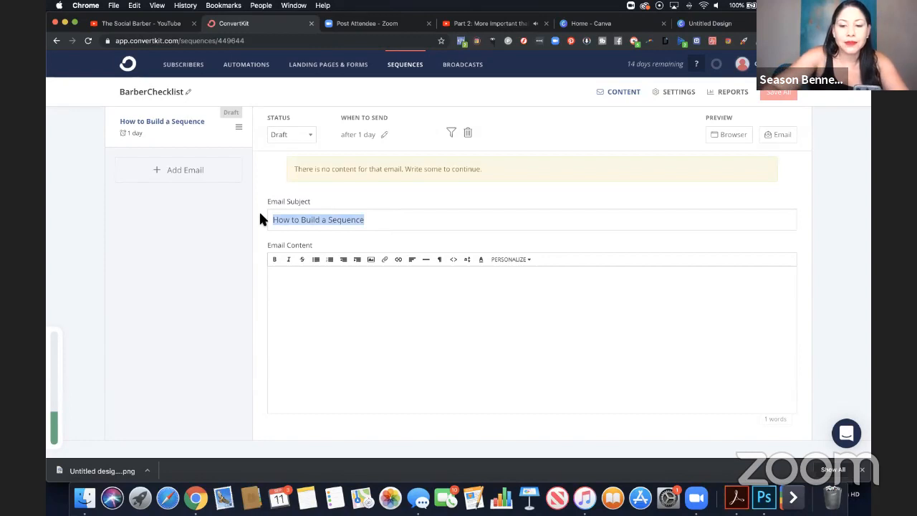
pyautogui.write('[Barber')
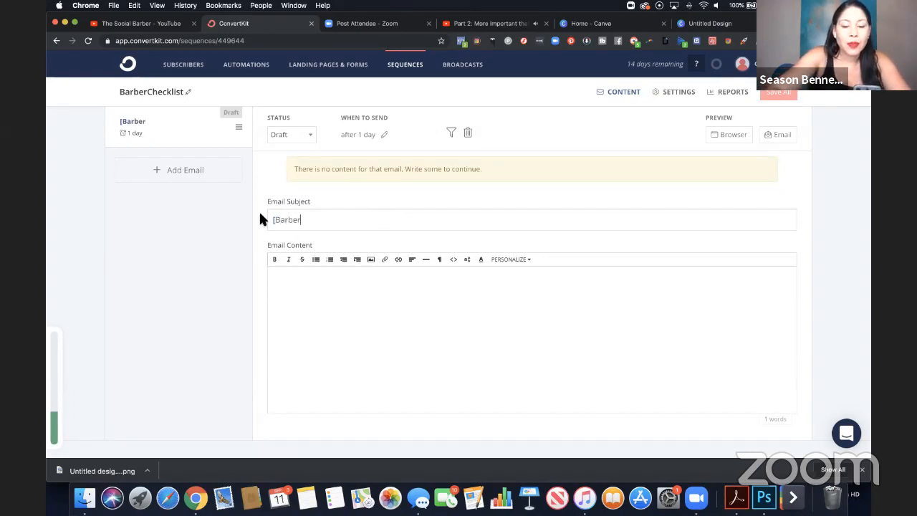
pyautogui.write('Checkl')
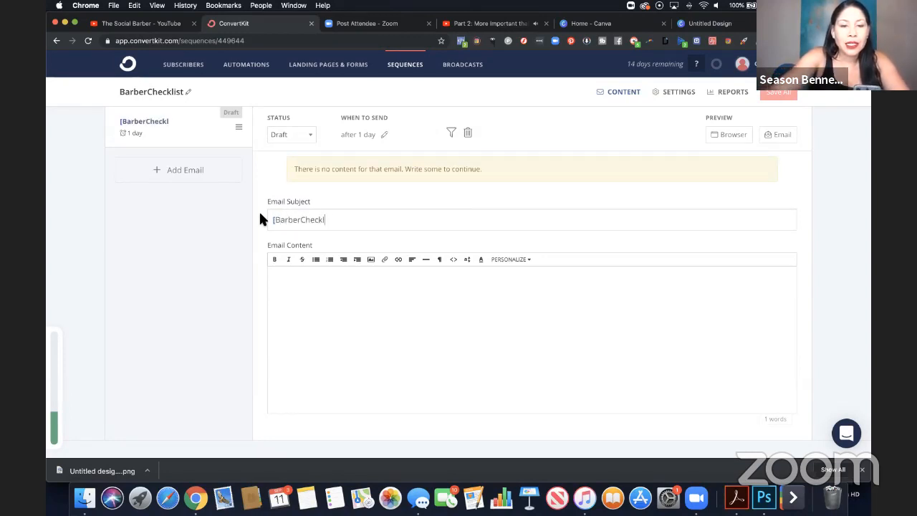
pyautogui.write('ist]')
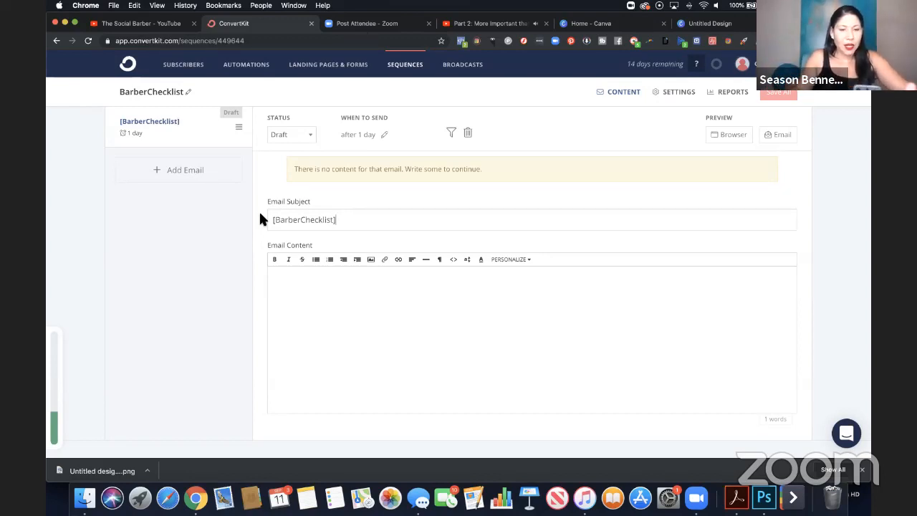
# Insert the subscriber's name (with fallback) personalization as the greeting in the email content.
pyautogui.click(320, 286)
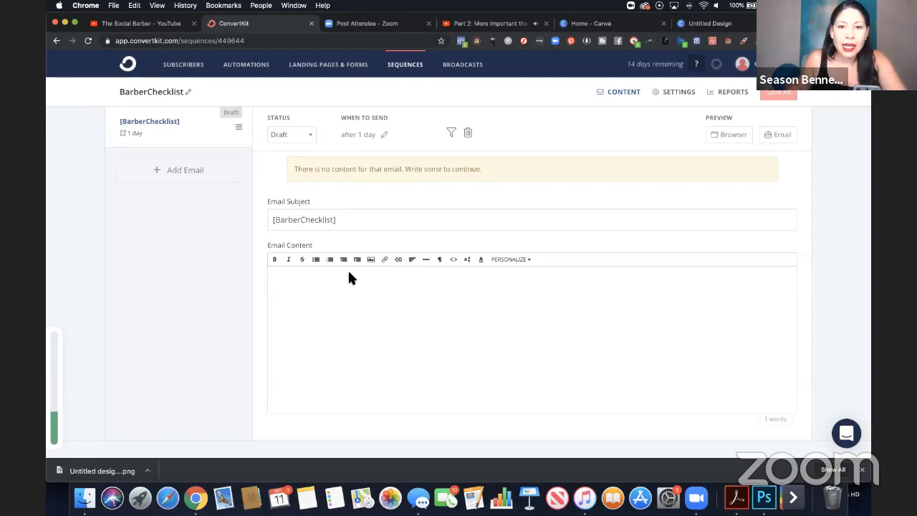
pyautogui.click(521, 259)
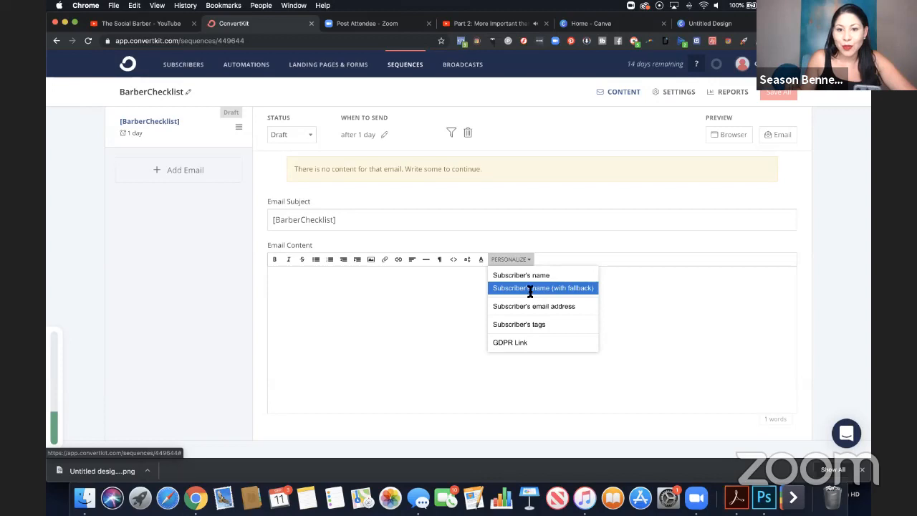
pyautogui.click(534, 291)
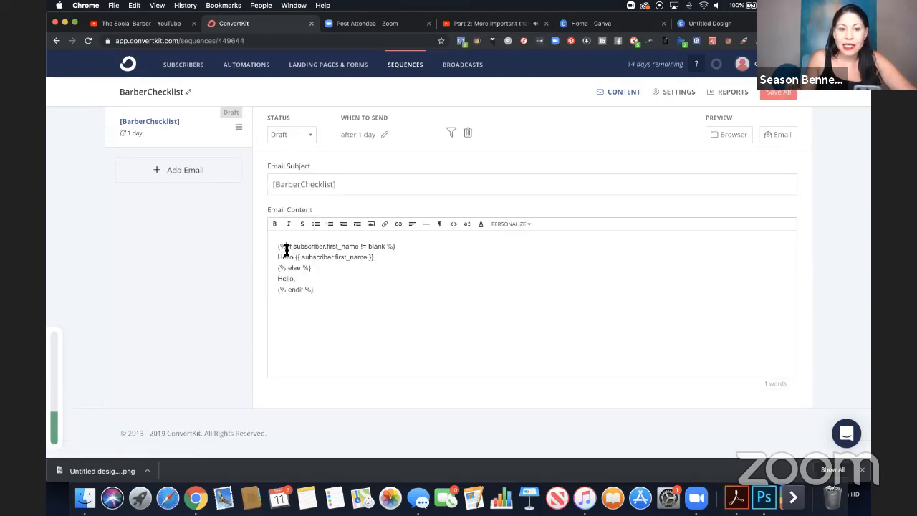
pyautogui.moveTo(321, 286); pyautogui.dragTo(275, 242)
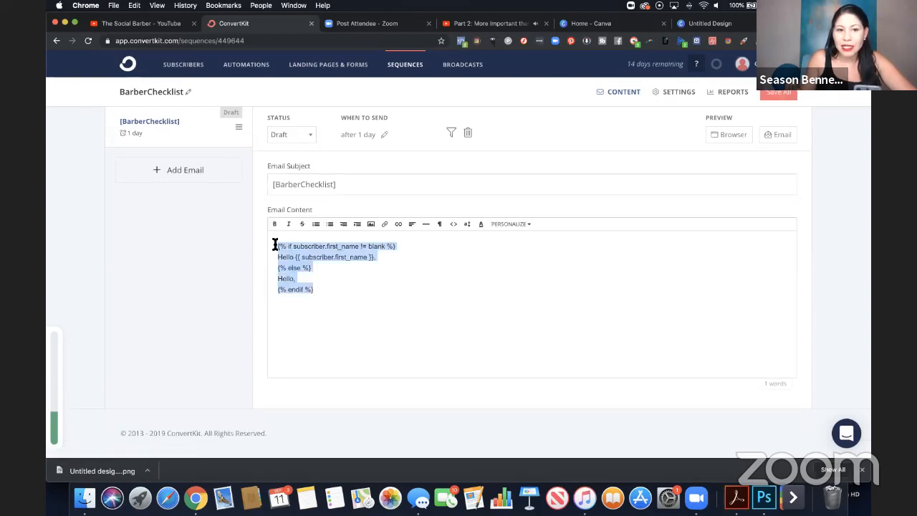
pyautogui.click(310, 269)
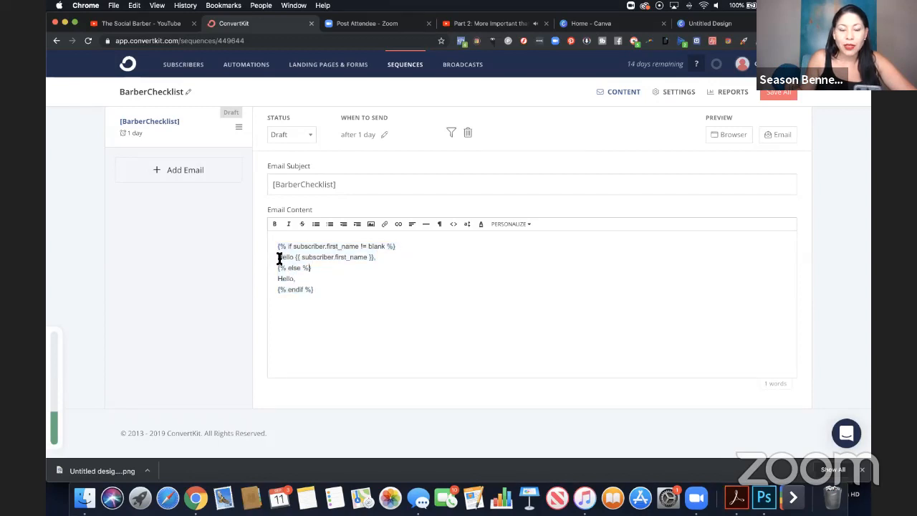
pyautogui.moveTo(280, 258); pyautogui.dragTo(387, 259)
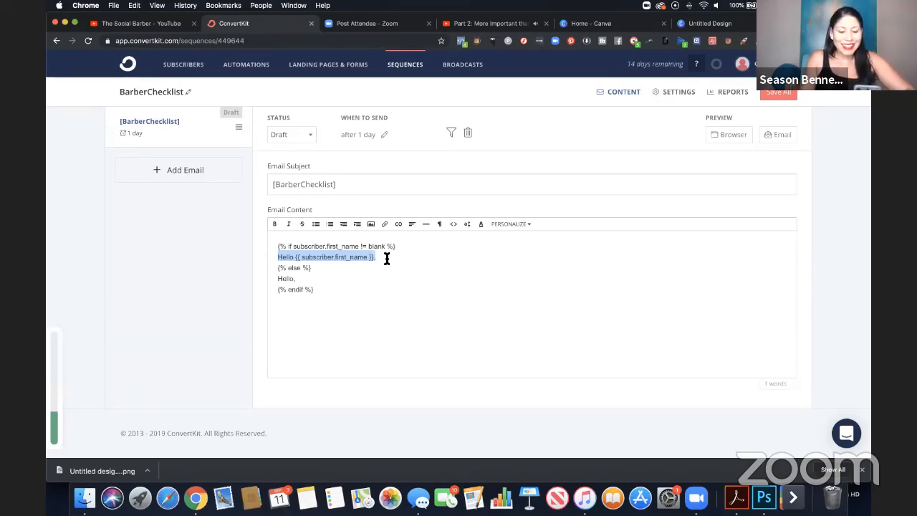
# Below the greeting, write "Here's the top 5 things you should look for in a new barbershop." and "Enjoy!", signed with the sender's first name.
pyautogui.click(380, 260)
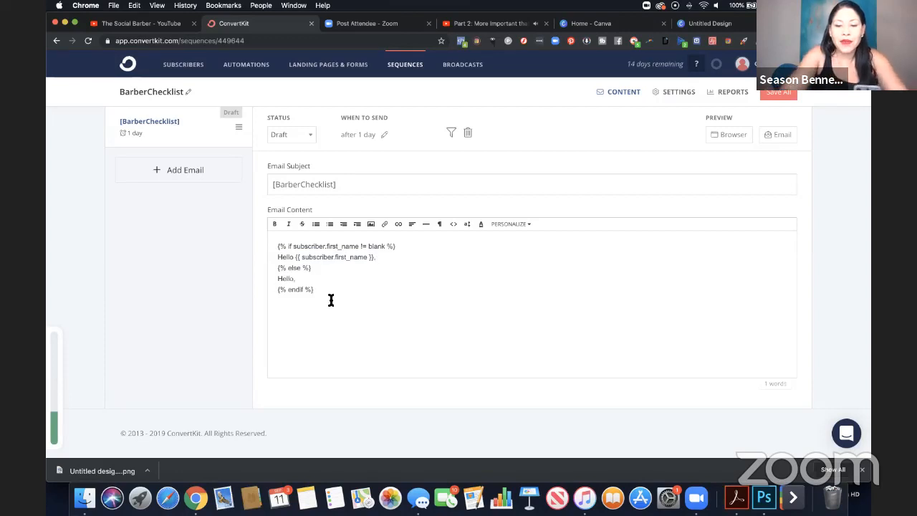
pyautogui.write("Here's")
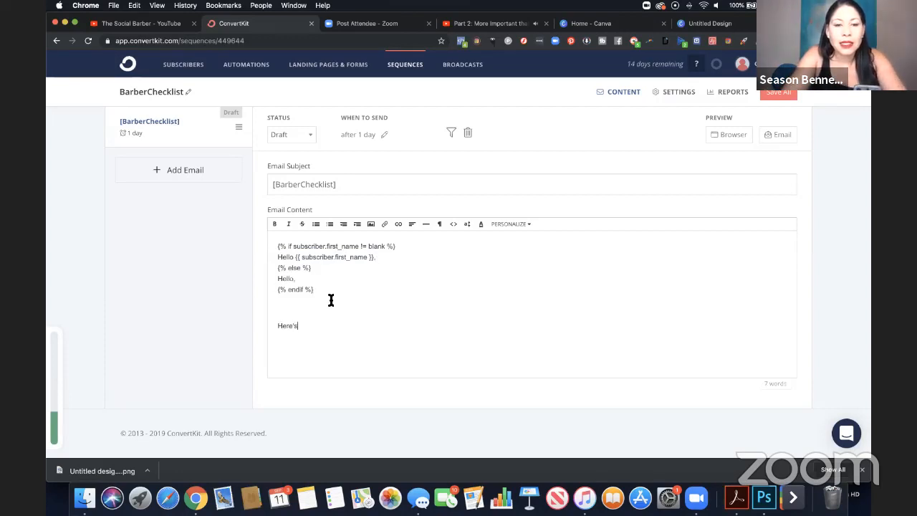
pyautogui.write(' the top 5 yh')
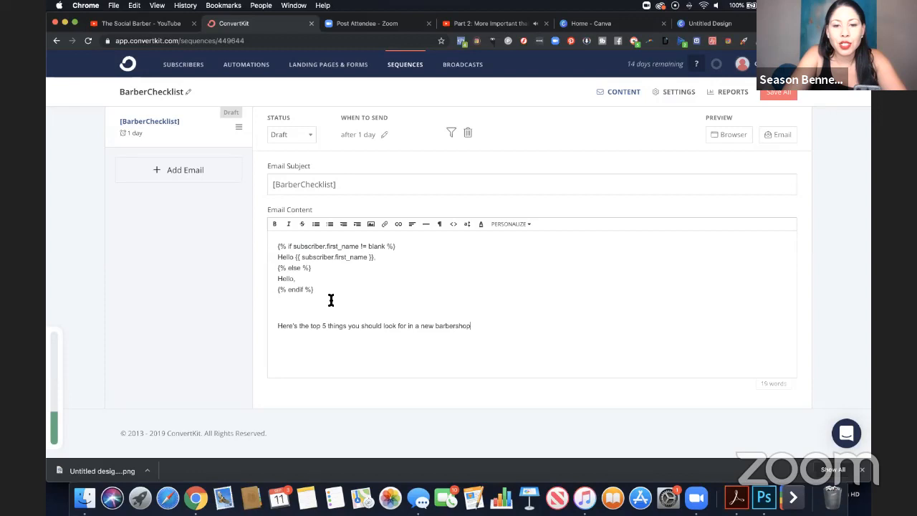
pyautogui.press('Return')
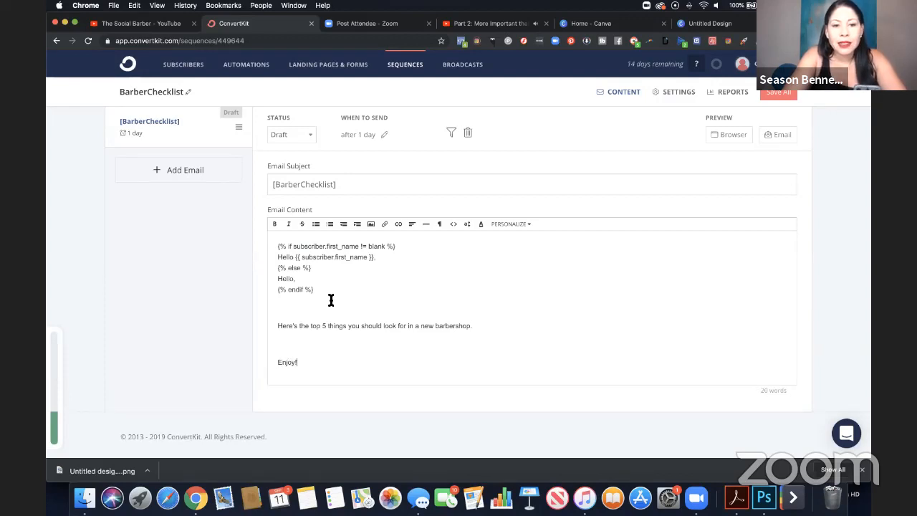
pyautogui.press('Return')
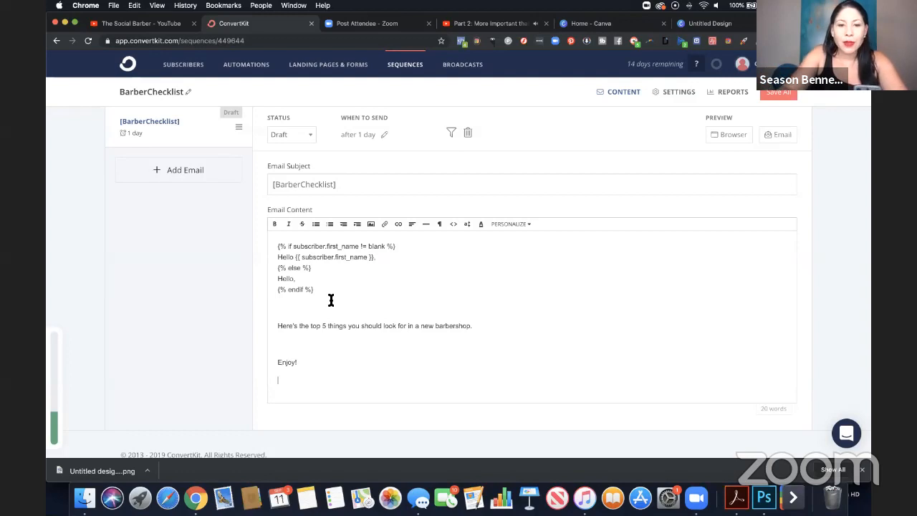
pyautogui.write('Season')
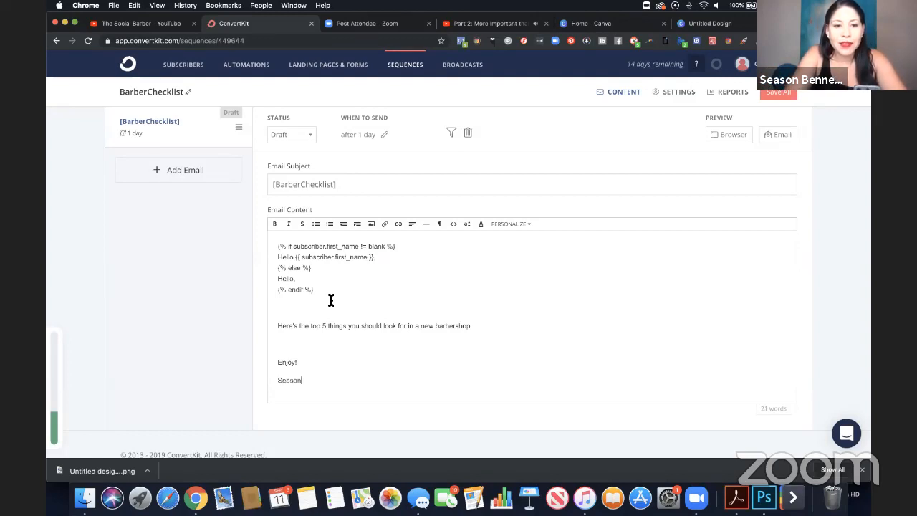
# Insert the image YouTubeEndScreen.png on a new line above the greeting in the email content.
pyautogui.click(276, 245)
pyautogui.press('Return')
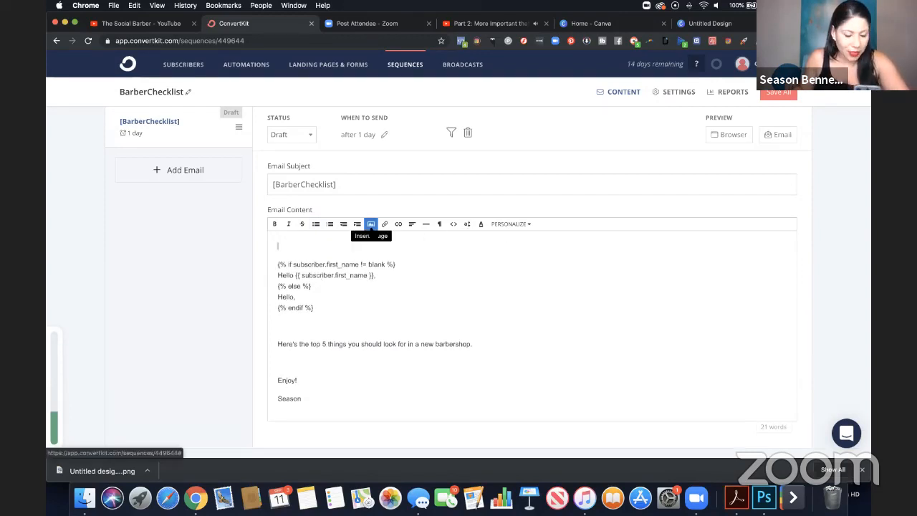
pyautogui.click(371, 224)
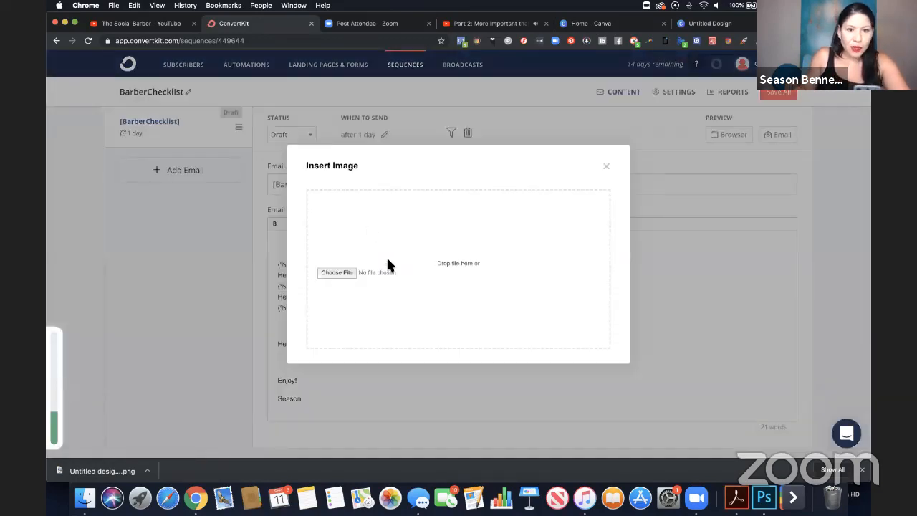
pyautogui.click(338, 273)
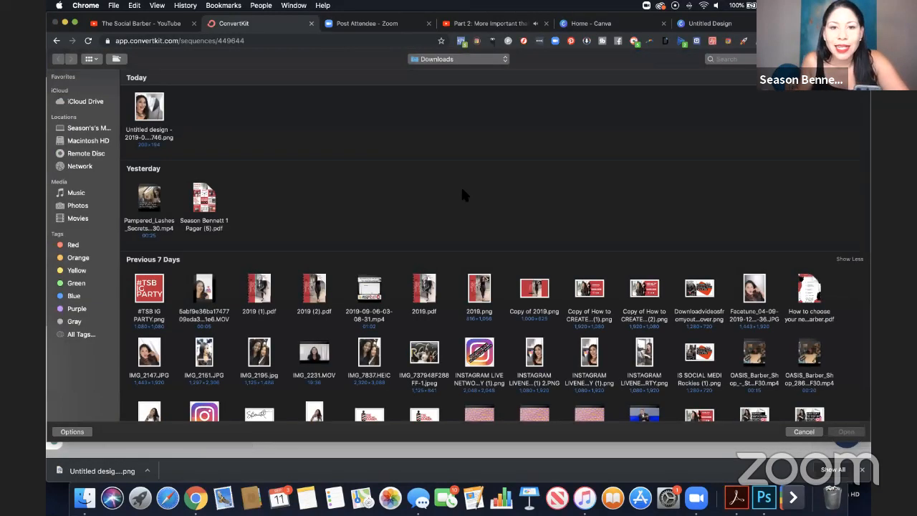
pyautogui.scroll(-5, 461, 192)
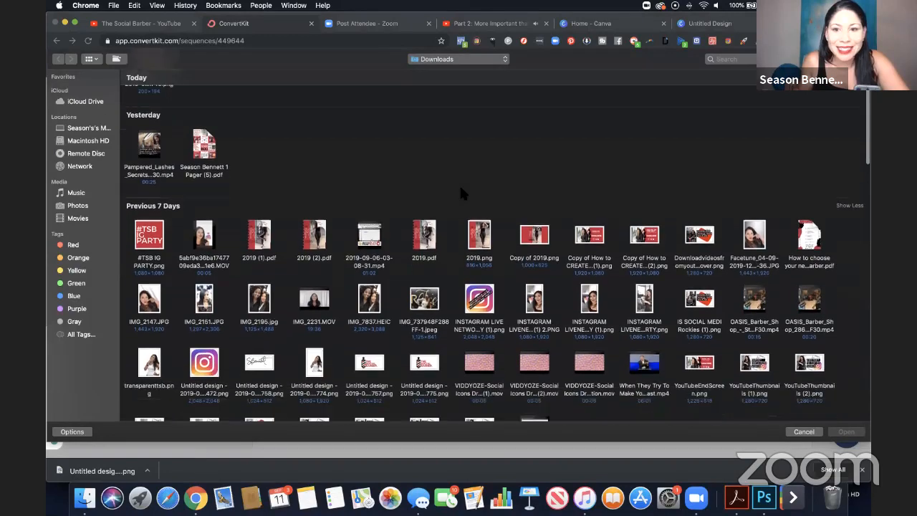
pyautogui.scroll(-2, 461, 193)
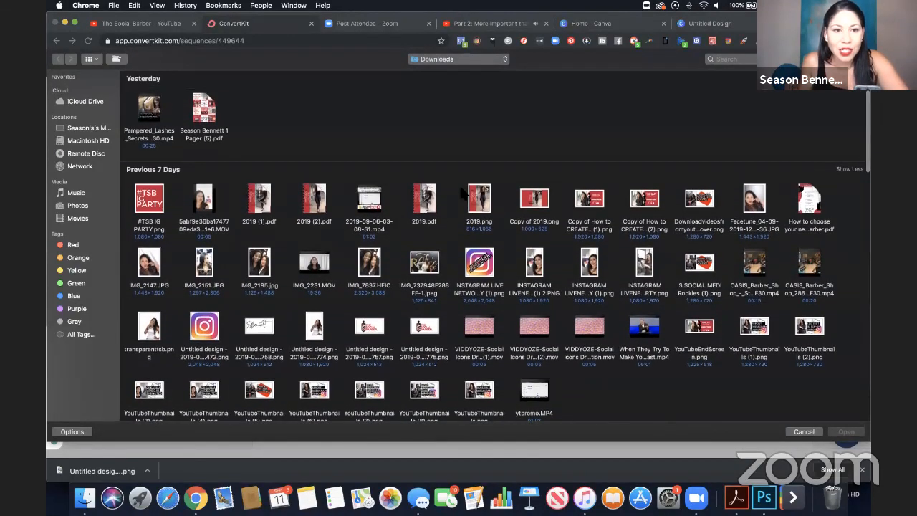
pyautogui.scroll(1, 463, 194)
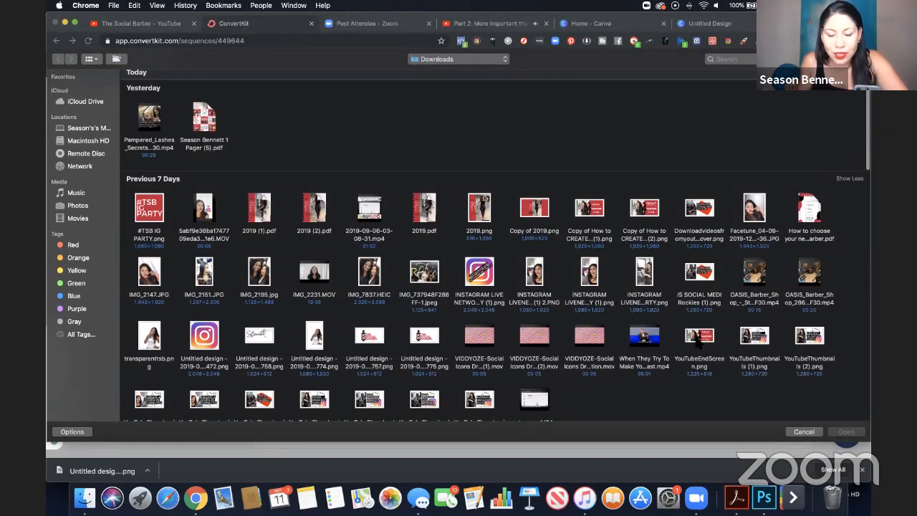
pyautogui.click(698, 341)
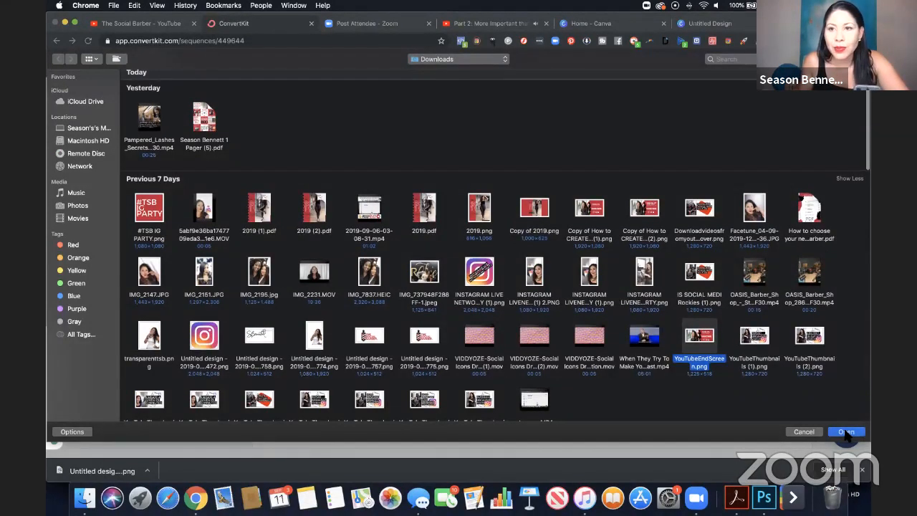
pyautogui.click(846, 431)
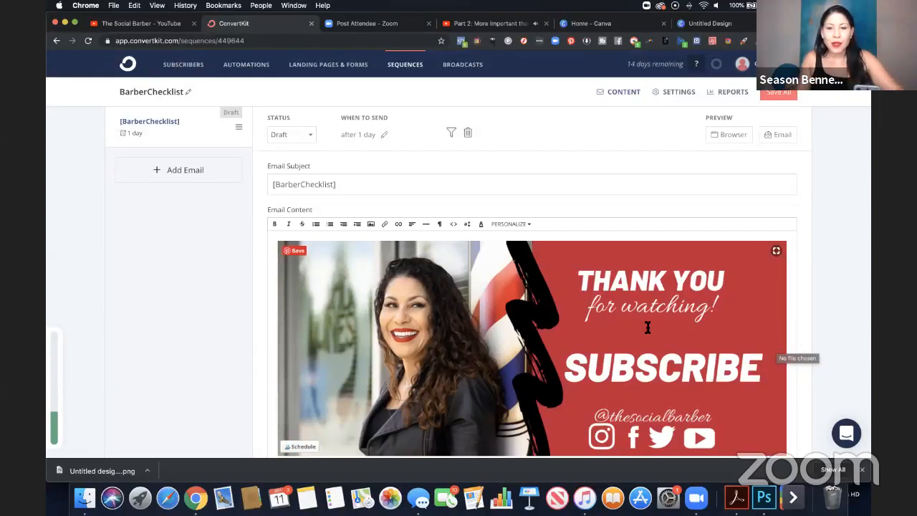
# Shrink the inserted banner image proportionally to about two-thirds of its original width in the email.
pyautogui.scroll(-5, 647, 328)
pyautogui.scroll(2, 647, 327)
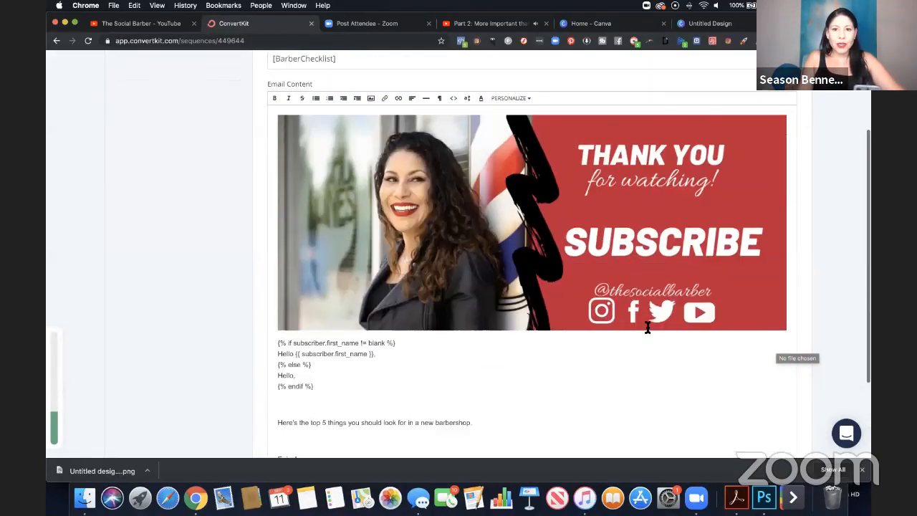
pyautogui.click(647, 328)
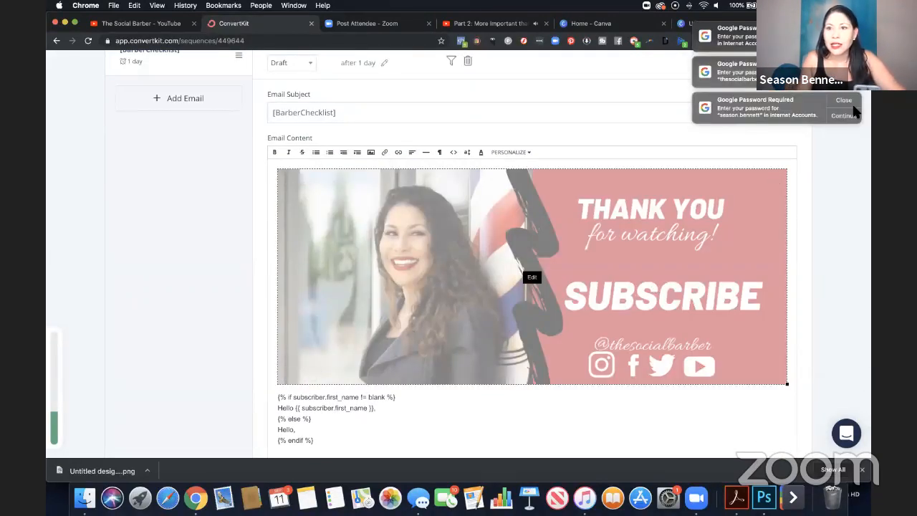
pyautogui.click(853, 103)
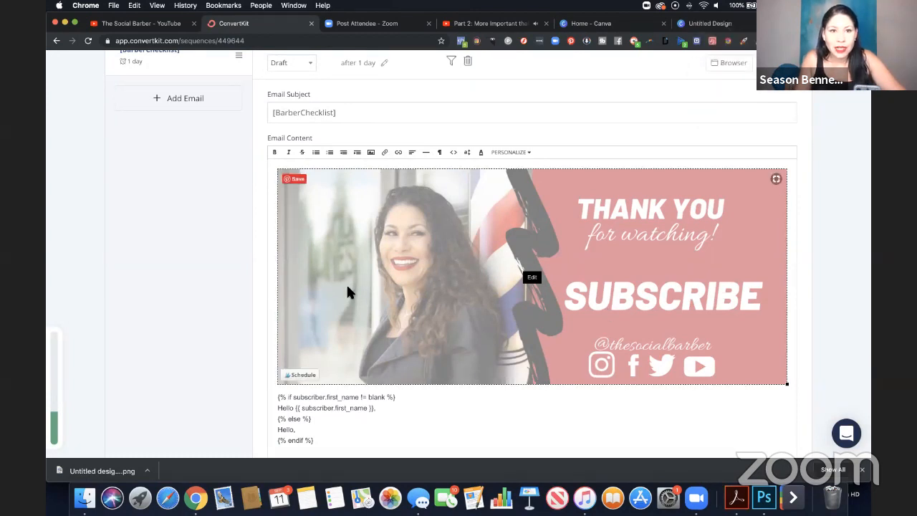
pyautogui.moveTo(787, 383); pyautogui.dragTo(735, 363)
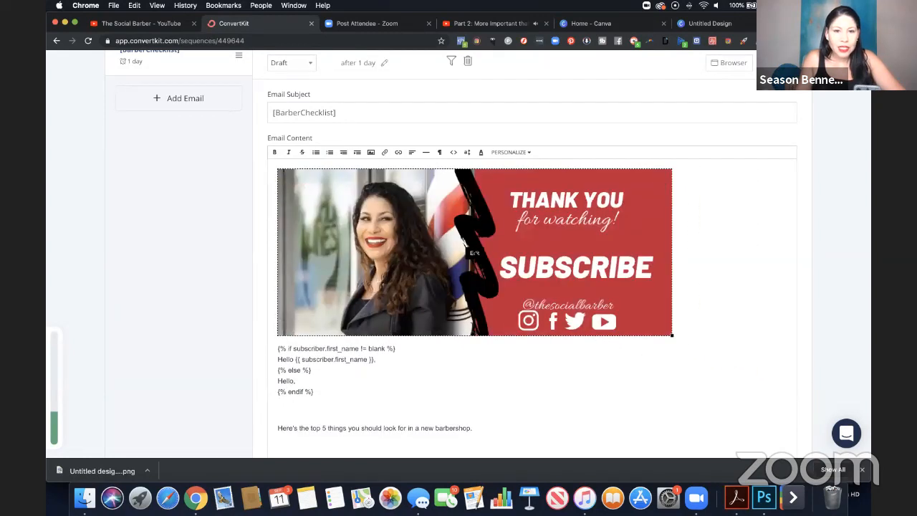
pyautogui.click(476, 252)
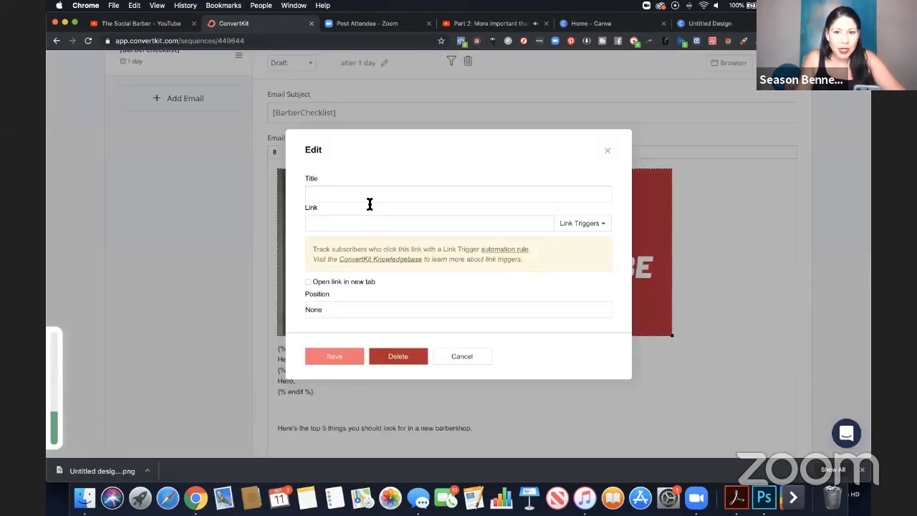
pyautogui.click(607, 151)
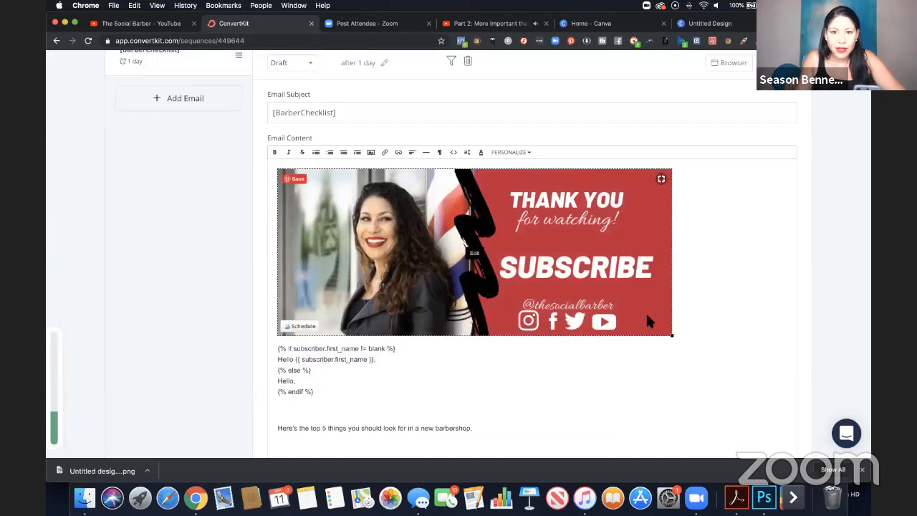
pyautogui.moveTo(672, 337); pyautogui.dragTo(625, 315)
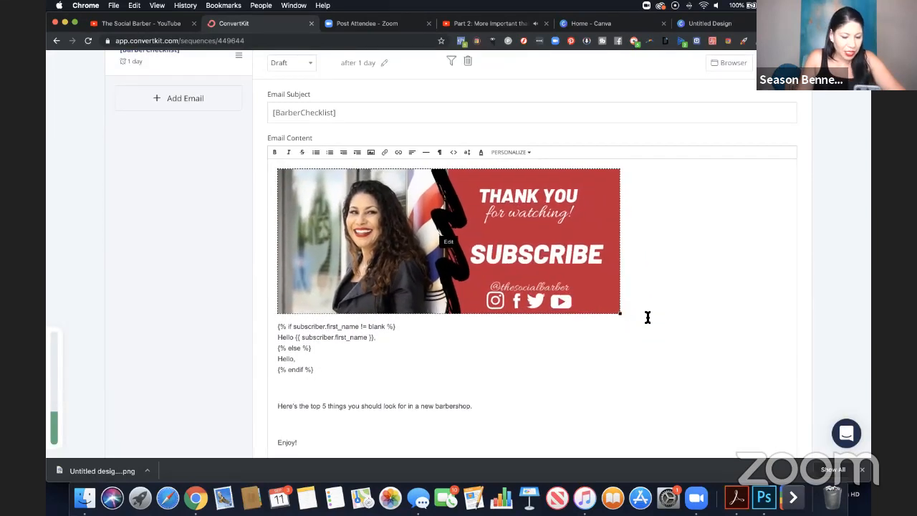
# Add the line "<< CLICK HERE TO DOWNLOAD >>" between the barbershop sentence and "Enjoy!" in the email.
pyautogui.scroll(-1, 653, 346)
pyautogui.scroll(-2, 653, 350)
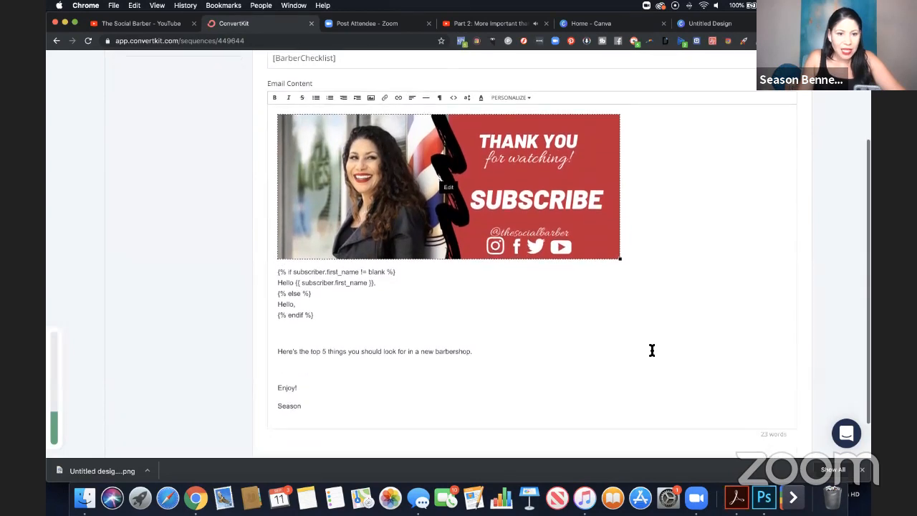
pyautogui.scroll(3, 447, 330)
pyautogui.scroll(-3, 449, 329)
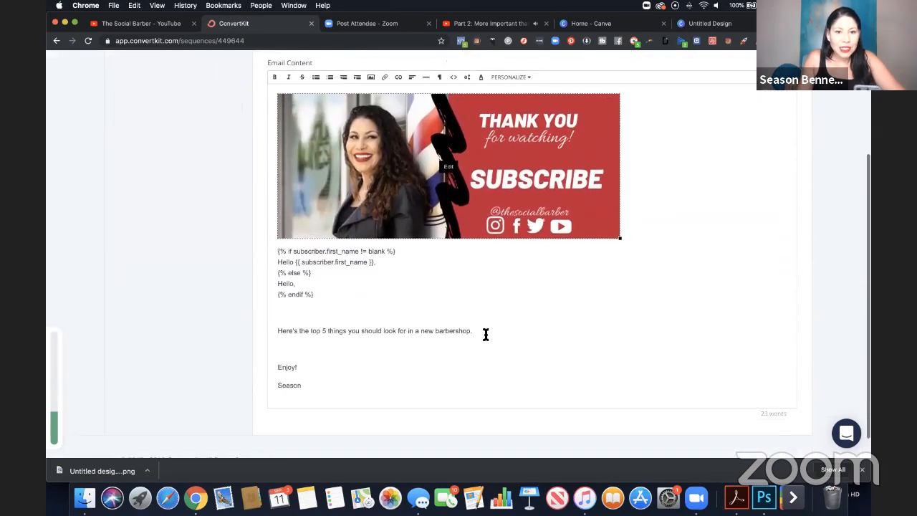
pyautogui.click(487, 328)
pyautogui.press('Return')
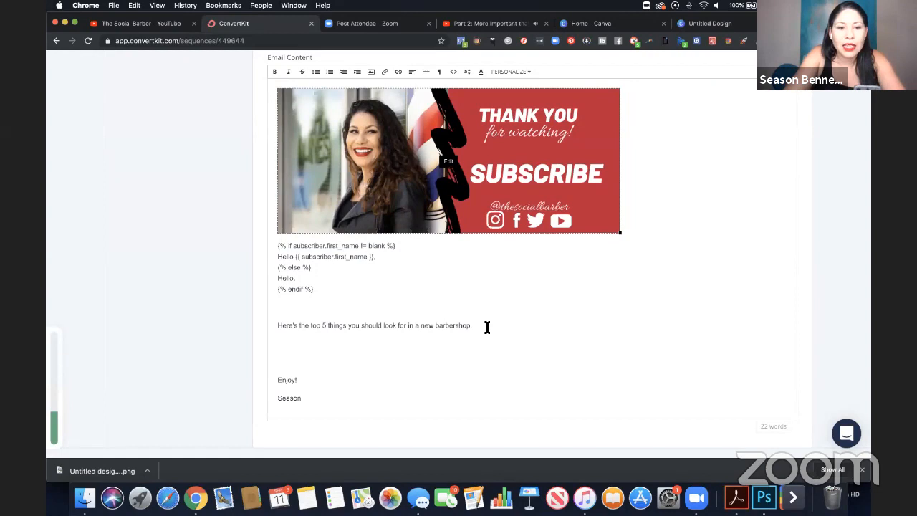
pyautogui.press('Return')
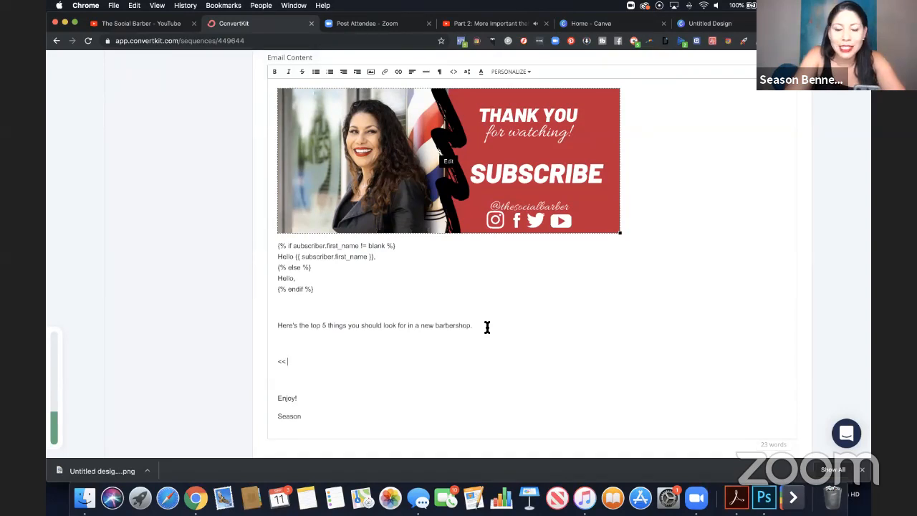
pyautogui.write('CLICK HERE TO DOWNLOAD >>')
# Link the text "CLICK HERE TO DOWNLOAD" to an uploaded file, the "How to choose your new barber" PDF from Downloads.
pyautogui.moveTo(382, 362); pyautogui.dragTo(286, 362)
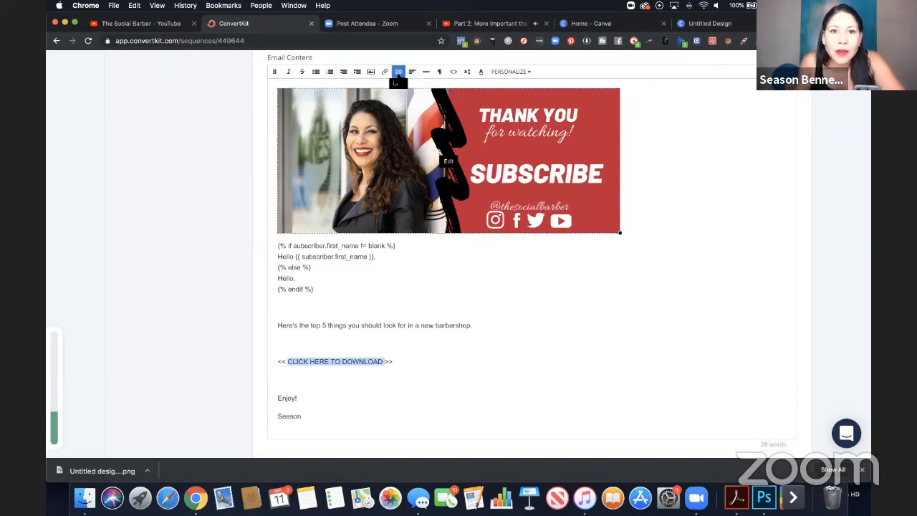
pyautogui.click(384, 72)
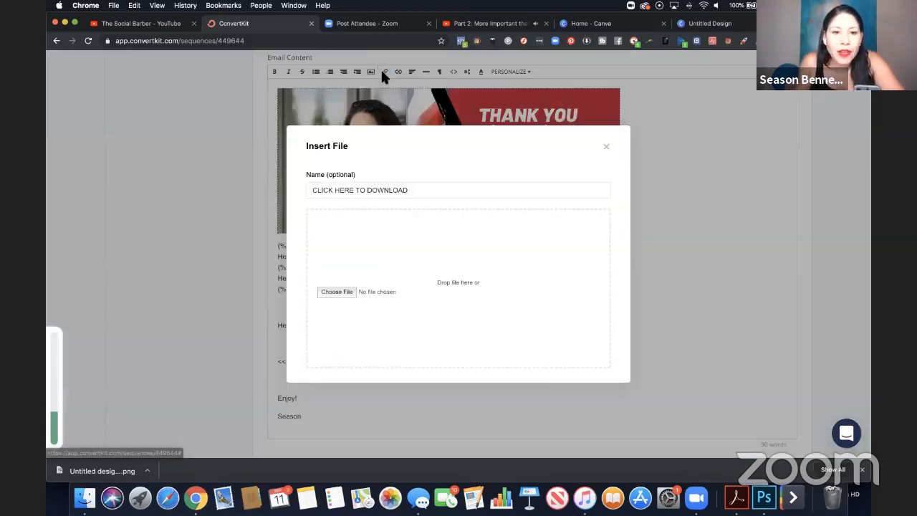
pyautogui.click(345, 292)
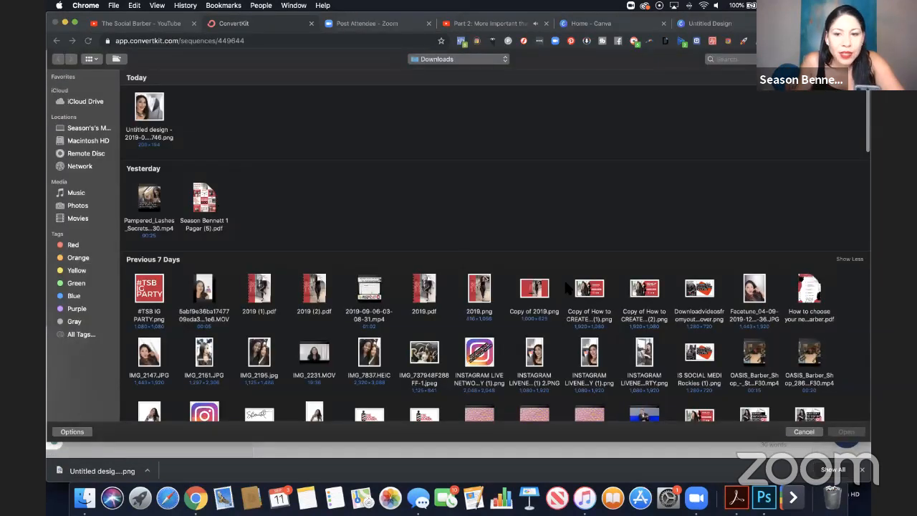
pyautogui.click(807, 291)
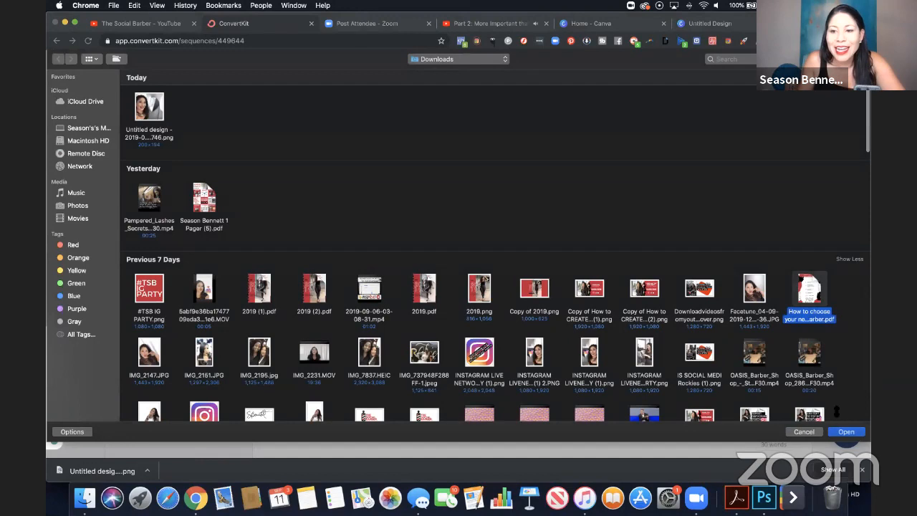
pyautogui.click(846, 432)
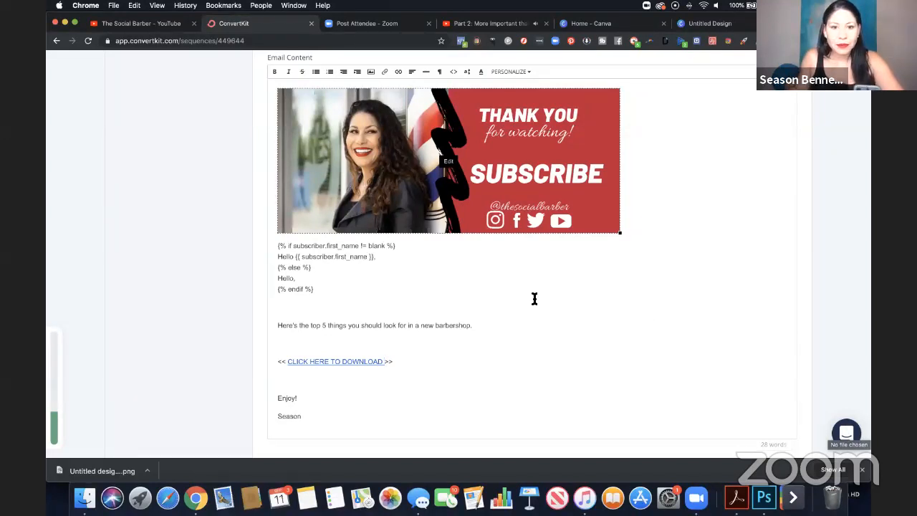
# Save all changes made to the BarberChecklist sequence.
pyautogui.scroll(-2, 534, 300)
pyautogui.scroll(3, 534, 303)
pyautogui.scroll(3, 534, 303)
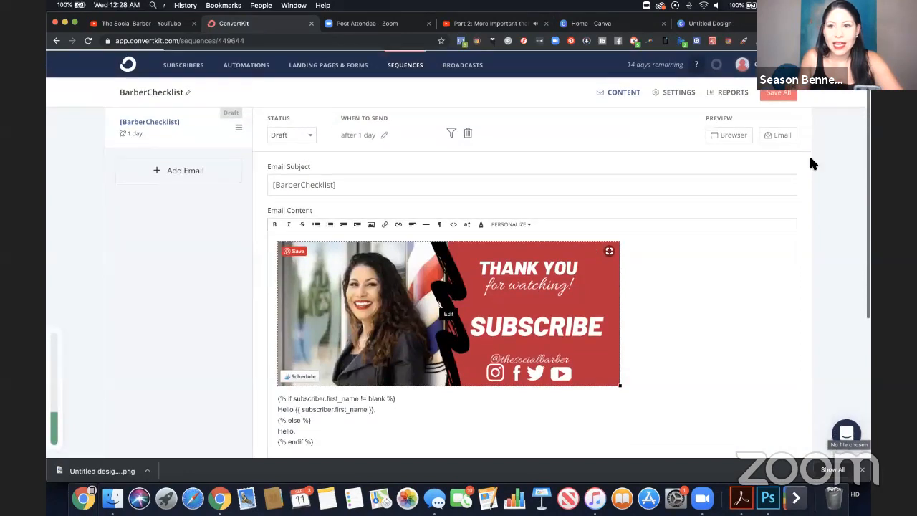
pyautogui.click(783, 100)
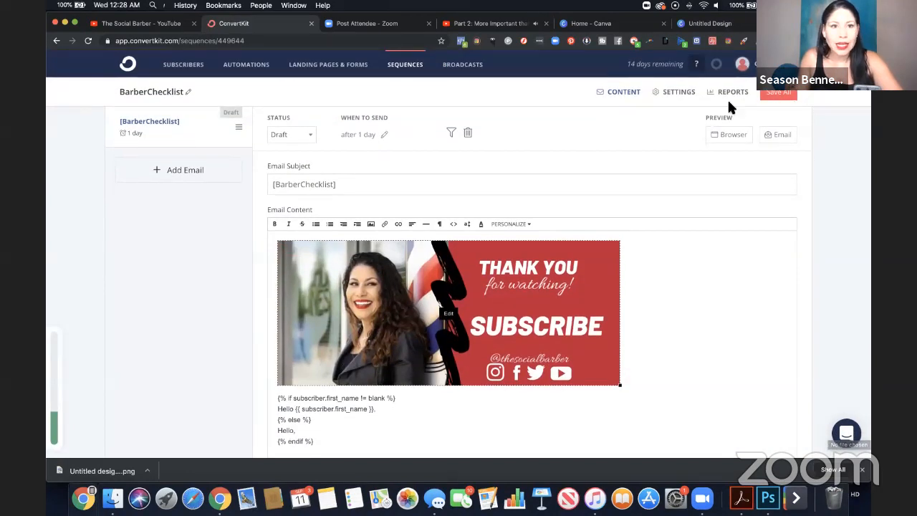
# Extend the email subject to "[BarberChecklist] Here's your checklist" and set the email's status to Published.
pyautogui.click(311, 134)
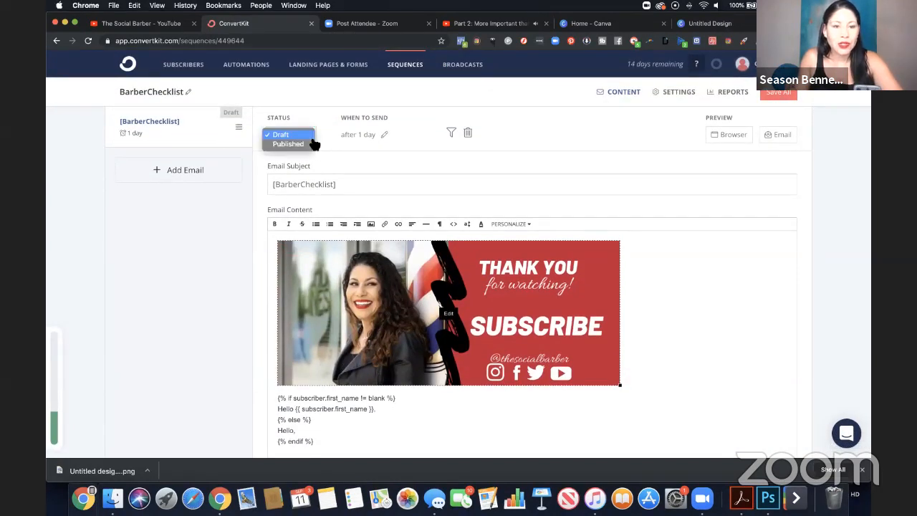
pyautogui.click(375, 185)
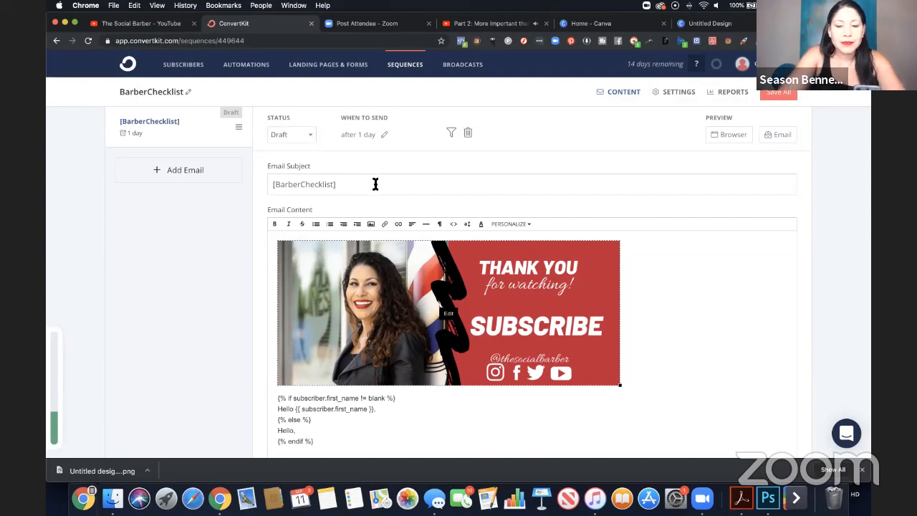
pyautogui.write("Here's your")
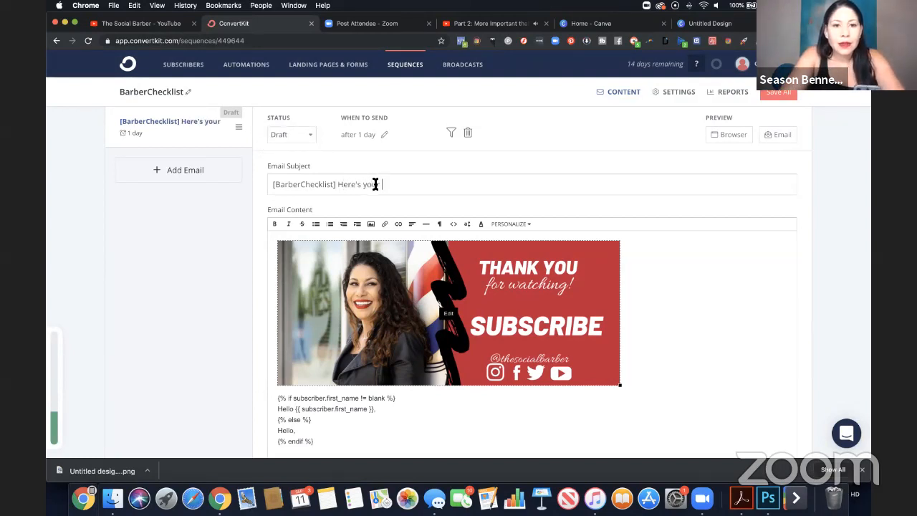
pyautogui.write(' checklist')
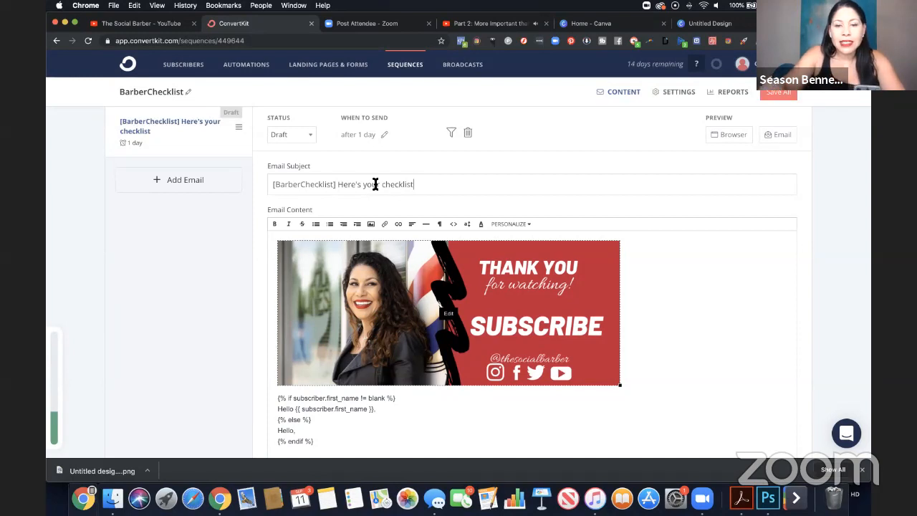
pyautogui.click(291, 135)
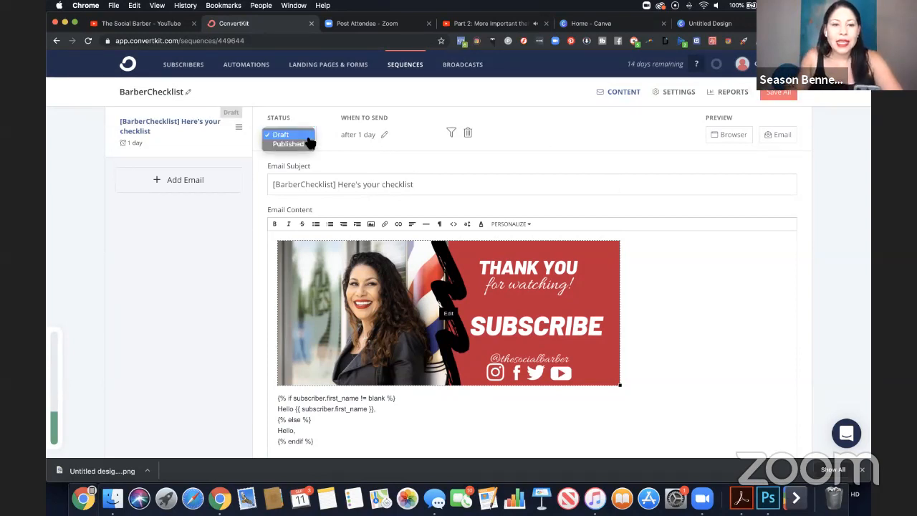
pyautogui.click(297, 144)
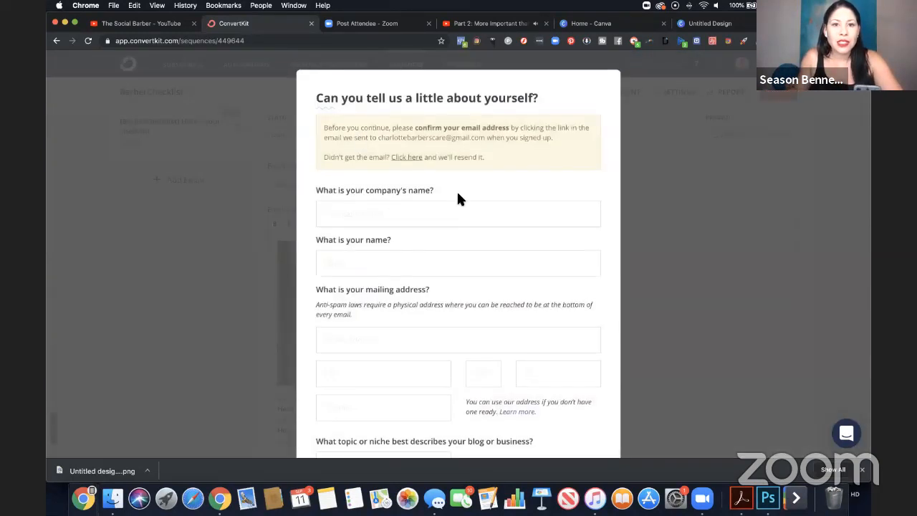
# Fill in the company name as "The Social Barber" and enter the account owner's full name in the profile form.
pyautogui.scroll(-3, 452, 236)
pyautogui.click(438, 117)
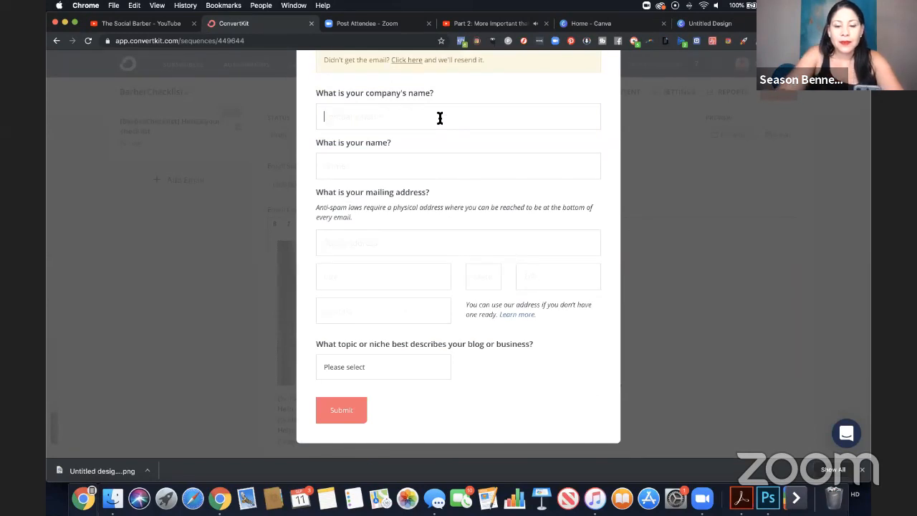
pyautogui.write('The Social B')
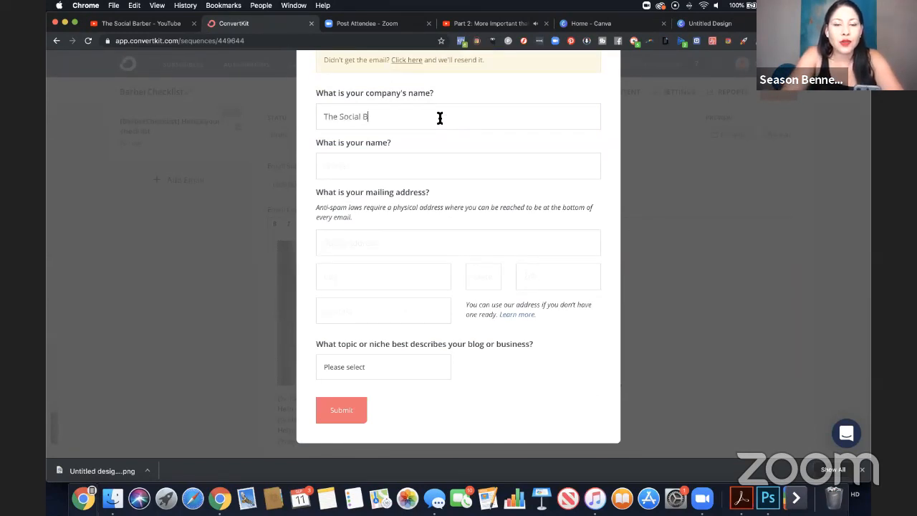
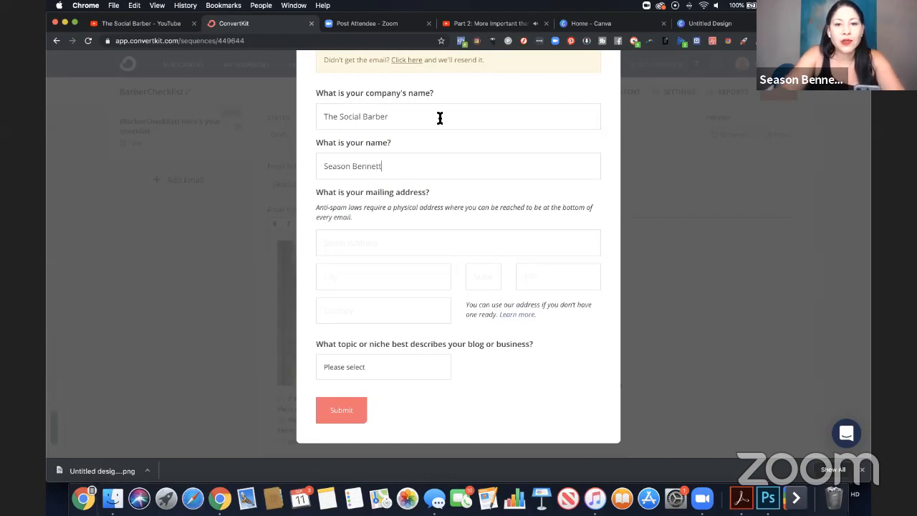
# Enter the business's complete mailing address in the profile form, including street, city, state, ZIP code and country.
pyautogui.click(431, 247)
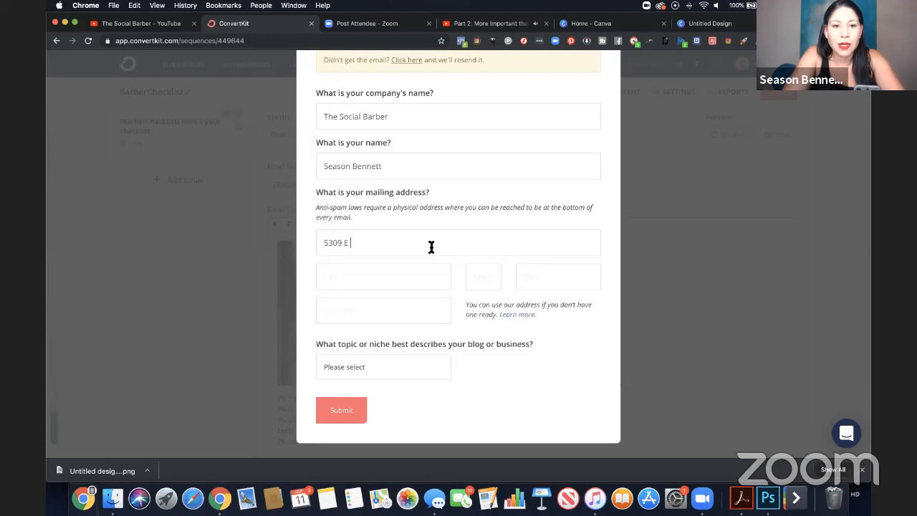
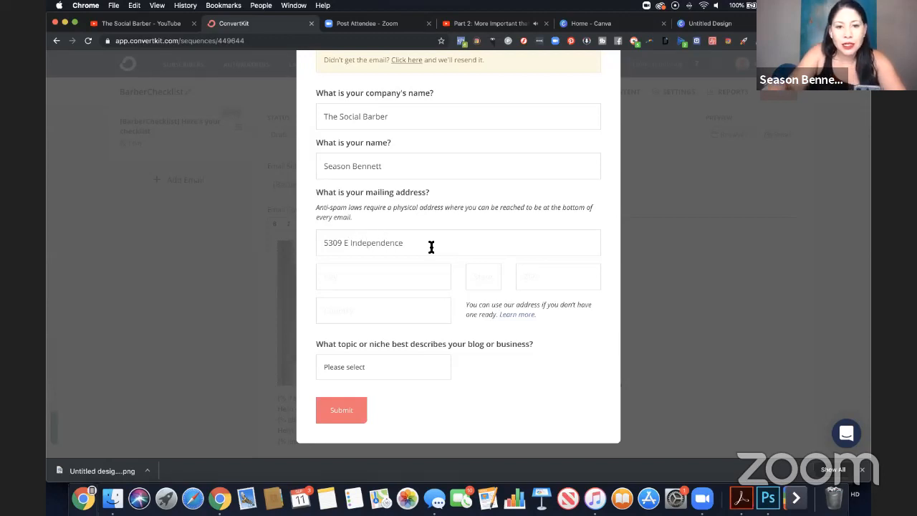
pyautogui.press('Tab')
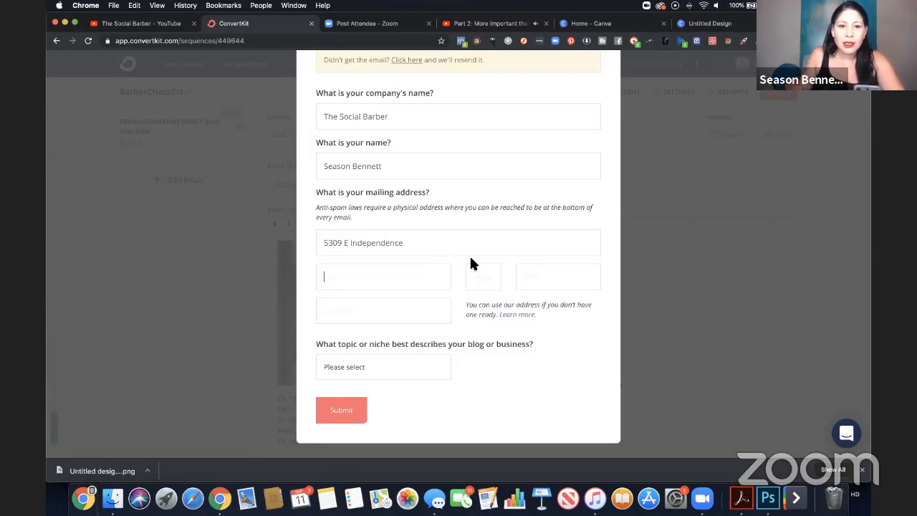
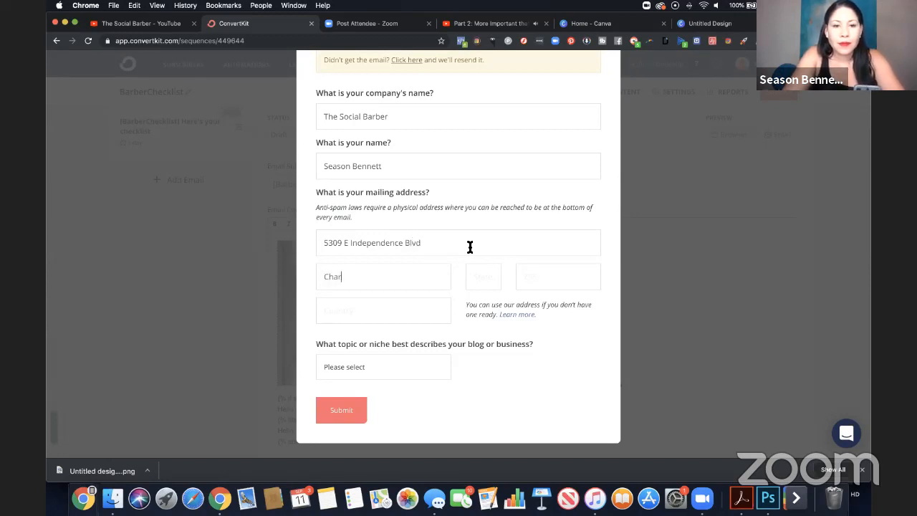
pyautogui.press('Tab')
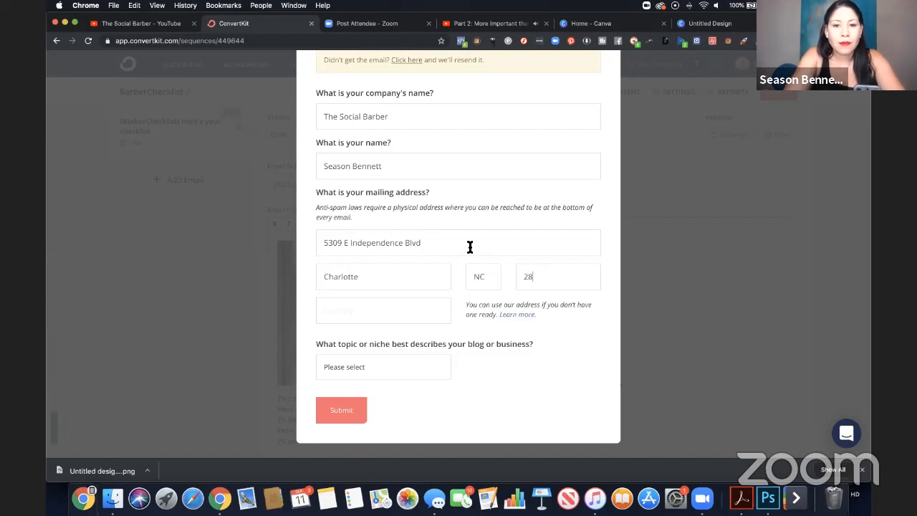
pyautogui.press('Tab')
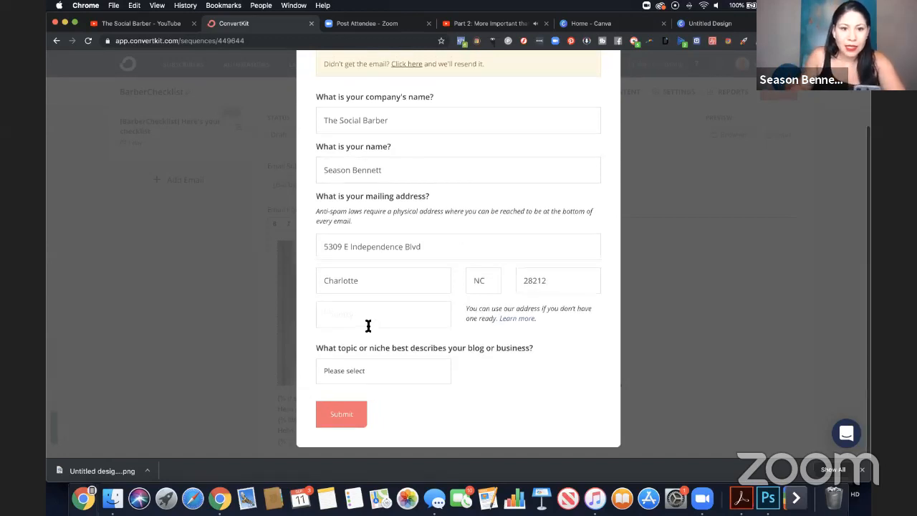
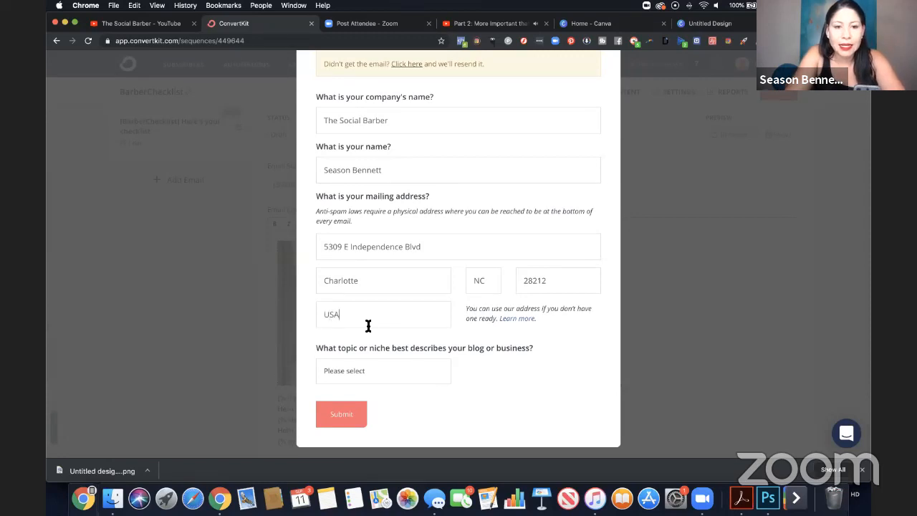
# Choose "Other" as the topic or niche of the business and submit the profile form.
pyautogui.click(364, 370)
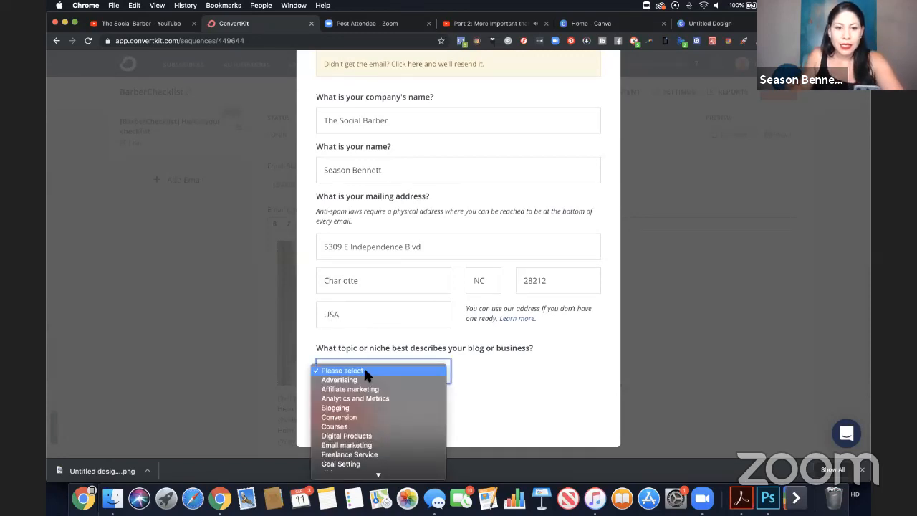
pyautogui.scroll(-3, 370, 378)
pyautogui.scroll(-5, 372, 379)
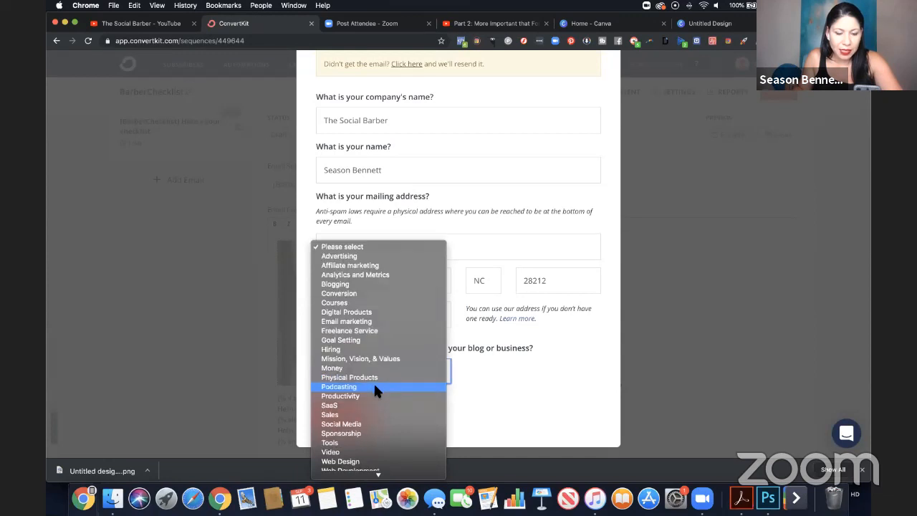
pyautogui.scroll(-1, 376, 391)
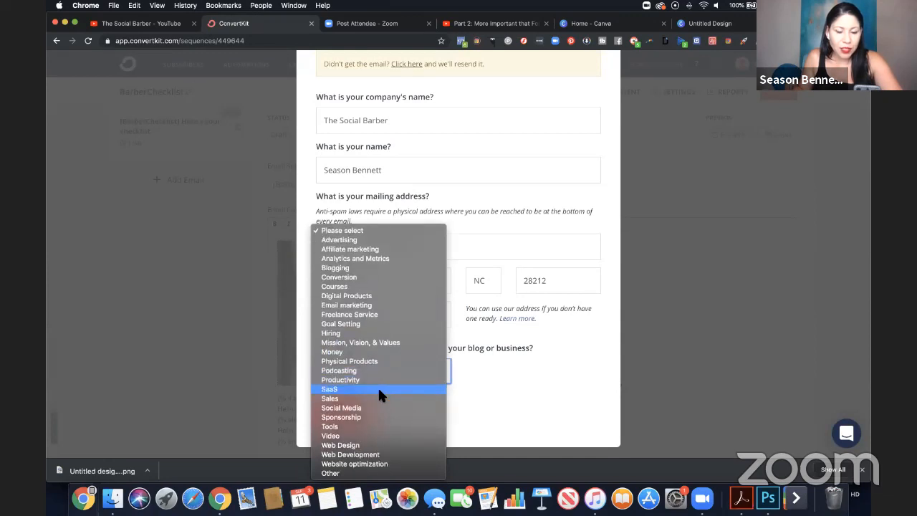
pyautogui.click(369, 473)
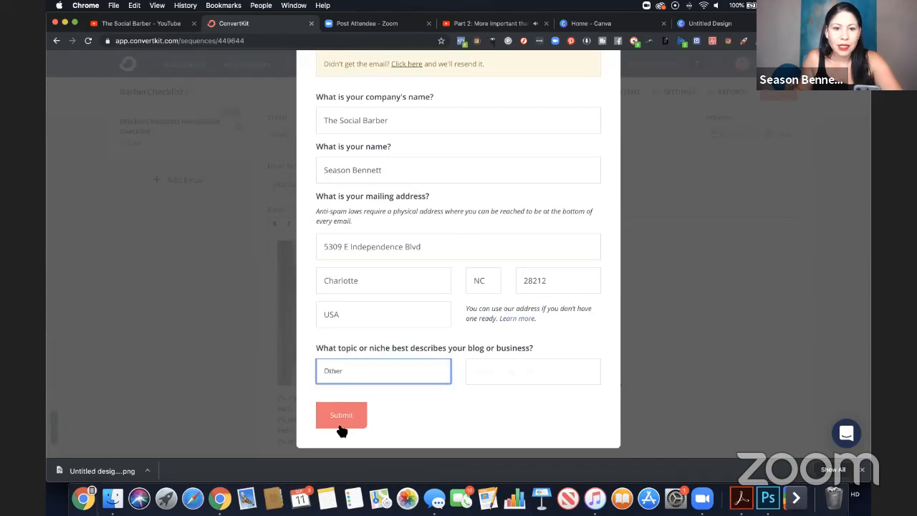
pyautogui.click(343, 422)
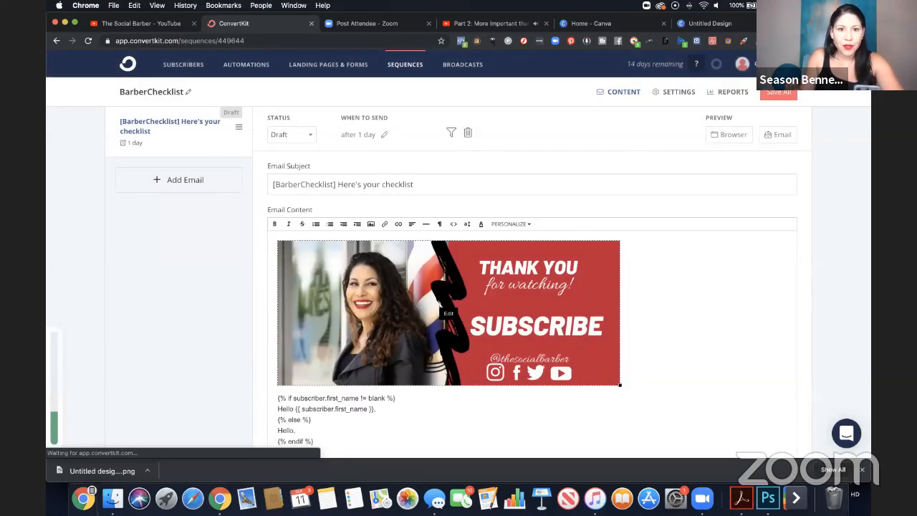
# Try to set the checklist email's status to Published and save all changes to the BarberChecklist sequence.
pyautogui.click(294, 136)
pyautogui.click(301, 146)
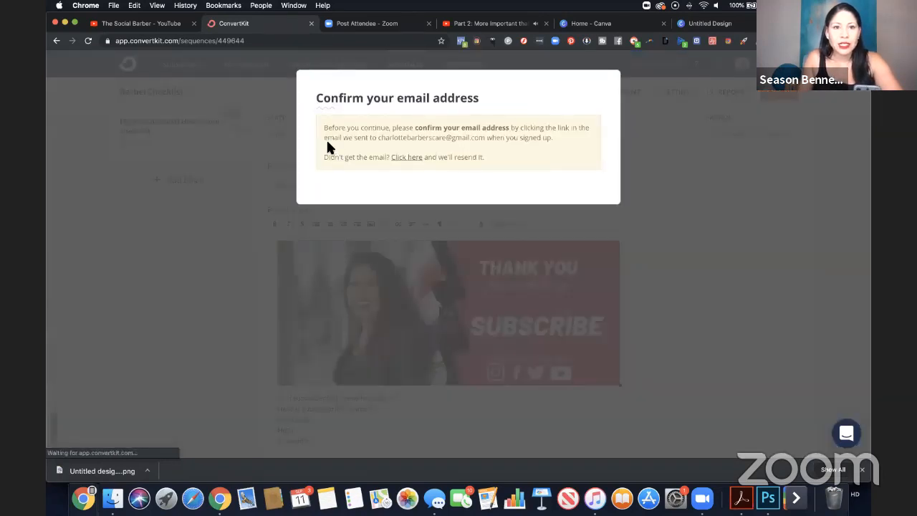
pyautogui.press('Escape')
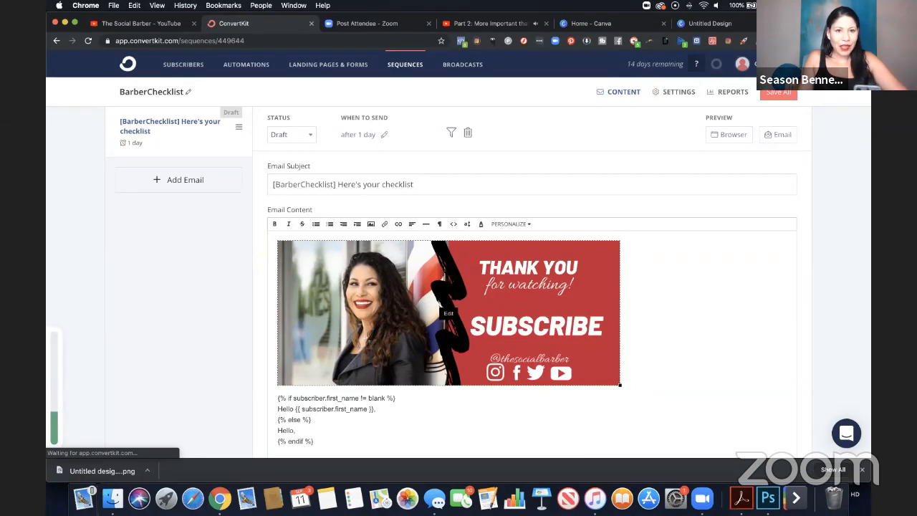
pyautogui.click(310, 136)
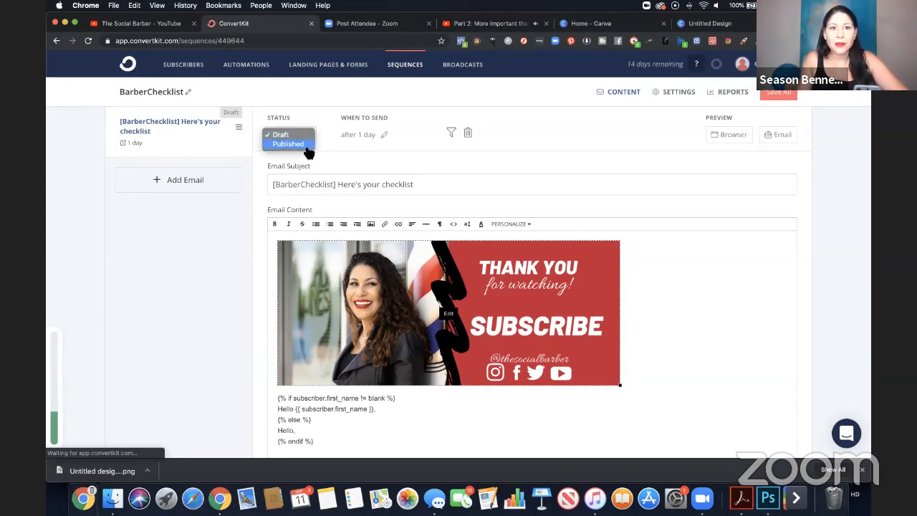
pyautogui.click(386, 139)
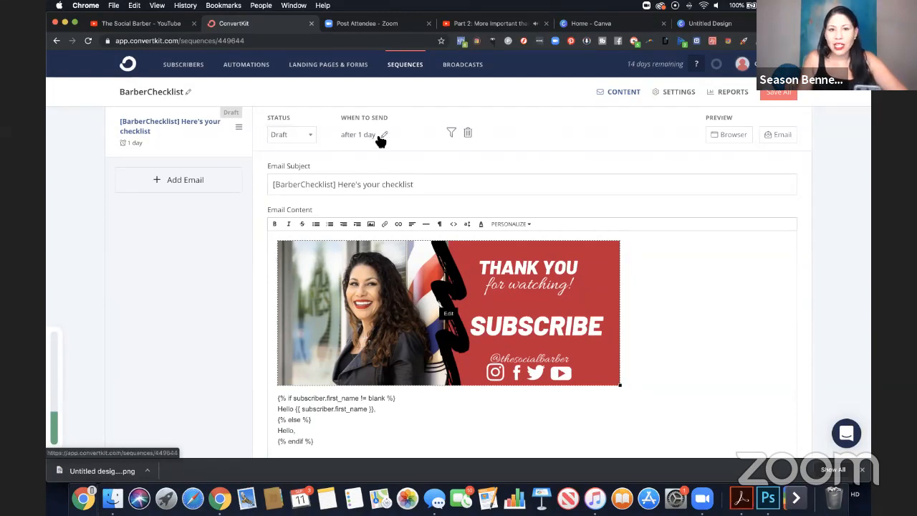
pyautogui.click(779, 95)
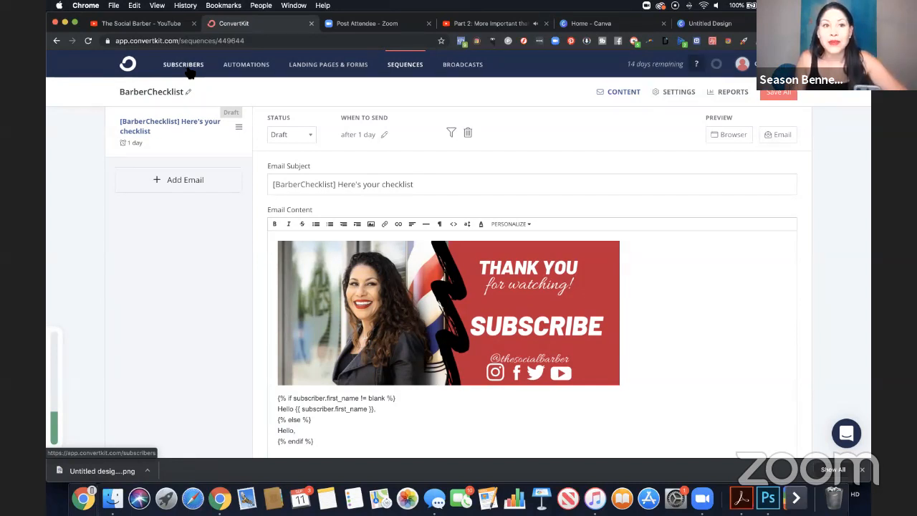
# Open the BarberChecklist automation for editing and give it a "Joins a form" starting event using the BarberChecklist form.
pyautogui.click(246, 66)
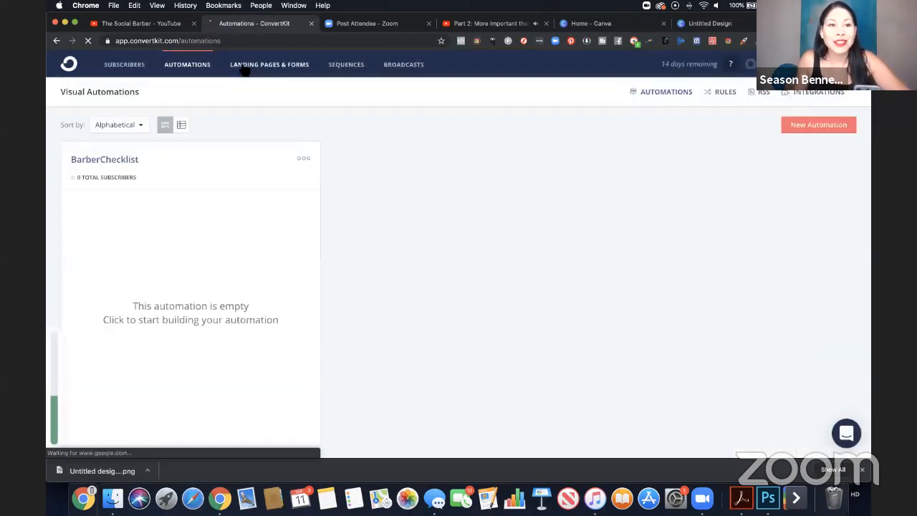
pyautogui.click(301, 161)
pyautogui.click(273, 178)
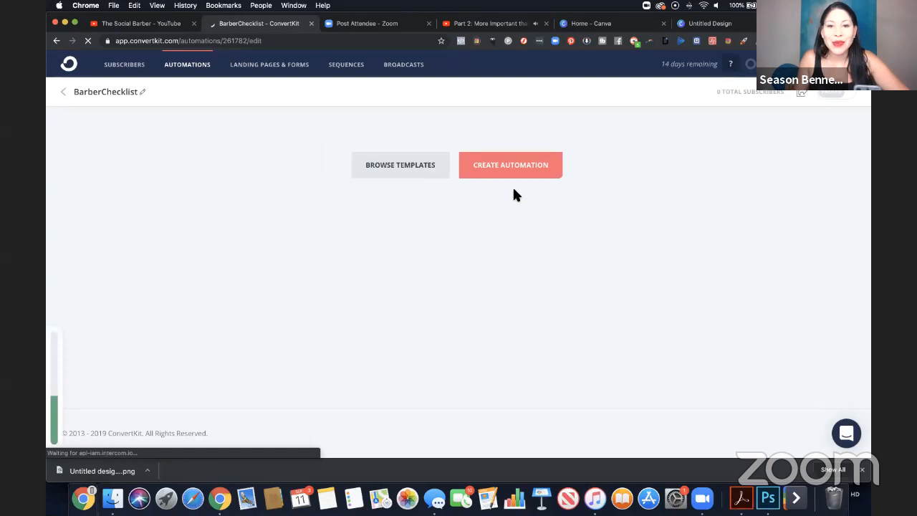
pyautogui.click(521, 177)
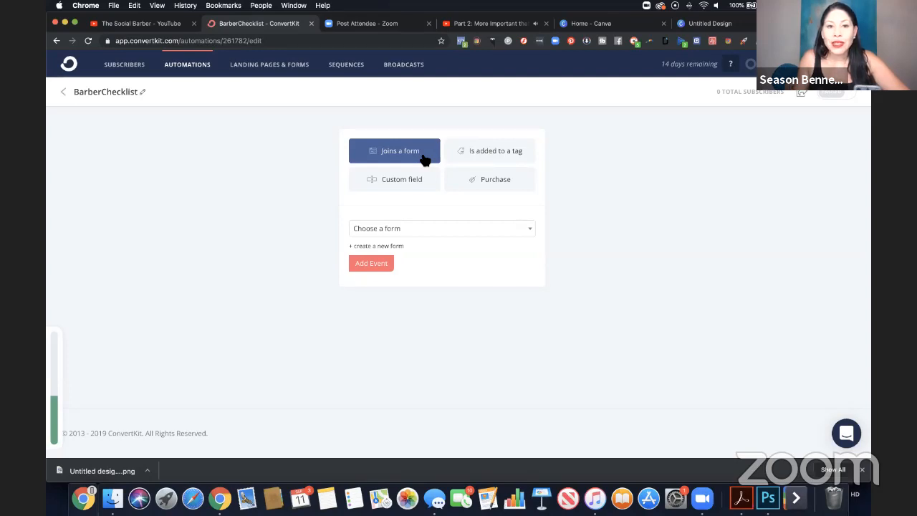
pyautogui.click(459, 237)
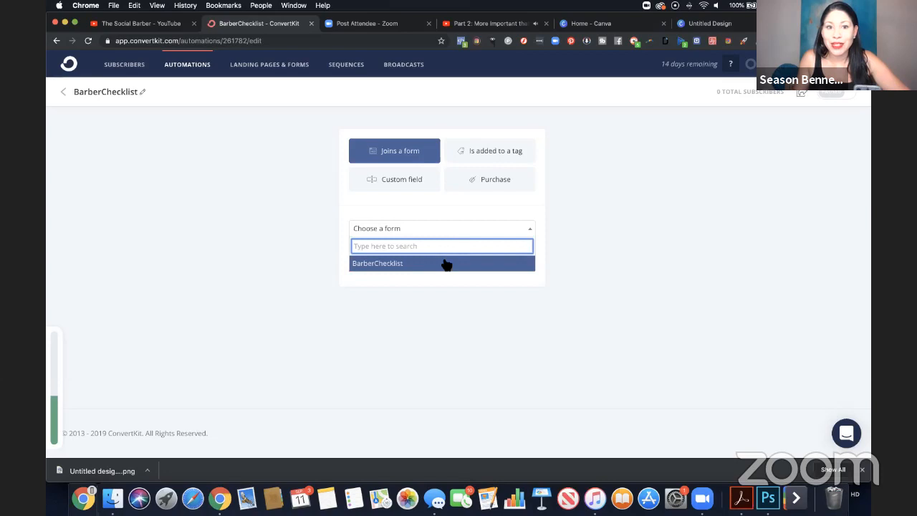
pyautogui.click(443, 263)
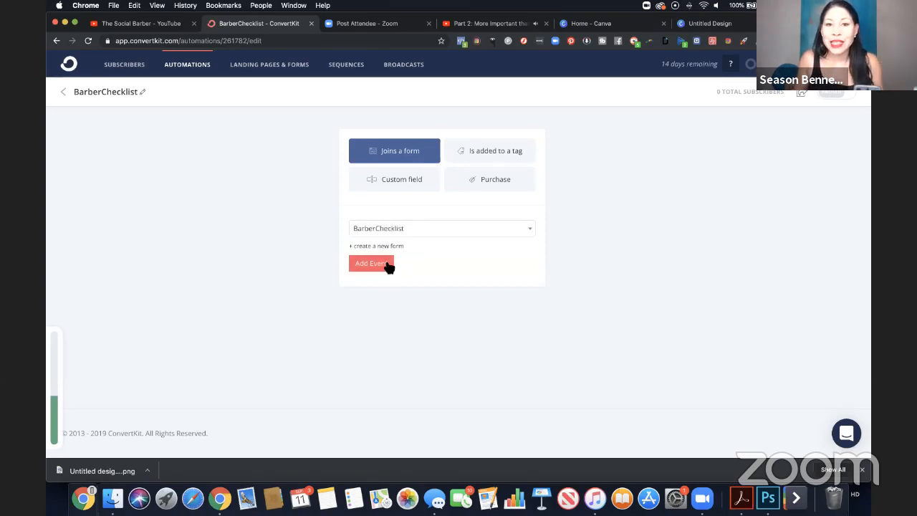
pyautogui.click(388, 265)
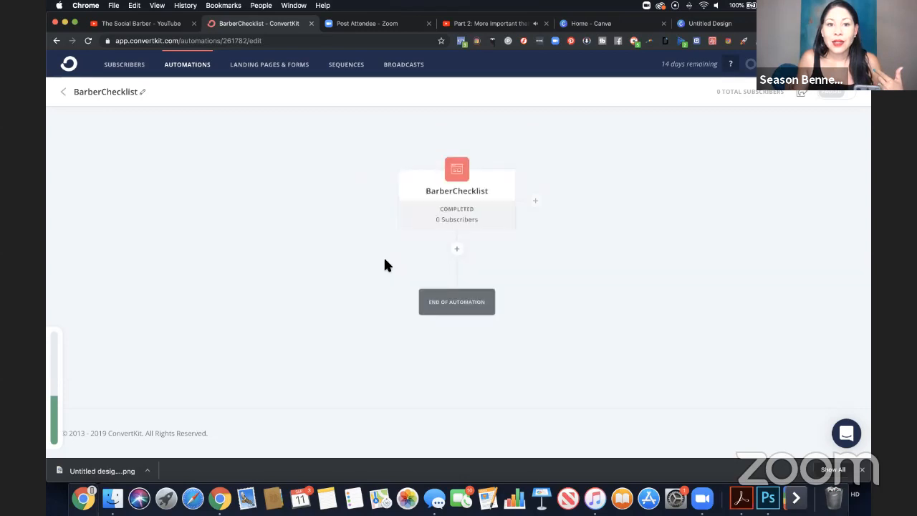
# Add an action below the form event that adds the subscriber to the BarberChecklist tag.
pyautogui.click(462, 253)
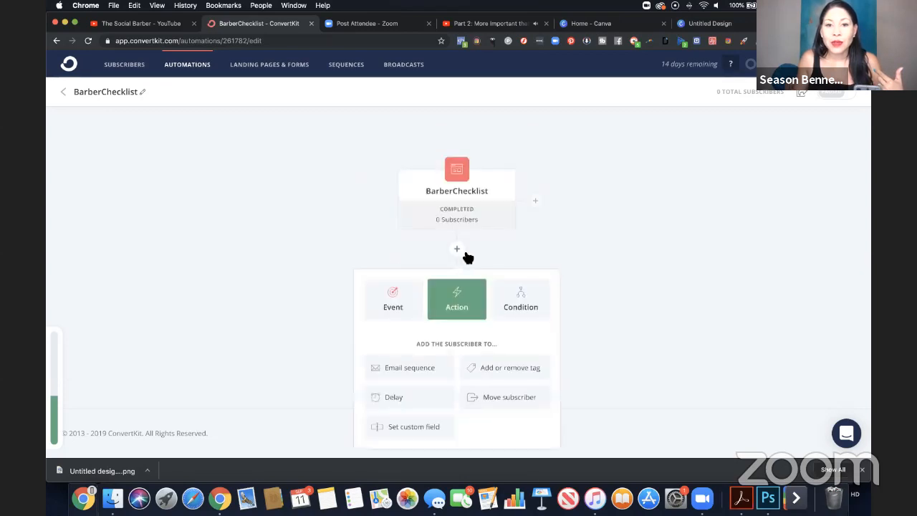
pyautogui.scroll(-1, 560, 401)
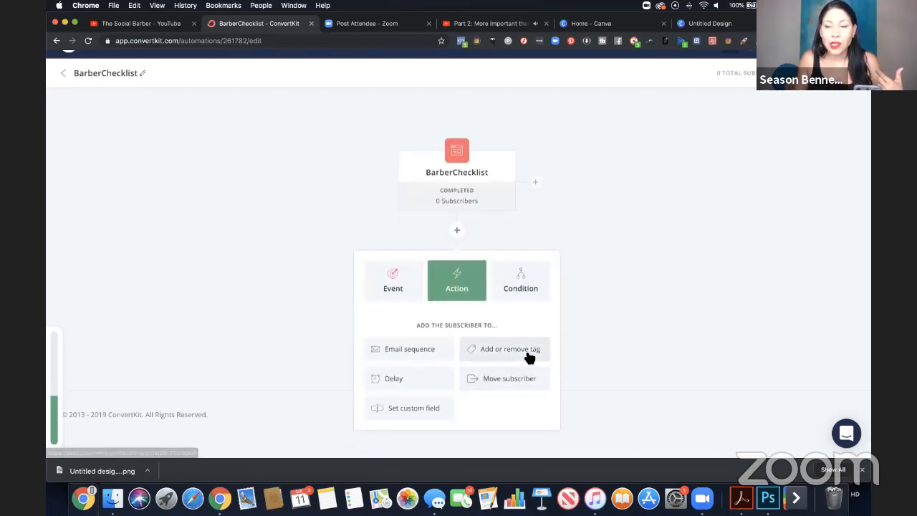
pyautogui.click(524, 349)
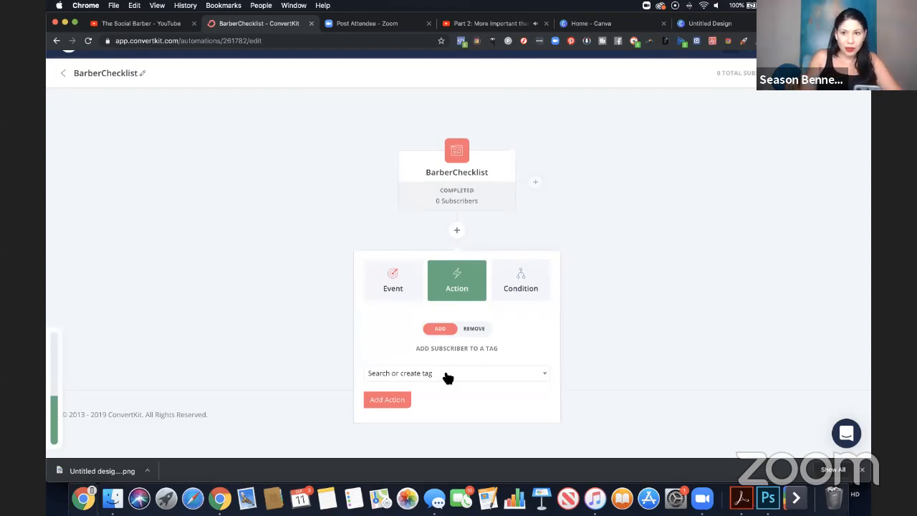
pyautogui.click(448, 378)
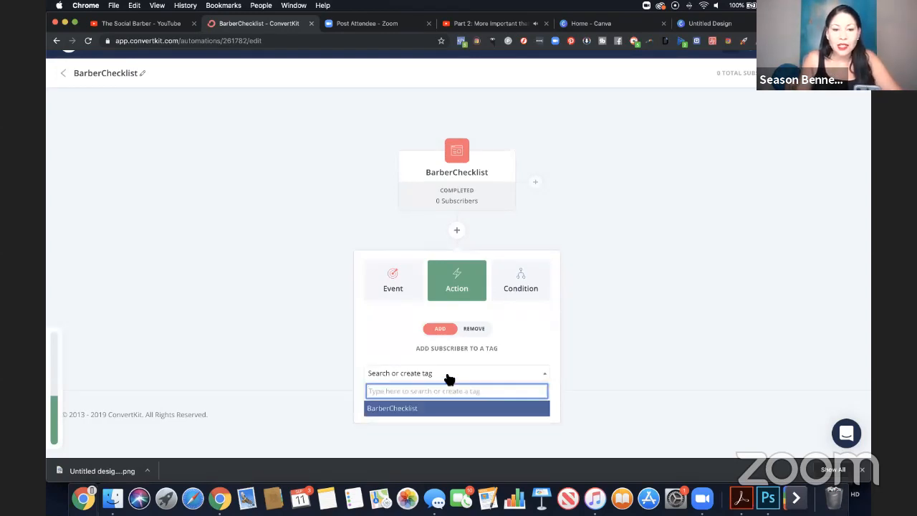
pyautogui.click(442, 409)
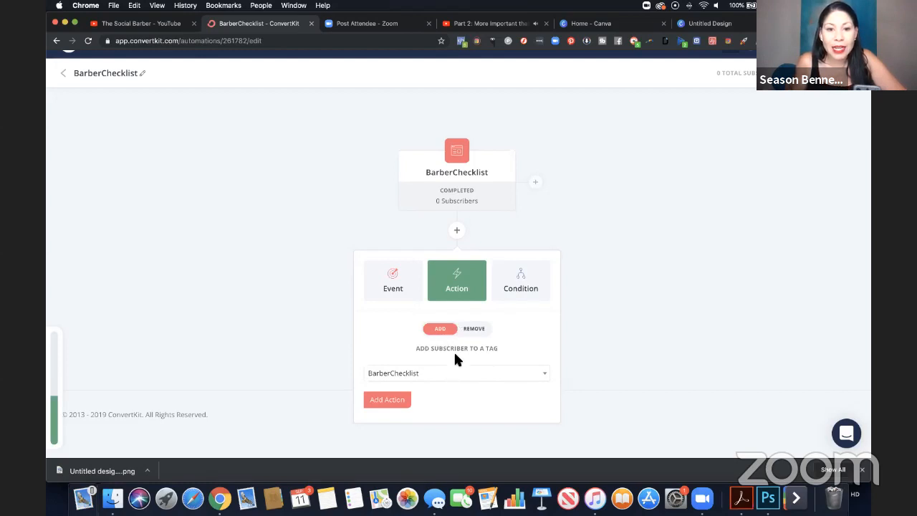
pyautogui.click(393, 400)
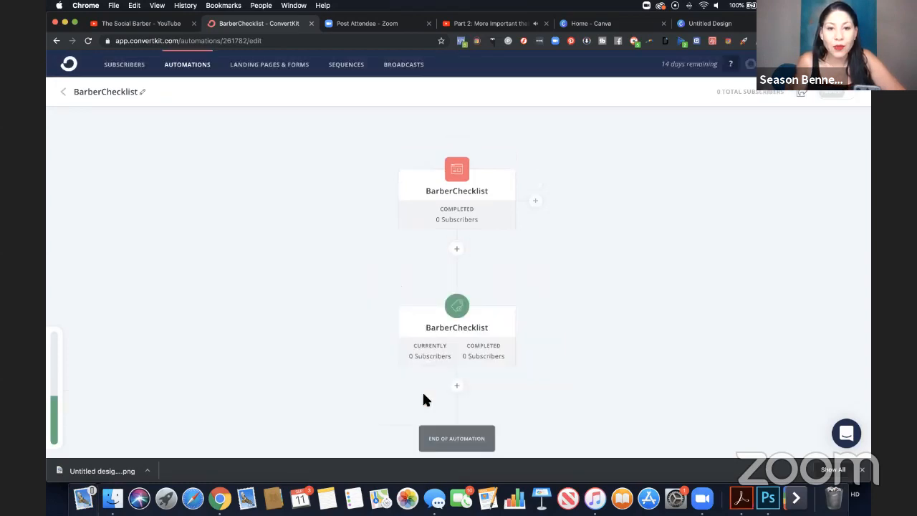
# Add an action below the tag step that adds the subscriber to the BarberChecklist email sequence.
pyautogui.scroll(-3, 505, 337)
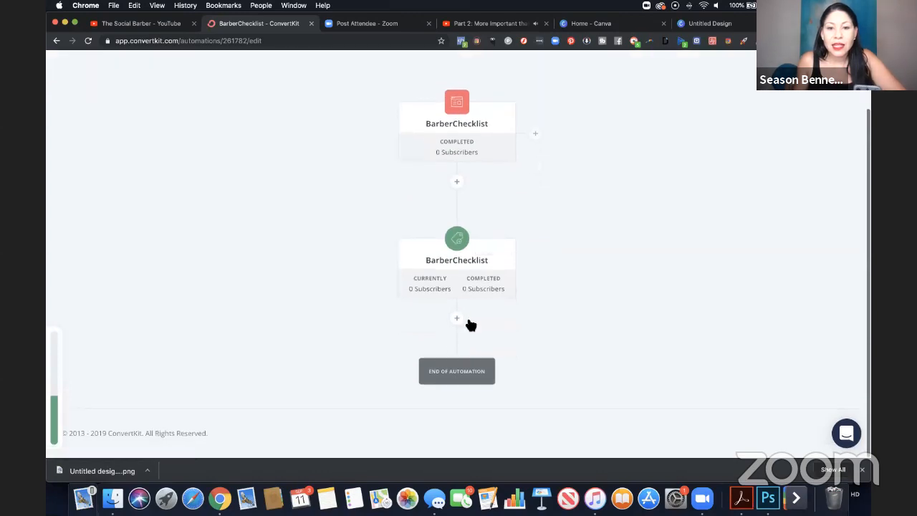
pyautogui.click(461, 321)
pyautogui.scroll(-3, 470, 316)
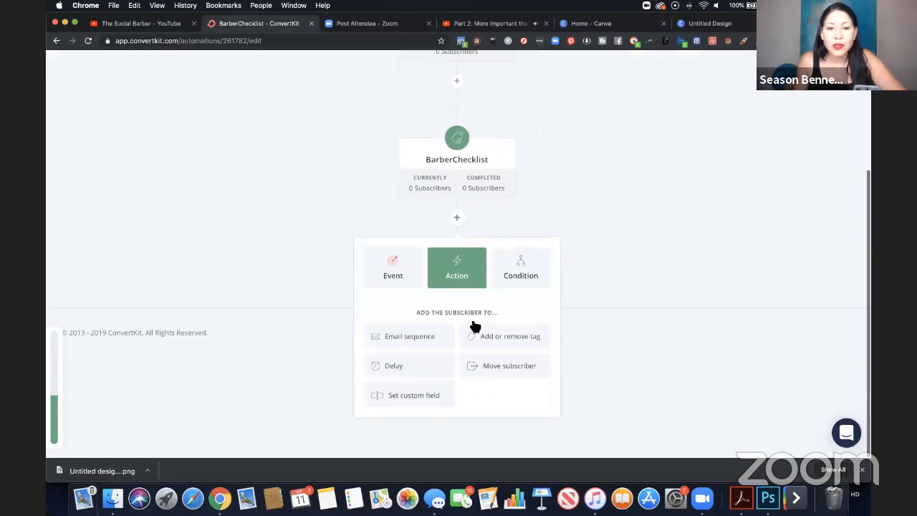
pyautogui.click(399, 343)
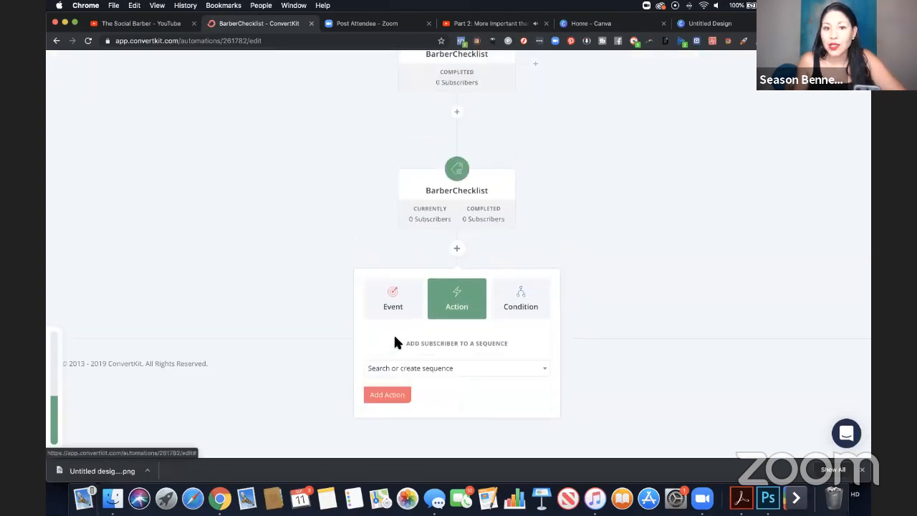
pyautogui.click(427, 370)
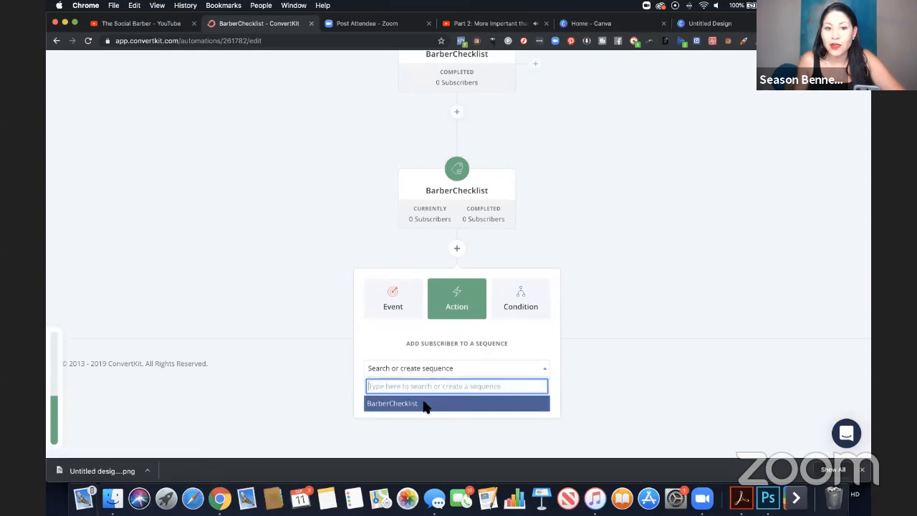
pyautogui.click(423, 404)
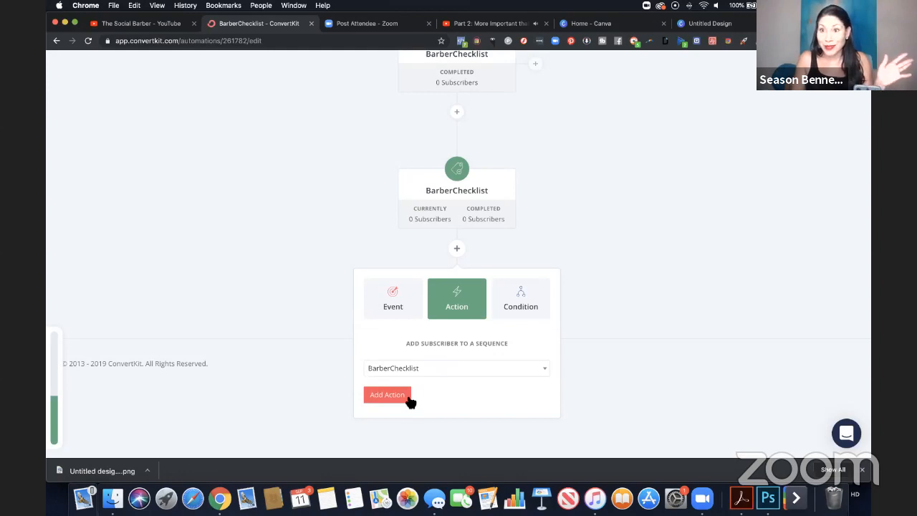
pyautogui.click(404, 396)
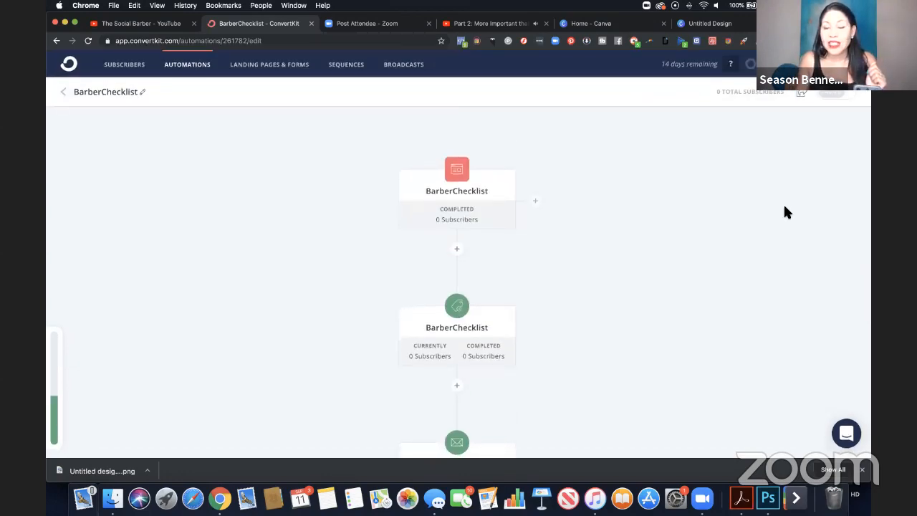
# Turn on the BarberChecklist automation so it goes live, and confirm the activation.
pyautogui.click(834, 93)
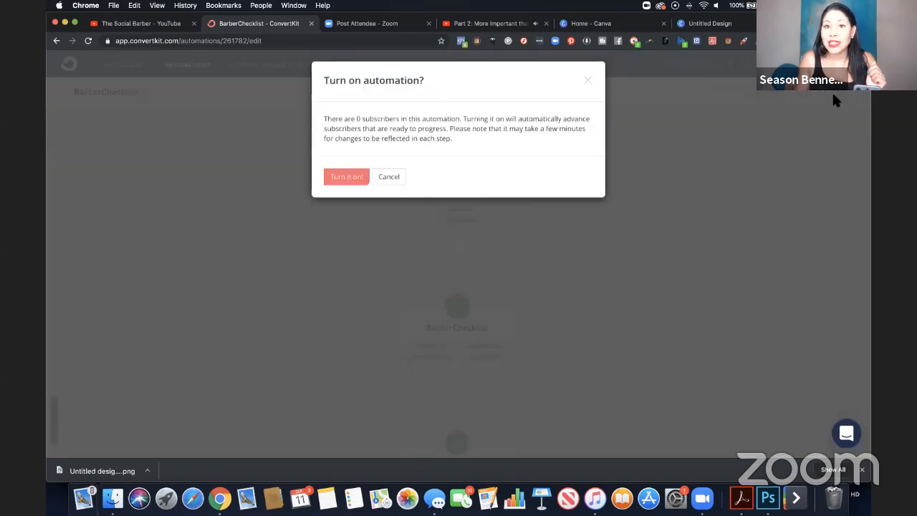
pyautogui.click(347, 182)
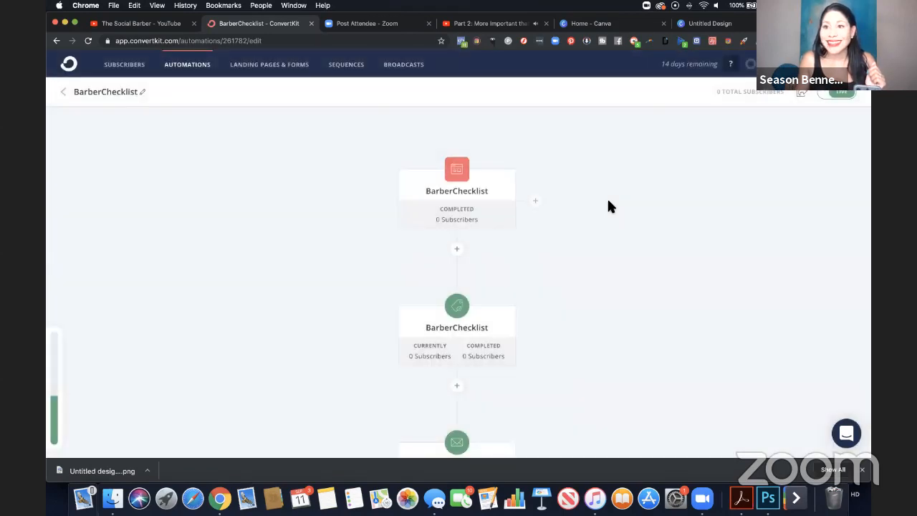